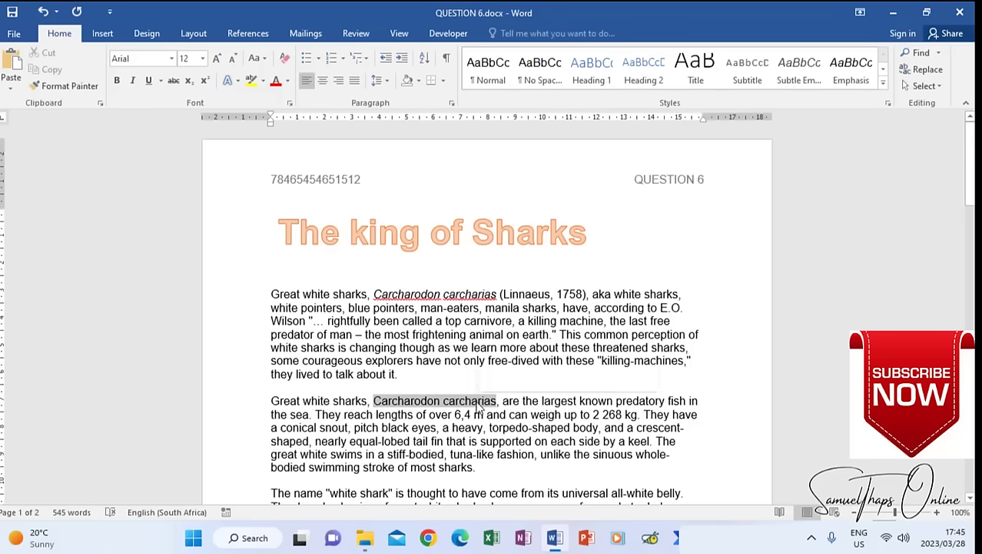
# - Italicise Carcharodon carcharias in paragraph 2, then select the first two paragraphs
pyautogui.click(851, 69)
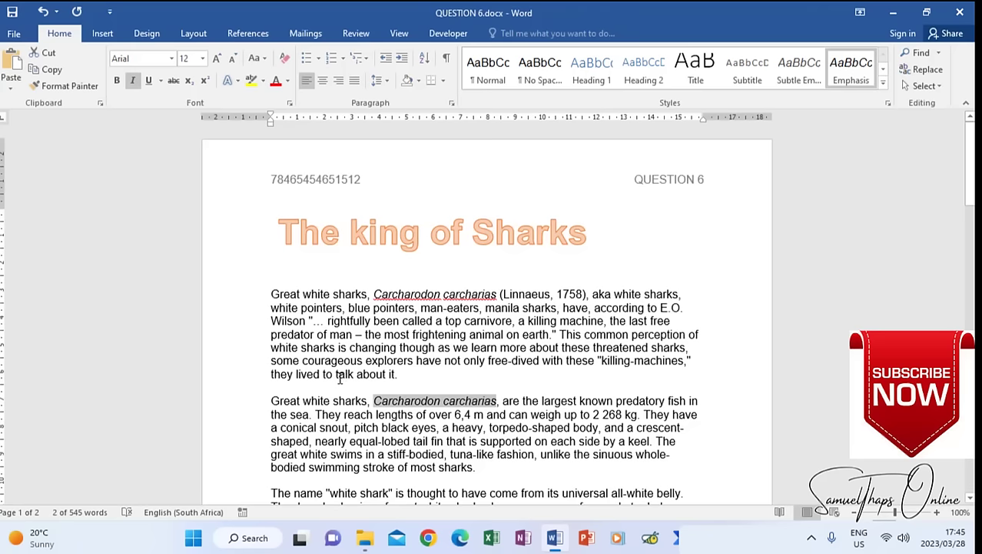
pyautogui.moveTo(268, 295); pyautogui.dragTo(497, 475)
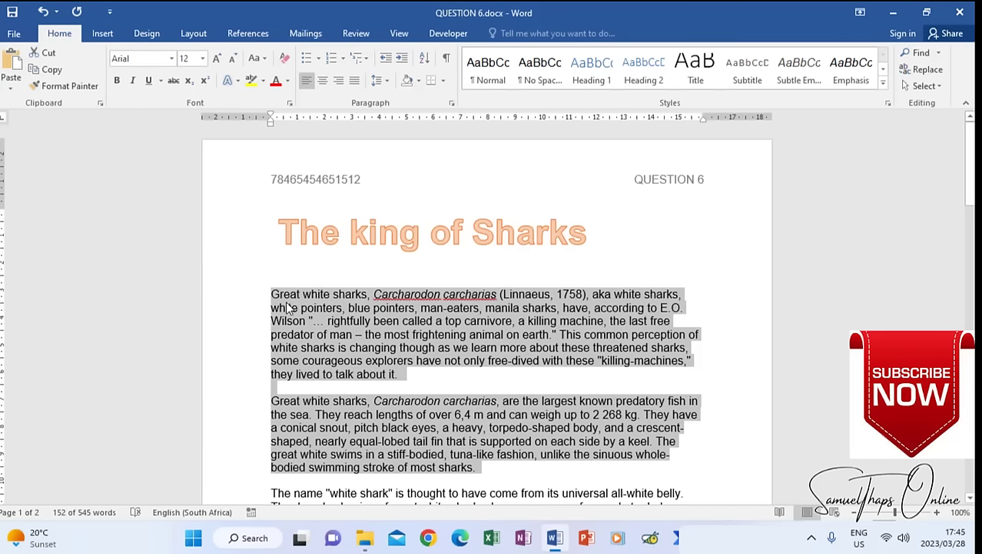
pyautogui.moveTo(269, 295); pyautogui.dragTo(495, 470)
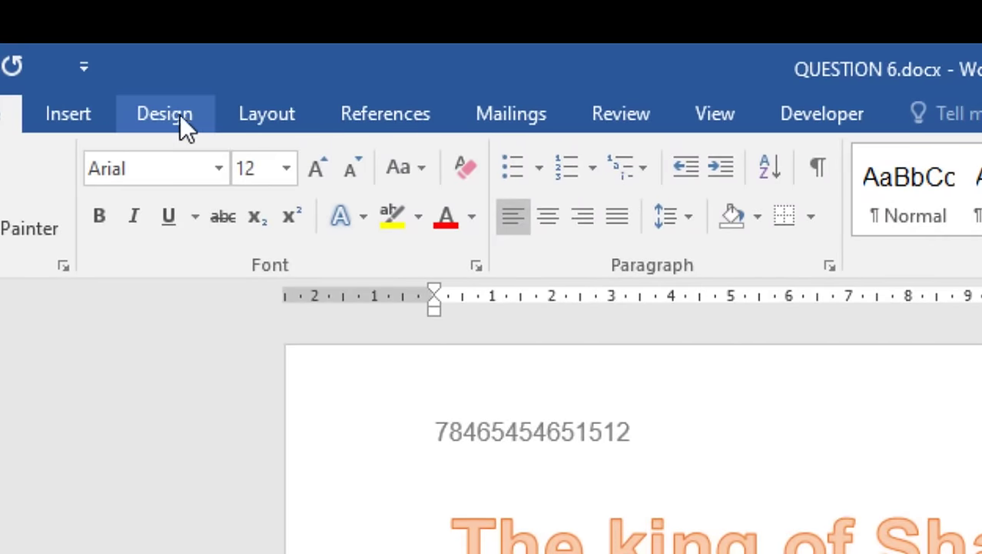
# - In Page Setup, apply line numbering starting at 5 to the selected text only
pyautogui.click(267, 115)
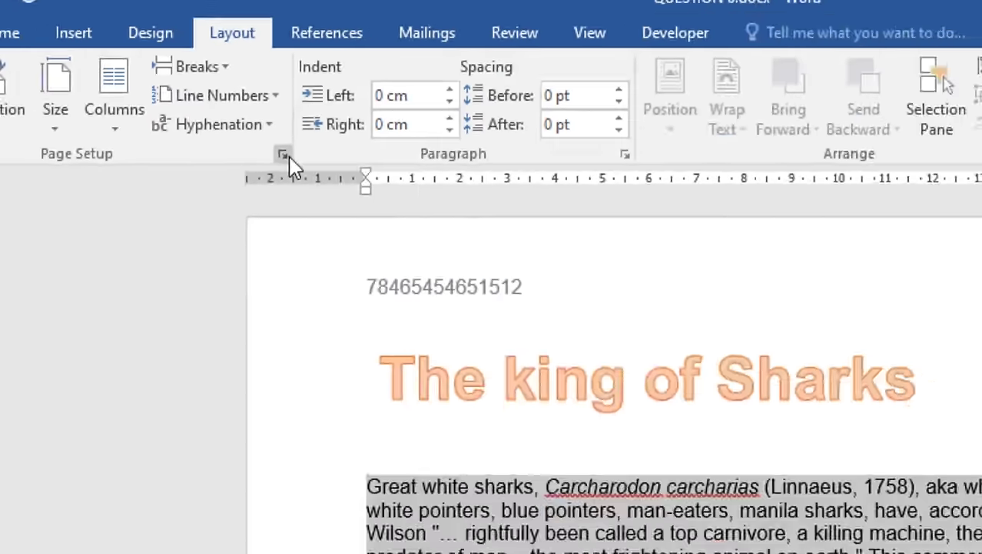
pyautogui.click(285, 156)
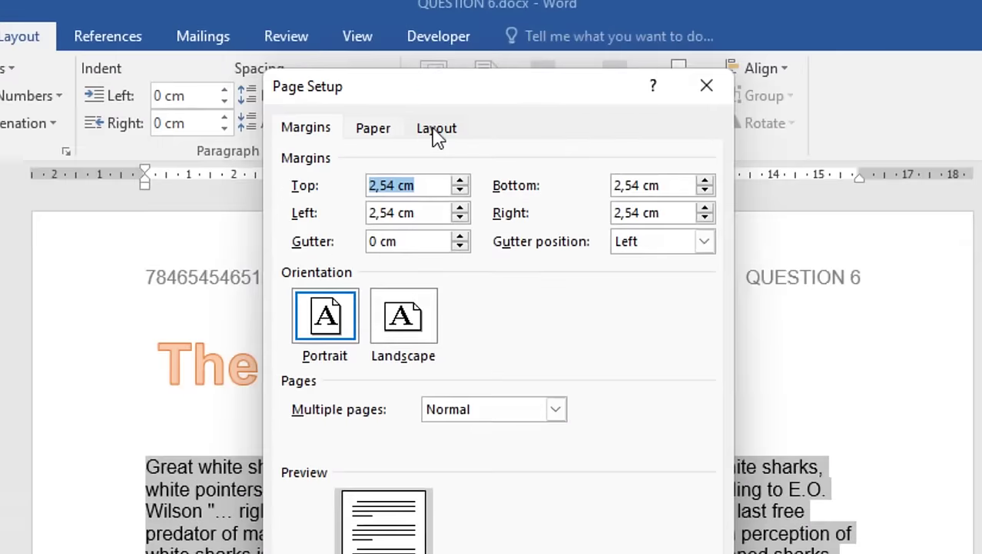
pyautogui.click(436, 132)
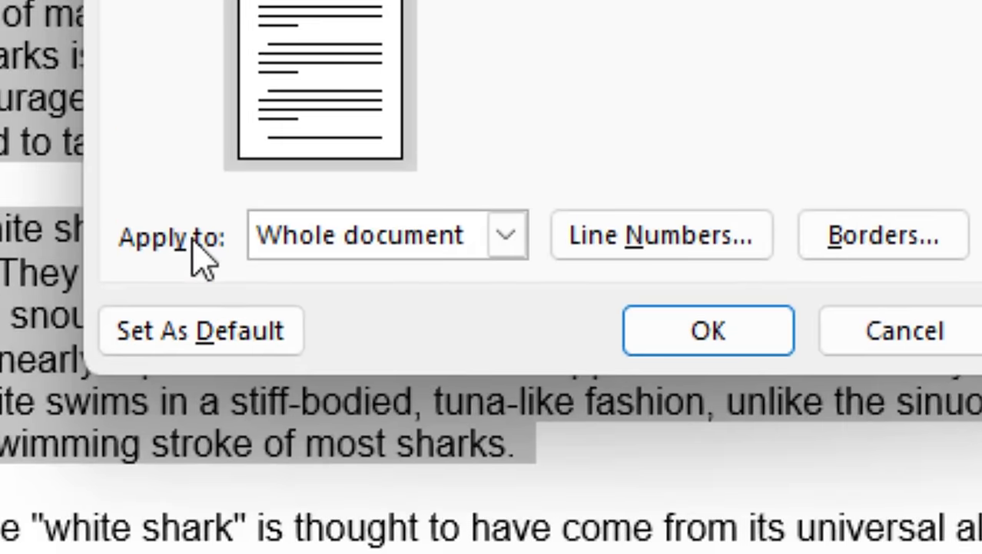
pyautogui.click(504, 239)
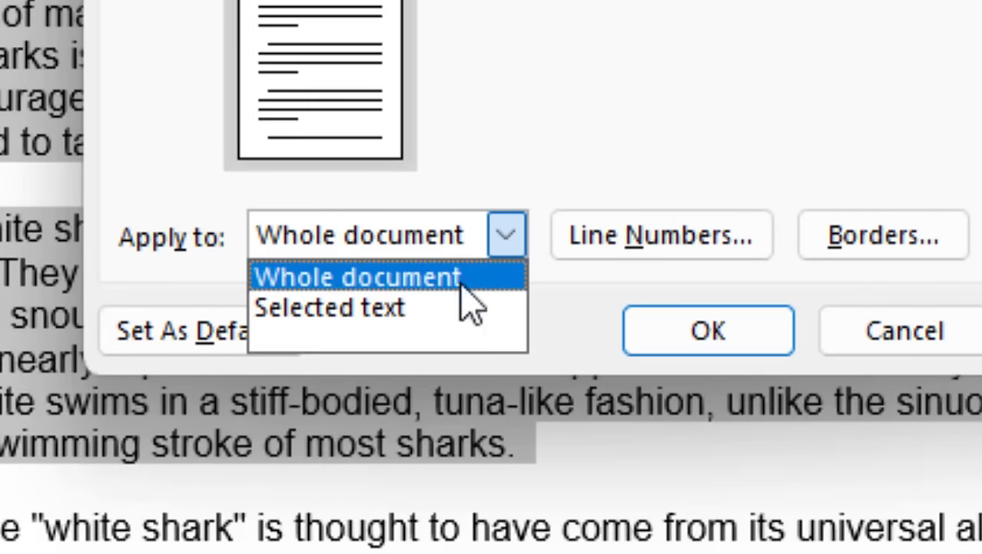
pyautogui.click(359, 315)
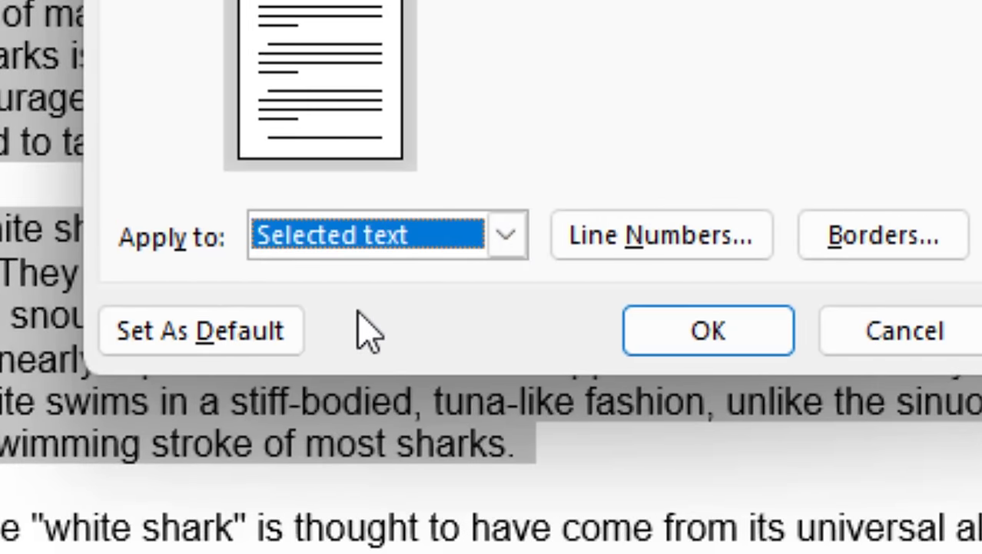
pyautogui.click(598, 246)
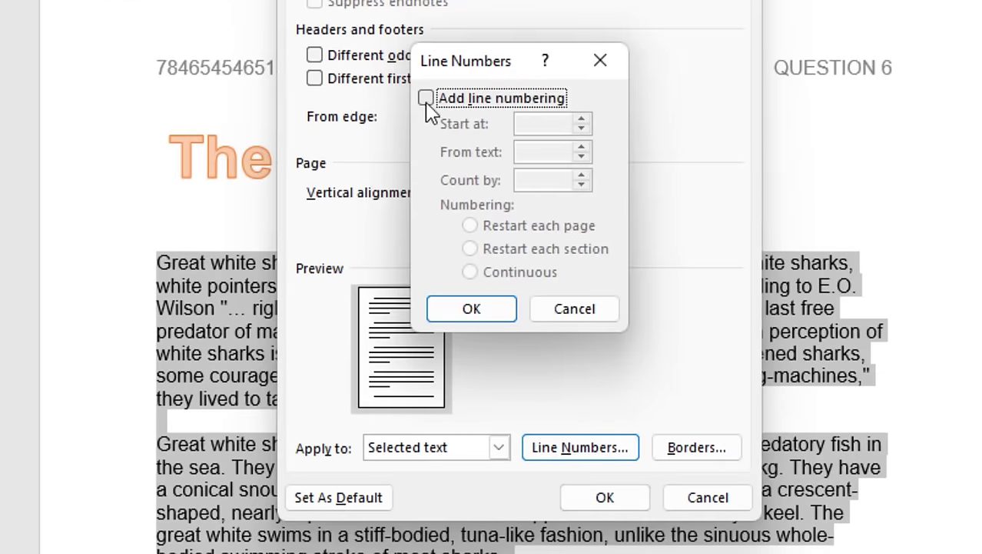
pyautogui.click(426, 99)
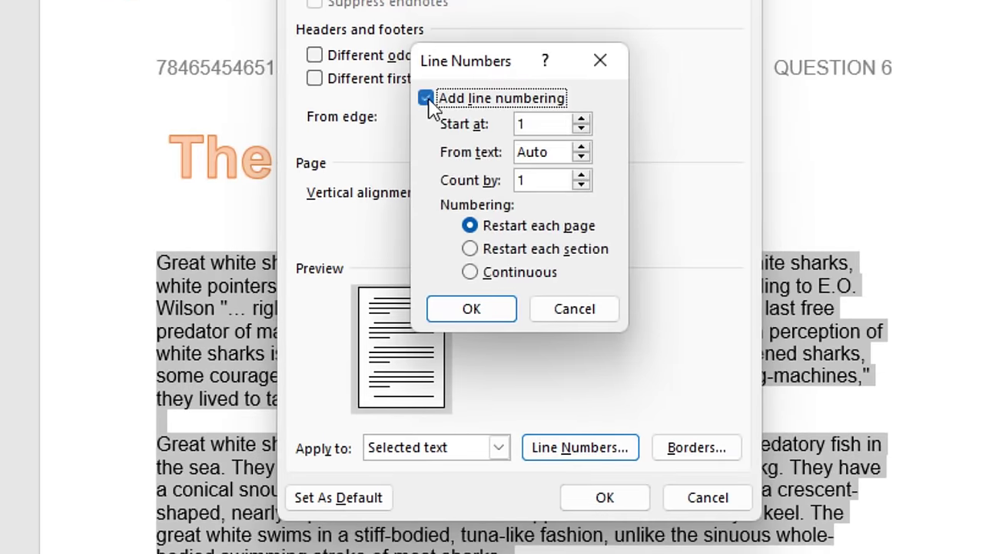
pyautogui.moveTo(524, 126); pyautogui.dragTo(513, 128)
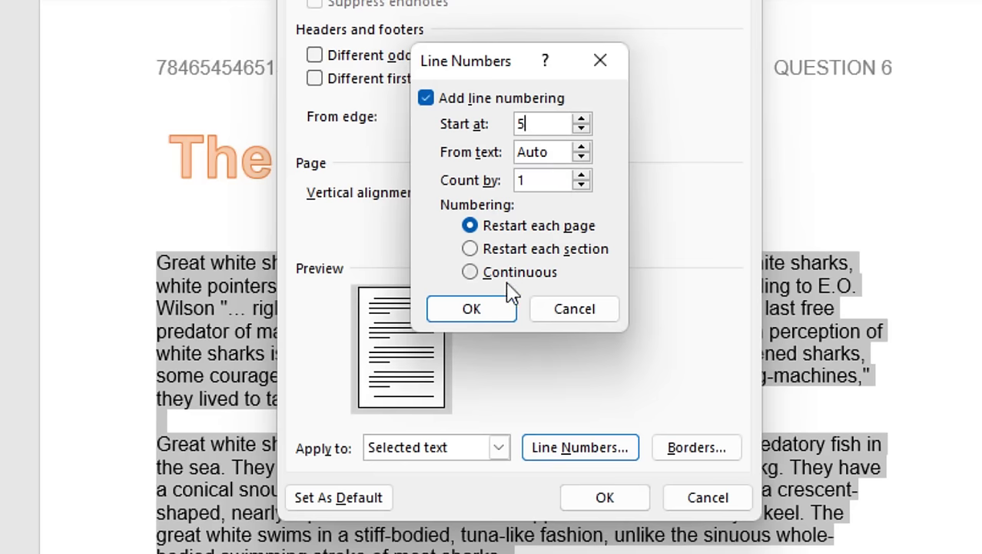
pyautogui.click(473, 309)
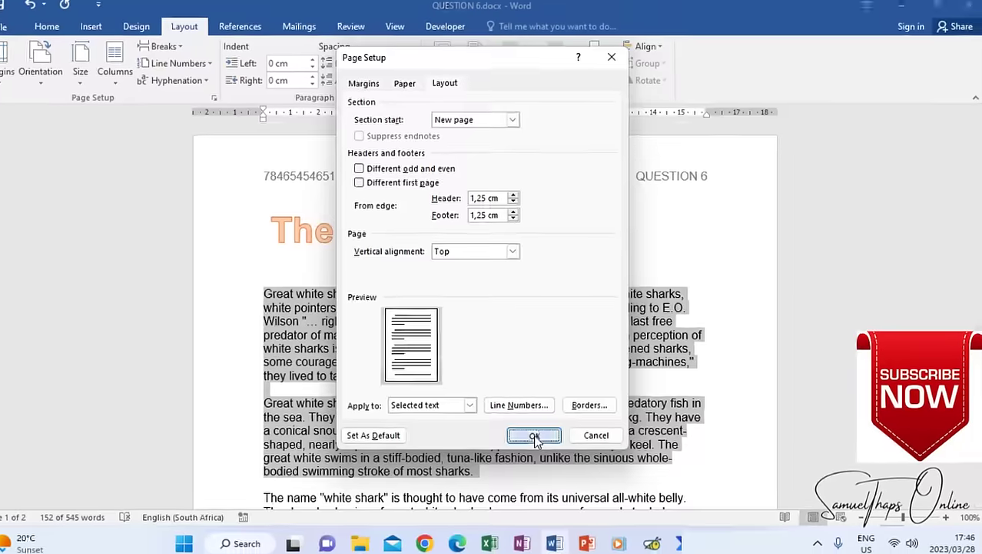
pyautogui.click(606, 498)
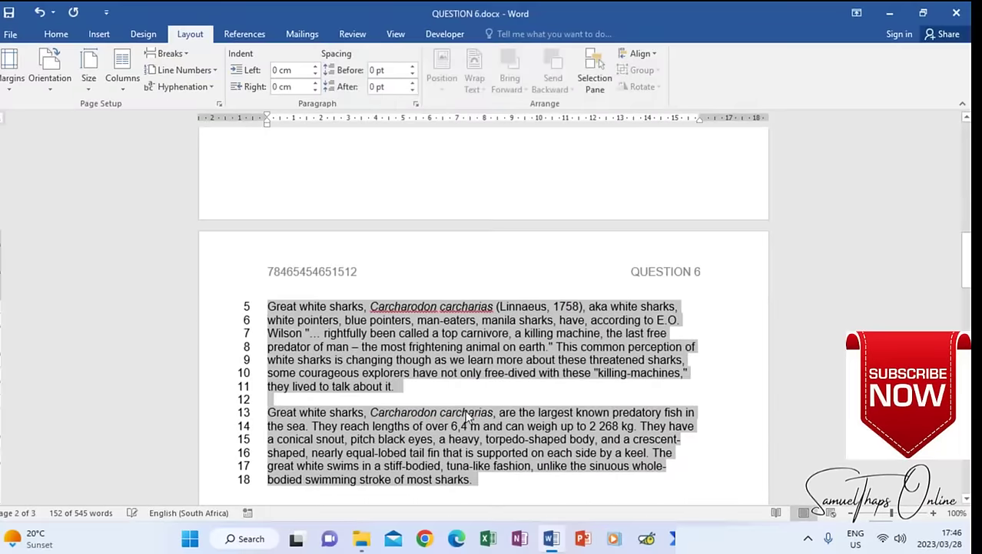
# - Undo the new section and line numbering change
pyautogui.scroll(-9, 435, 400)
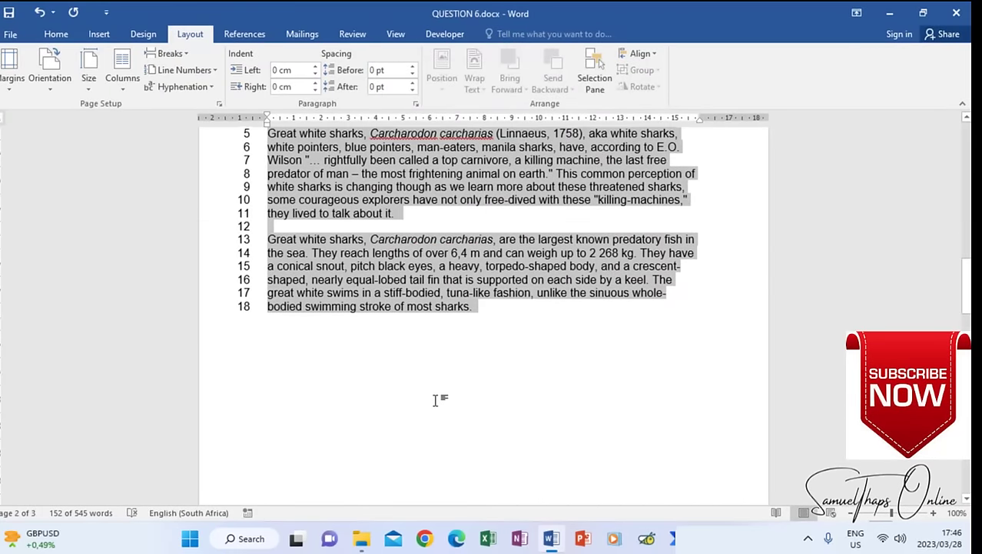
pyautogui.scroll(5, 435, 400)
pyautogui.scroll(6, 435, 400)
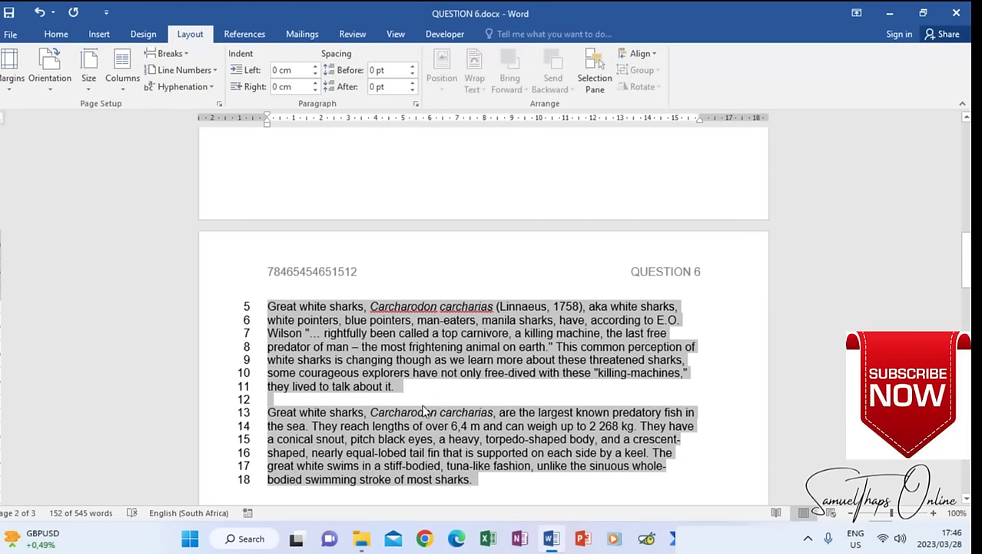
pyautogui.scroll(3, 422, 405)
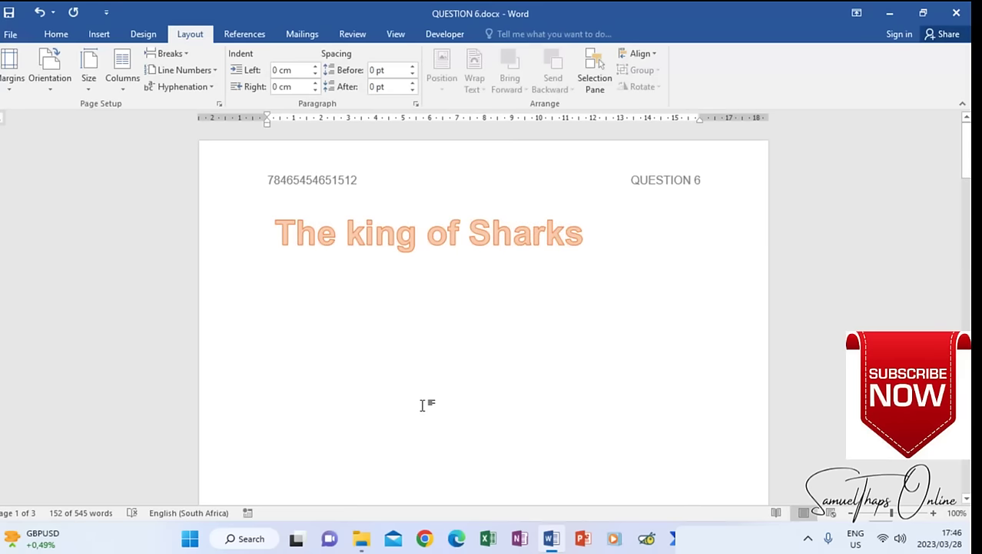
pyautogui.click(39, 12)
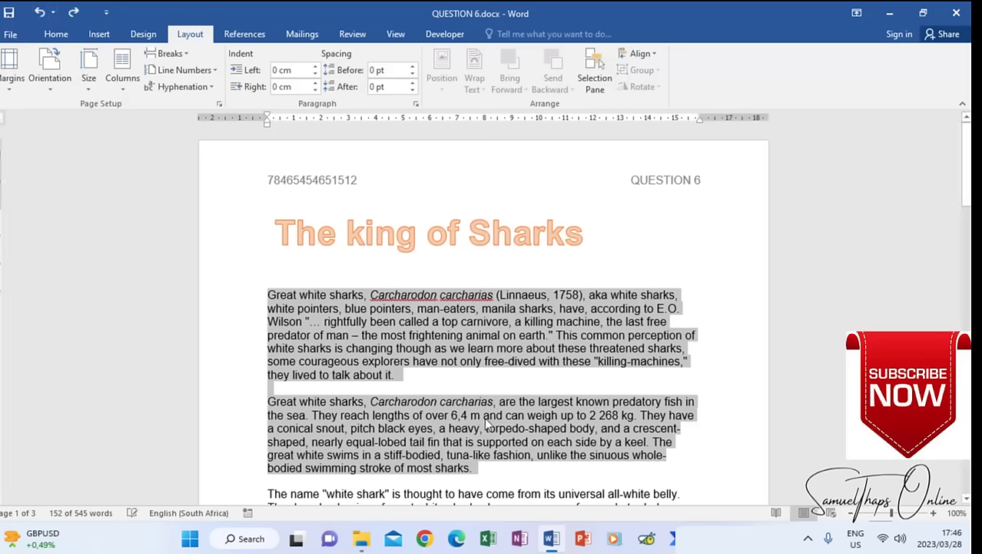
# - Reselect the first two paragraphs of the essay
pyautogui.click(269, 305)
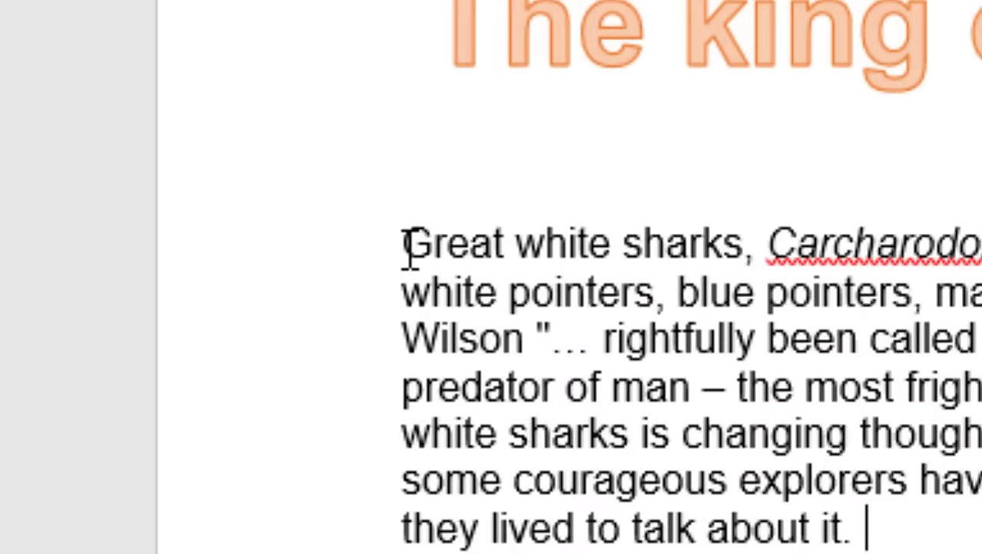
pyautogui.tripleClick(520, 291)
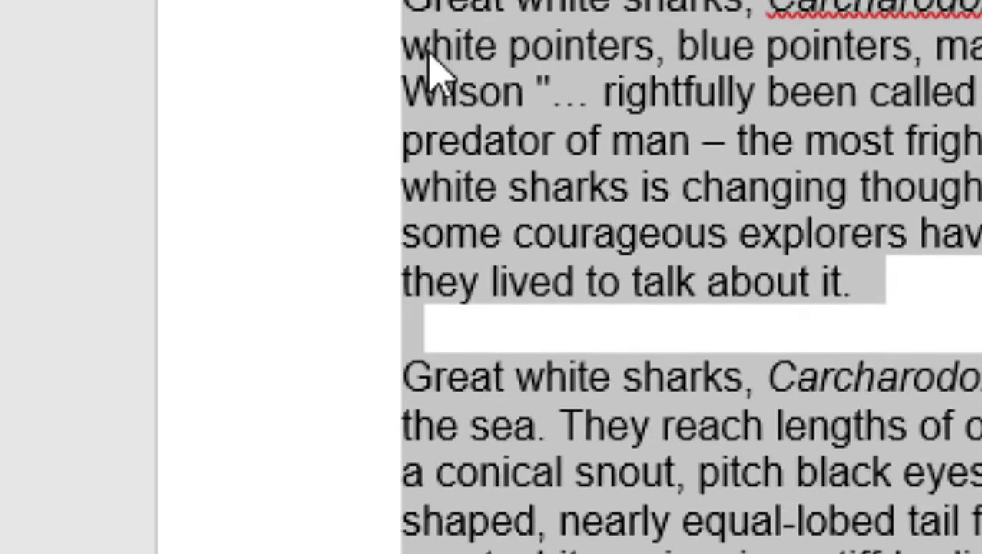
pyautogui.moveTo(415, 31); pyautogui.dragTo(859, 548)
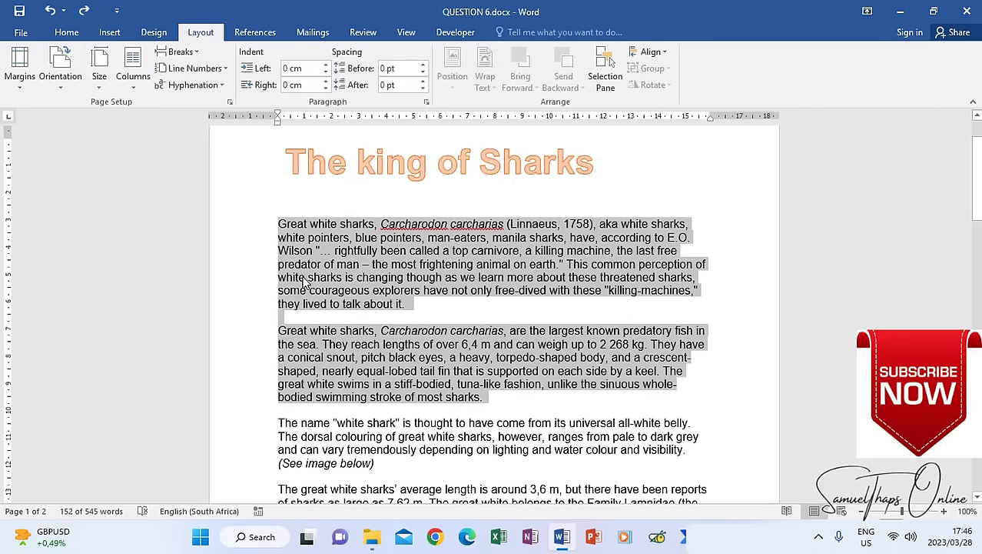
# - Insert a continuous section break after "most sharks." and select the first two paragraphs
pyautogui.click(278, 226)
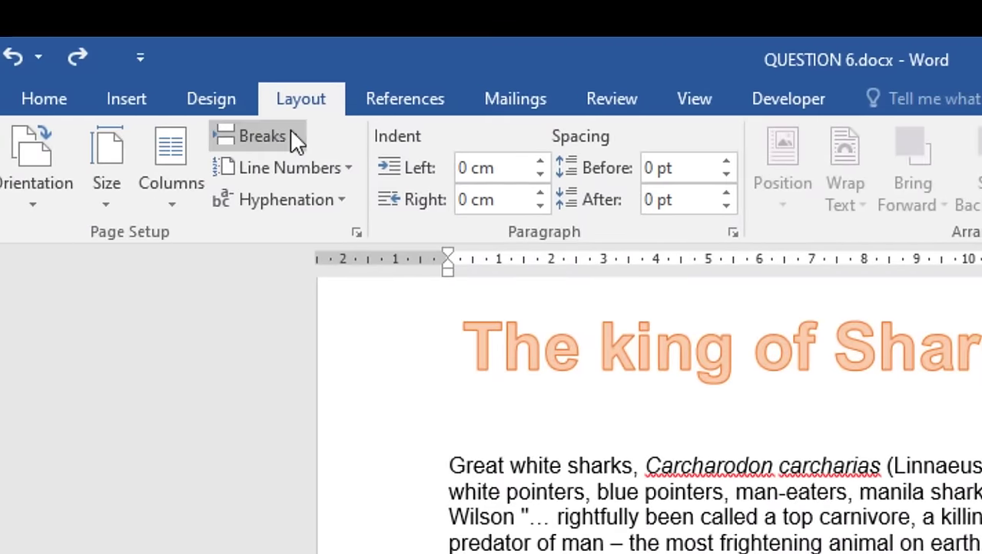
pyautogui.click(290, 131)
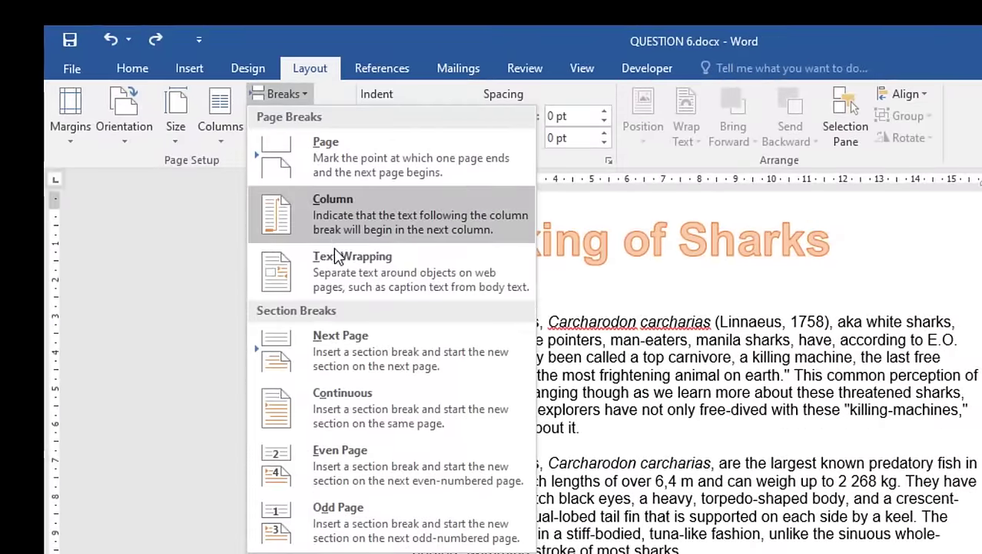
pyautogui.click(338, 403)
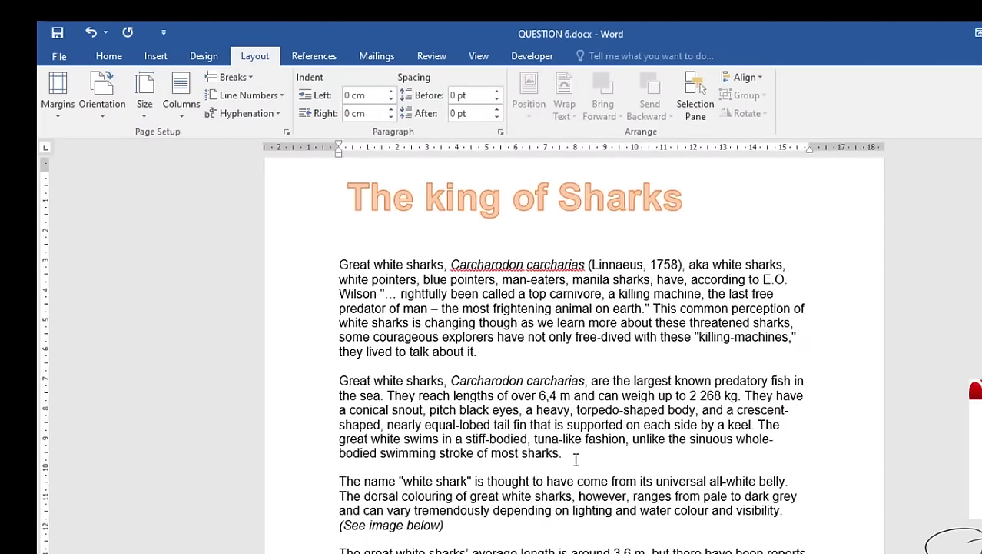
pyautogui.click(251, 75)
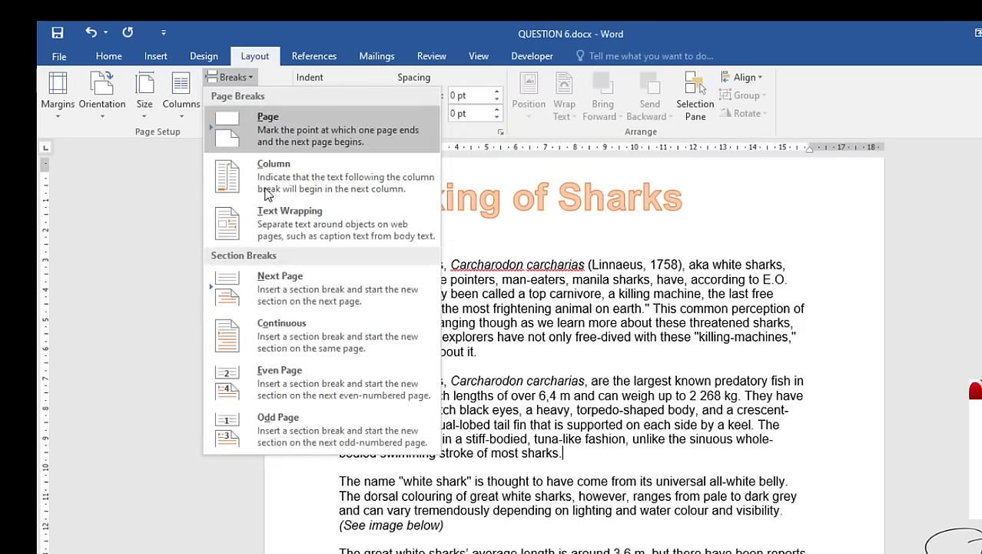
pyautogui.click(281, 327)
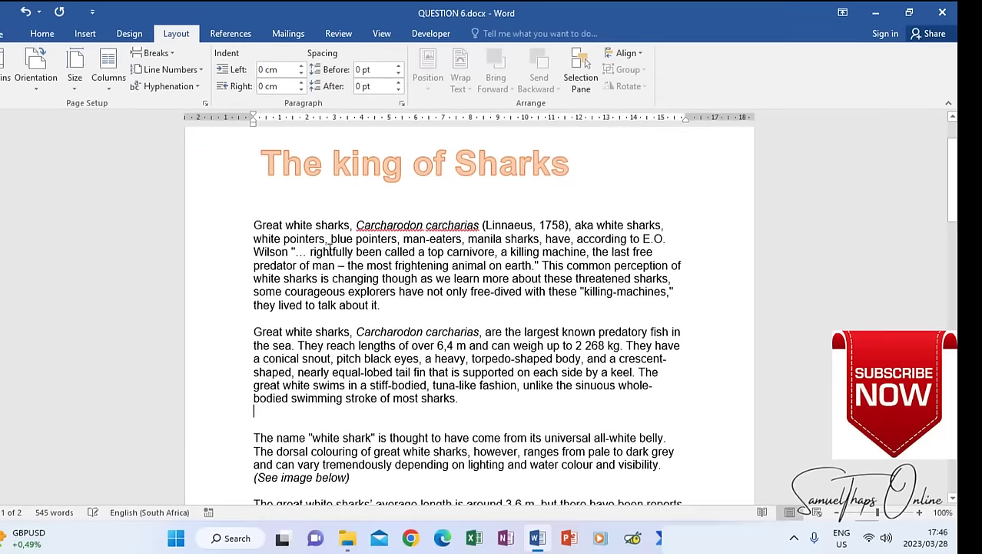
pyautogui.moveTo(253, 225); pyautogui.dragTo(471, 404)
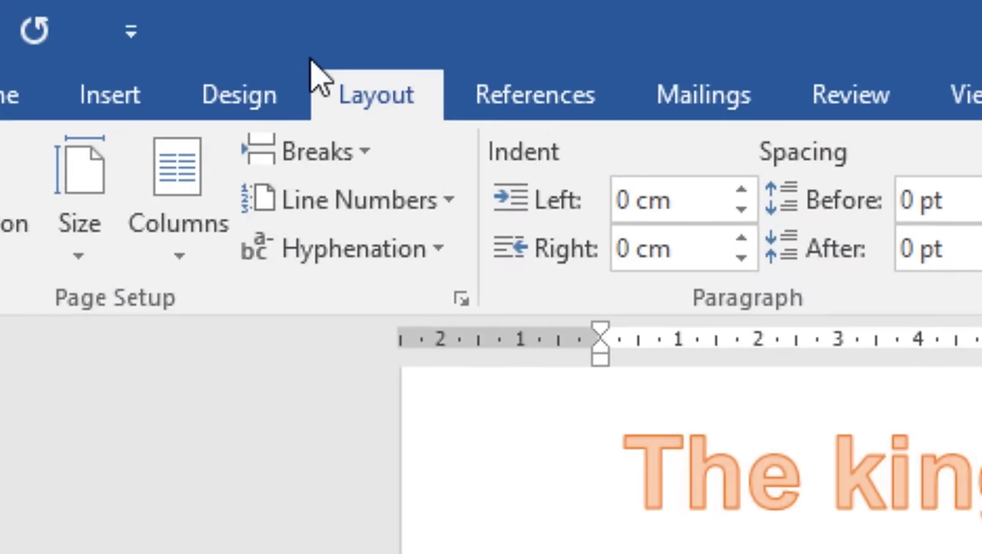
# - In Page Setup, turn on line numbering starting at 5 for the selected section
pyautogui.click(461, 302)
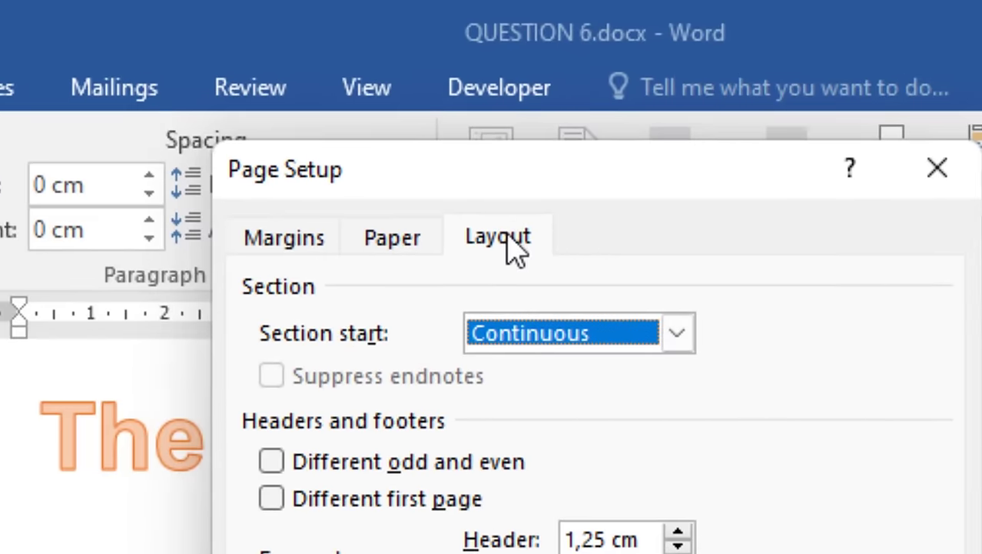
pyautogui.click(515, 246)
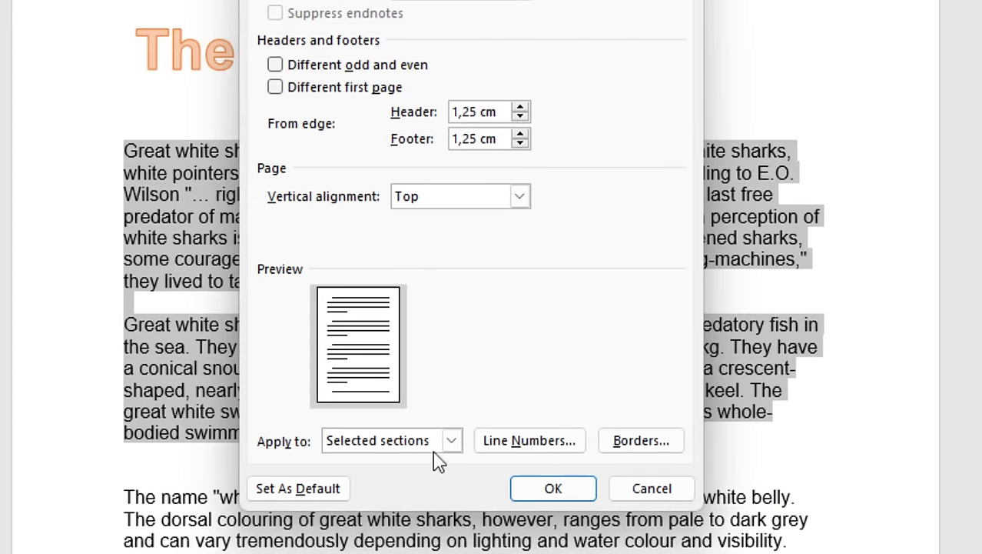
pyautogui.click(452, 441)
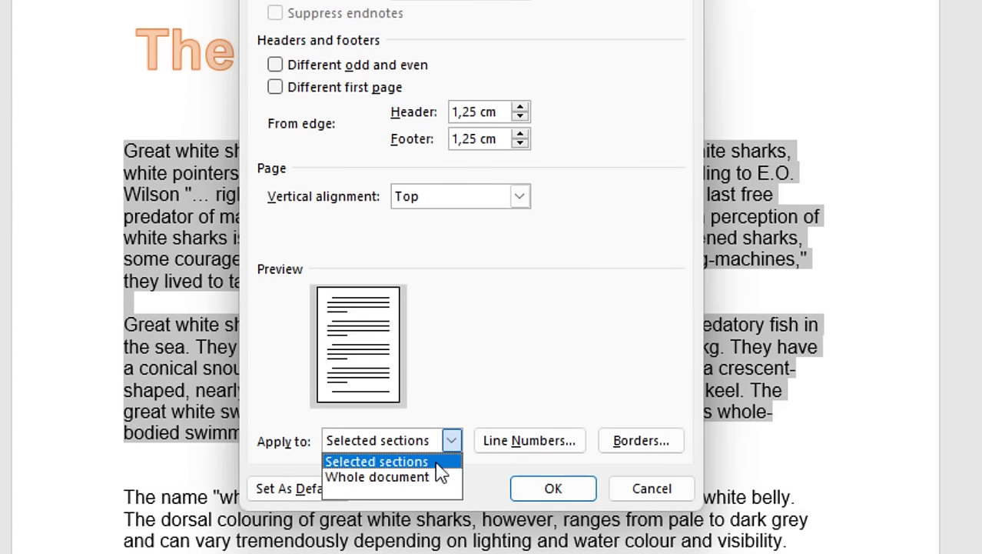
pyautogui.press('Escape')
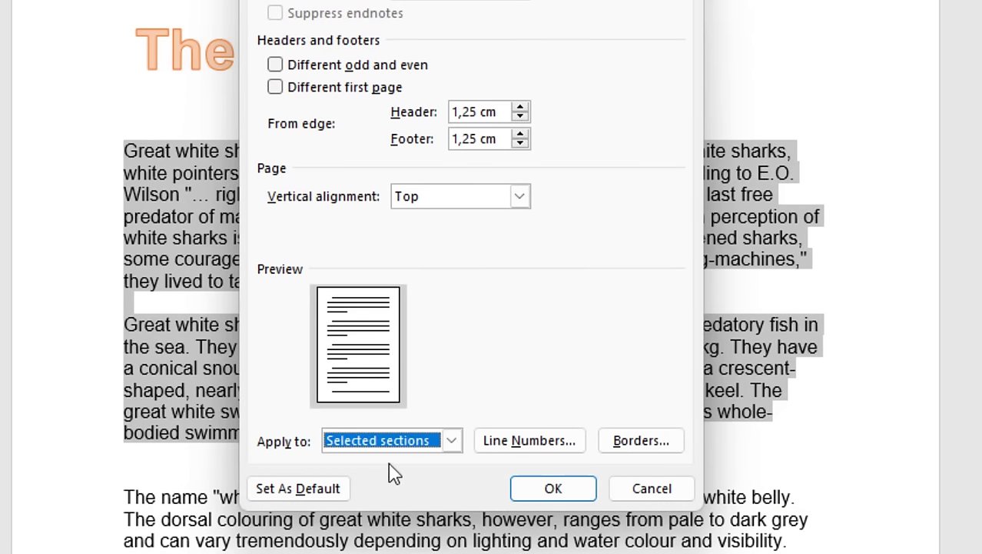
pyautogui.click(491, 445)
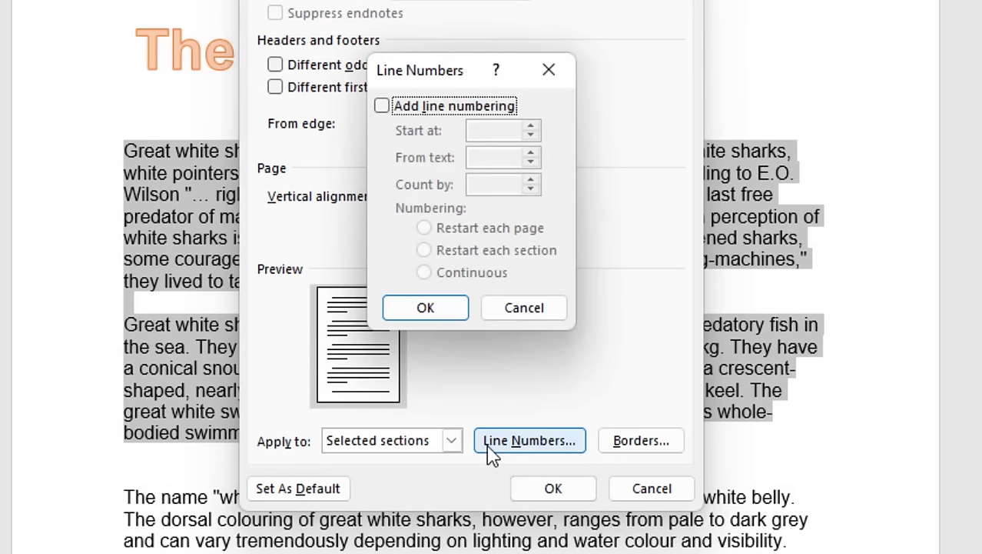
pyautogui.click(382, 106)
pyautogui.moveTo(503, 131); pyautogui.dragTo(393, 131)
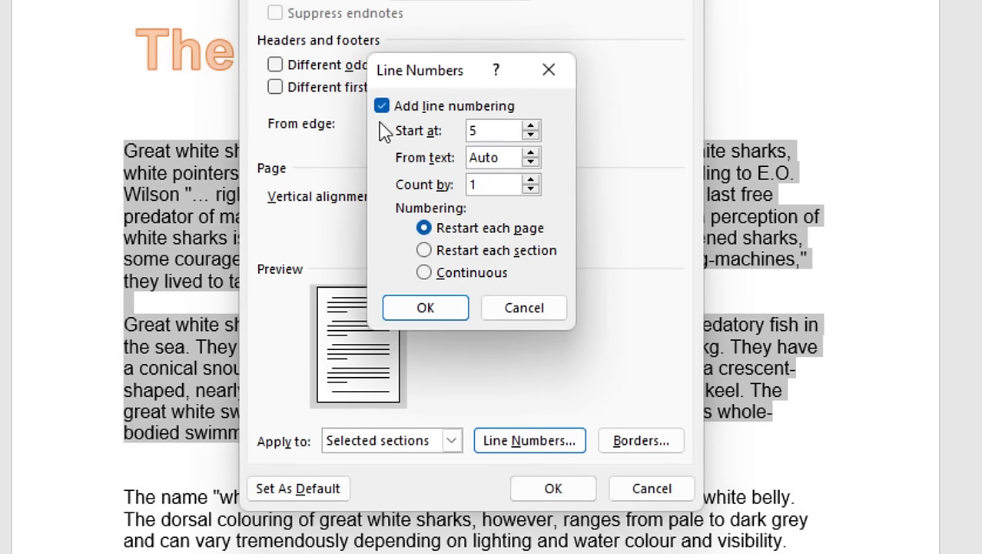
pyautogui.write('5')
pyautogui.click(450, 314)
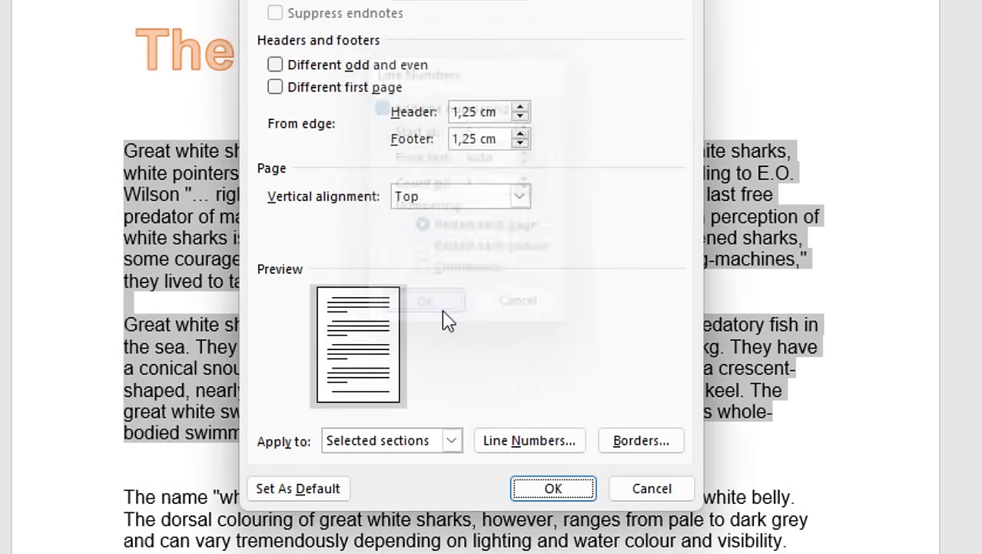
pyautogui.click(552, 490)
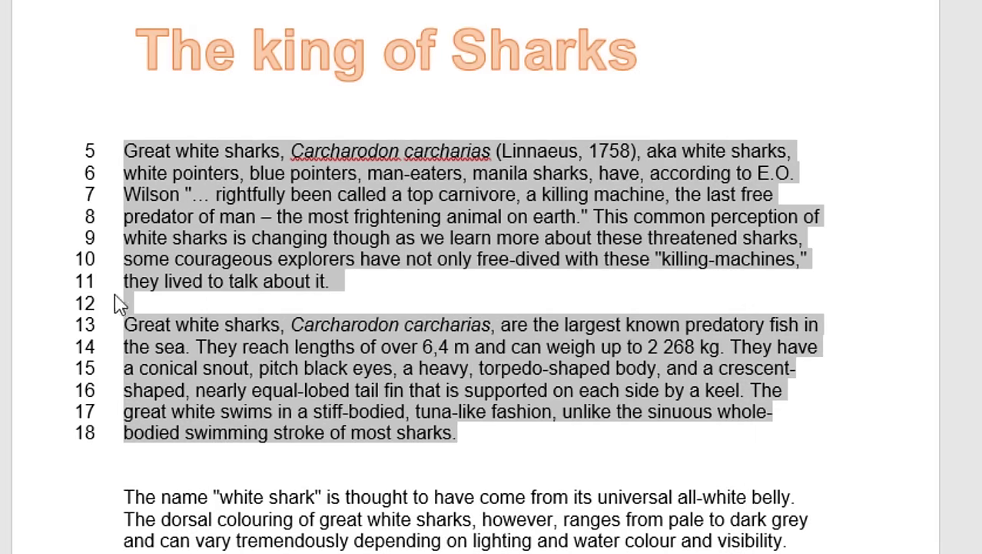
pyautogui.click(202, 431)
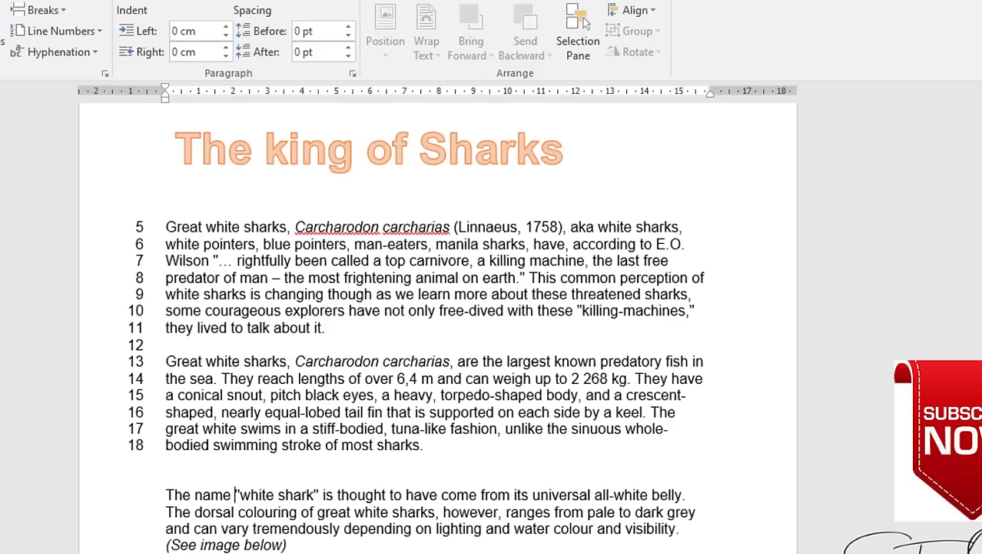
pyautogui.moveTo(165, 100); pyautogui.dragTo(165, 100)
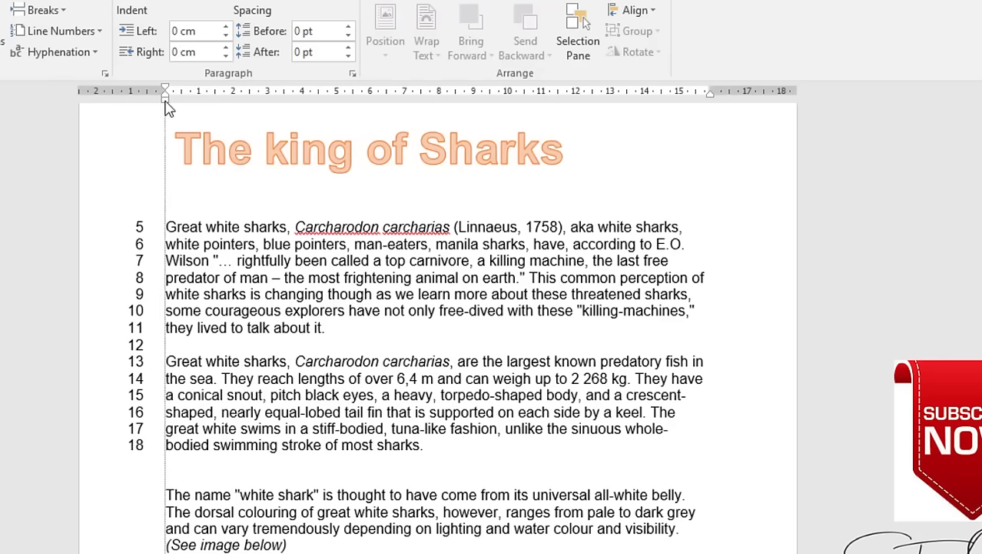
pyautogui.moveTo(165, 101); pyautogui.dragTo(160, 90)
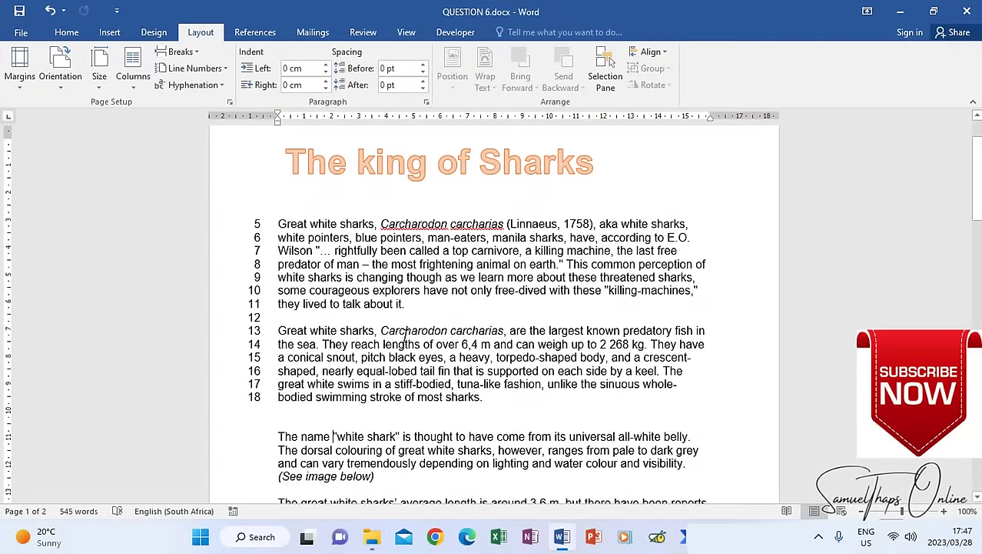
pyautogui.scroll(-2, 273, 363)
pyautogui.moveTo(276, 364); pyautogui.dragTo(410, 406)
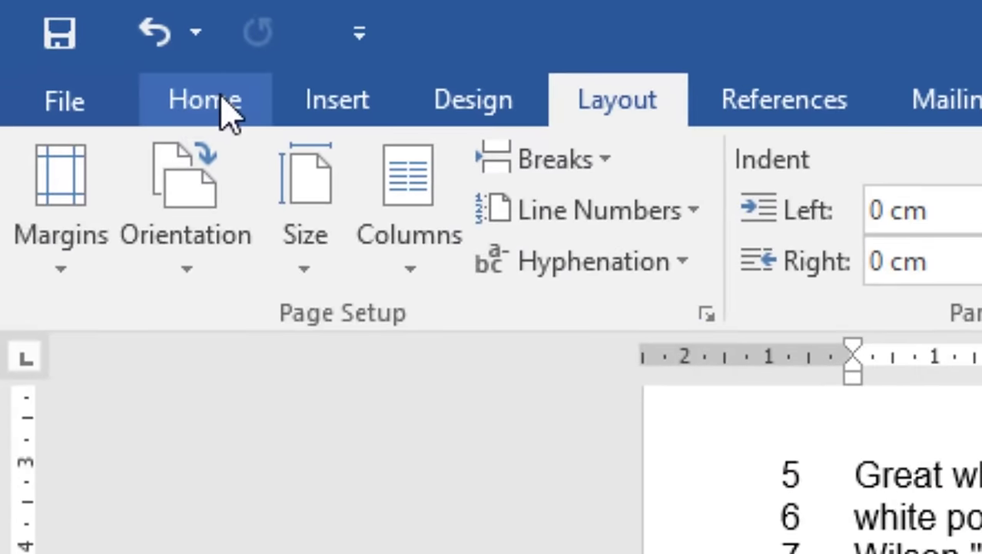
# - Cut the "white shark" name paragraph and start a new line below the worldwildlife.org source
pyautogui.click(205, 101)
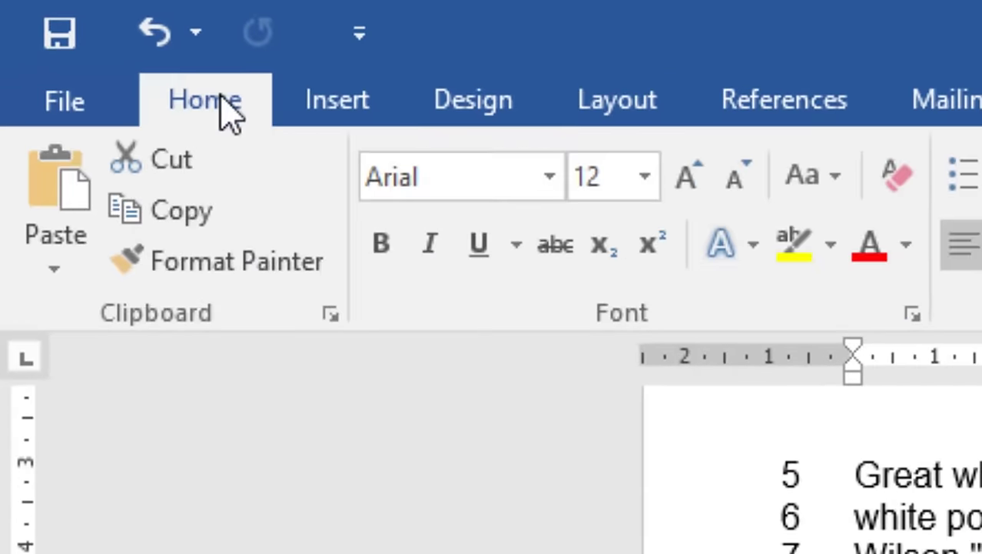
pyautogui.click(156, 159)
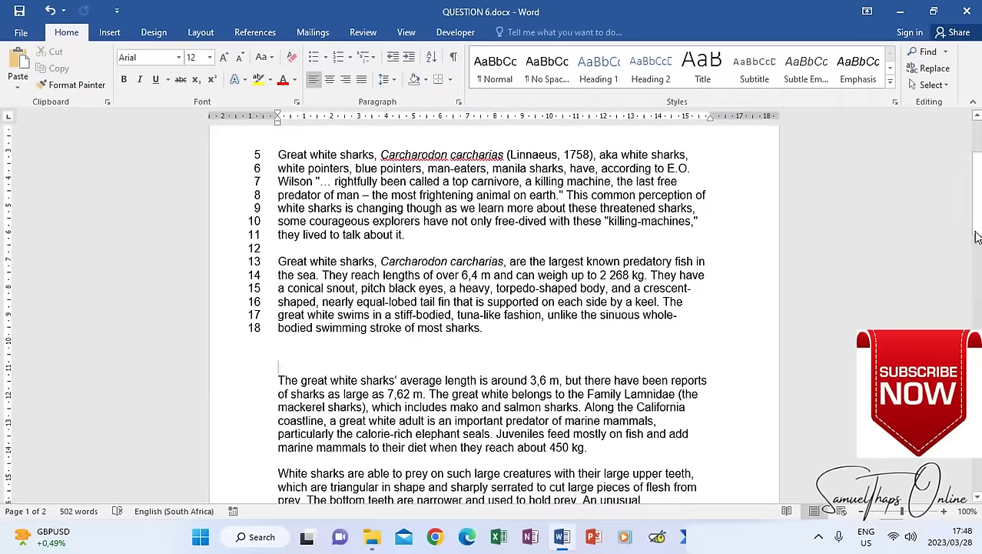
pyautogui.moveTo(976, 219); pyautogui.dragTo(977, 308)
pyautogui.scroll(-5, 608, 384)
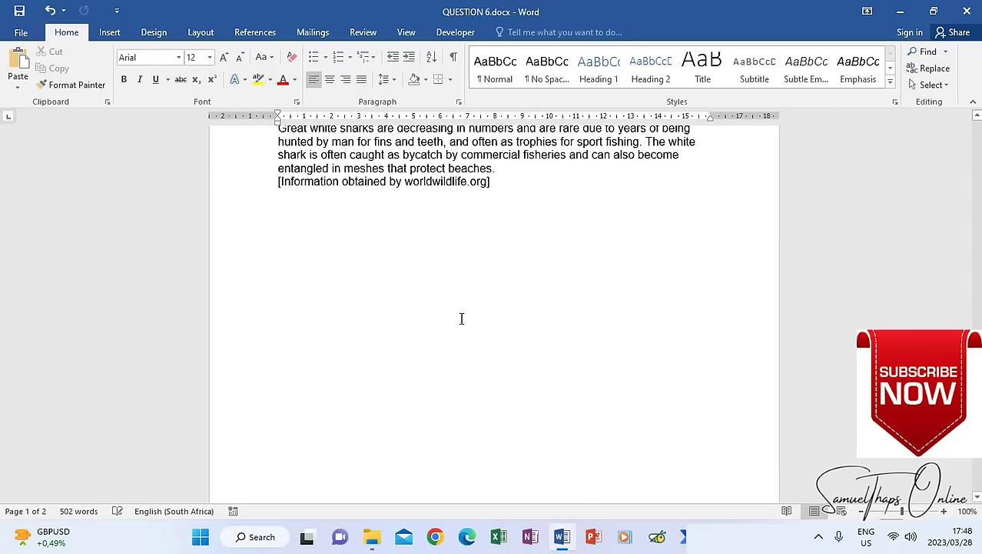
pyautogui.scroll(1, 460, 318)
pyautogui.click(305, 268)
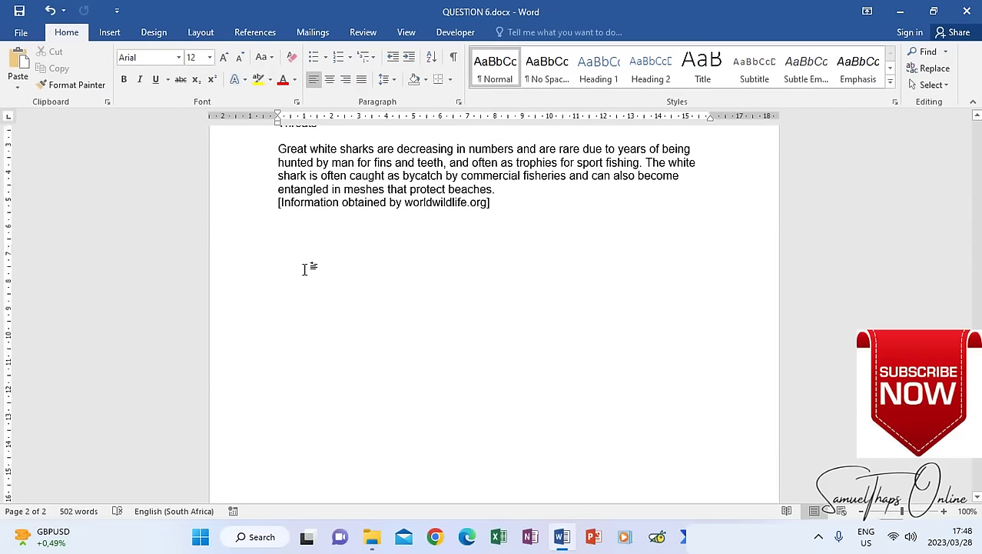
pyautogui.press('Return')
# - Paste the paragraph at the end and show formatting marks
pyautogui.click(18, 60)
pyautogui.click(379, 282)
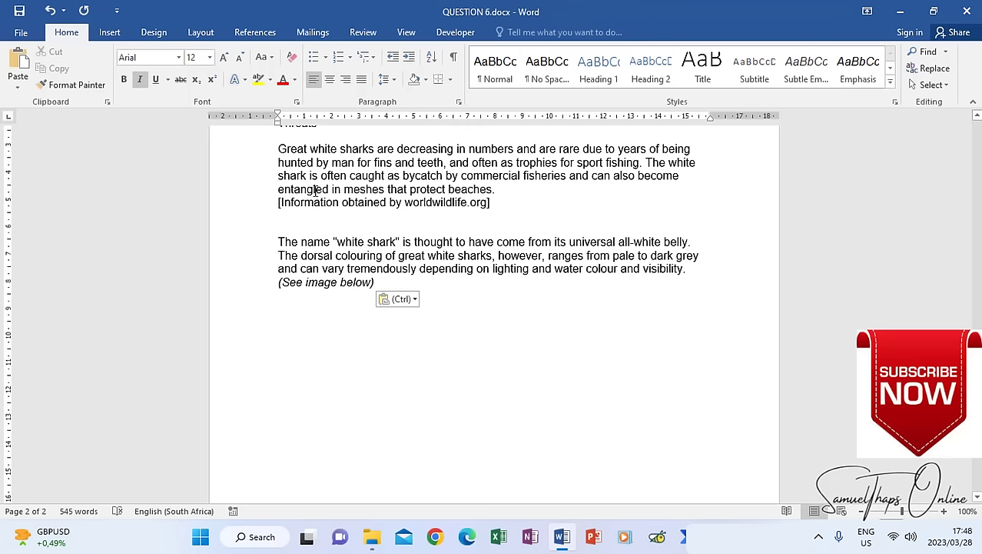
pyautogui.click(453, 59)
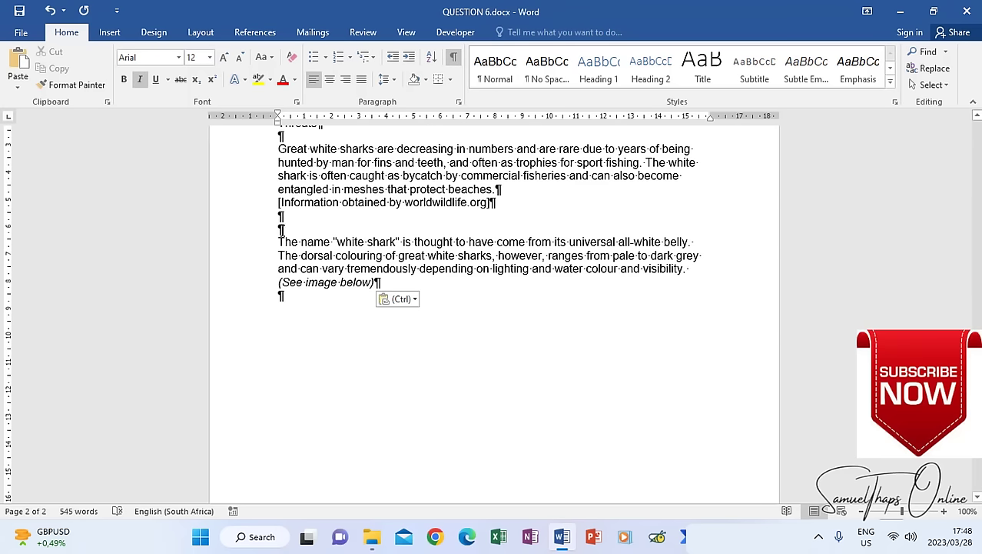
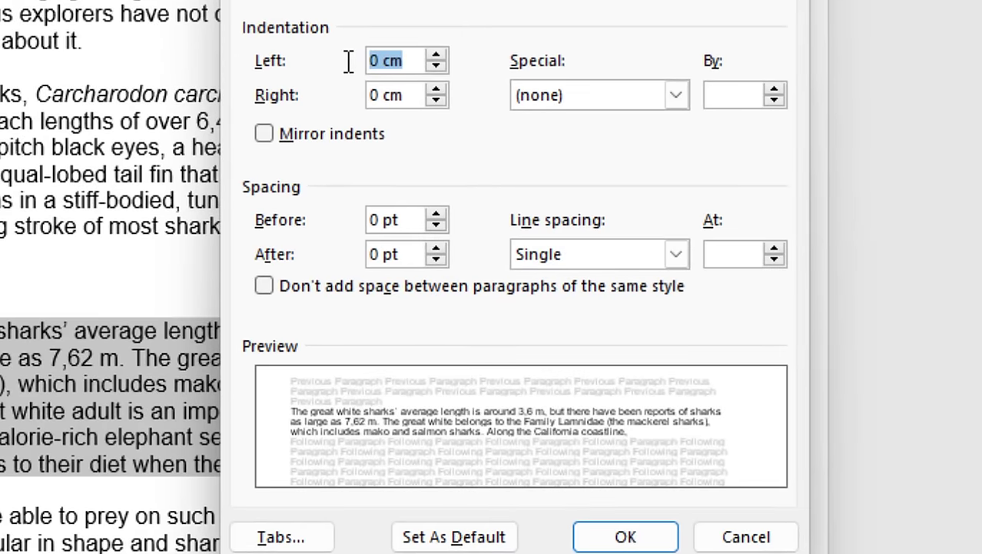
# - Indent the great white shark average-length paragraph 3 cm on the left and right
pyautogui.write('3')
pyautogui.press('Tab')
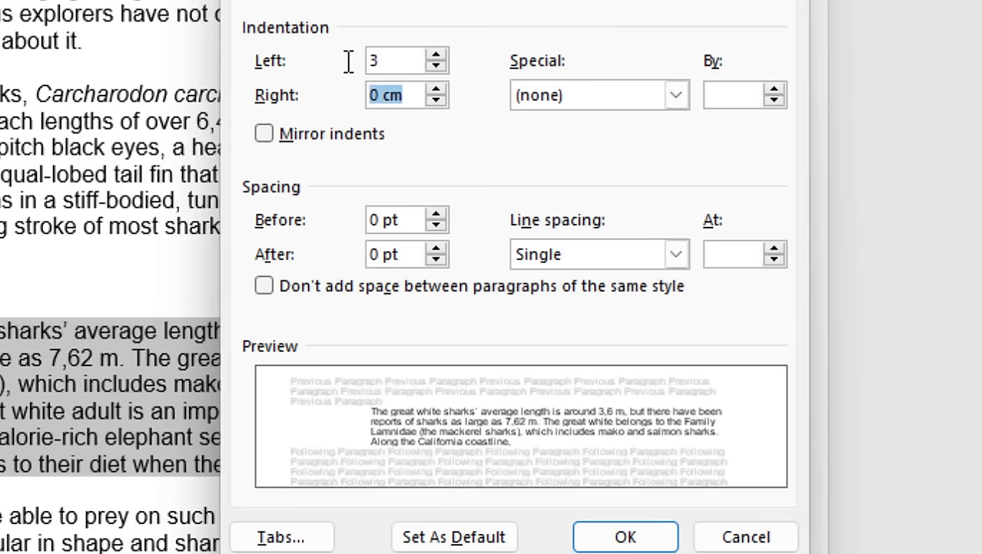
pyautogui.write('3')
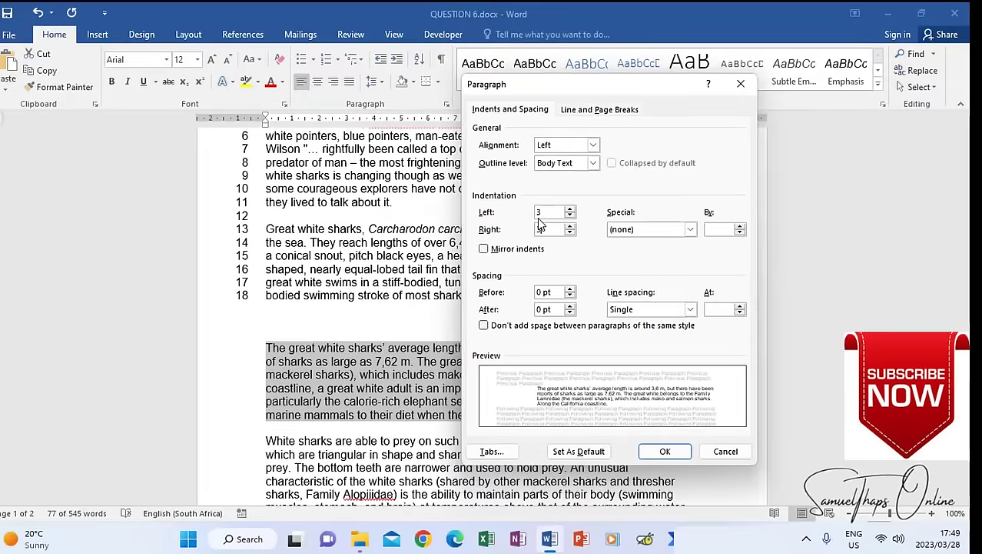
pyautogui.click(665, 451)
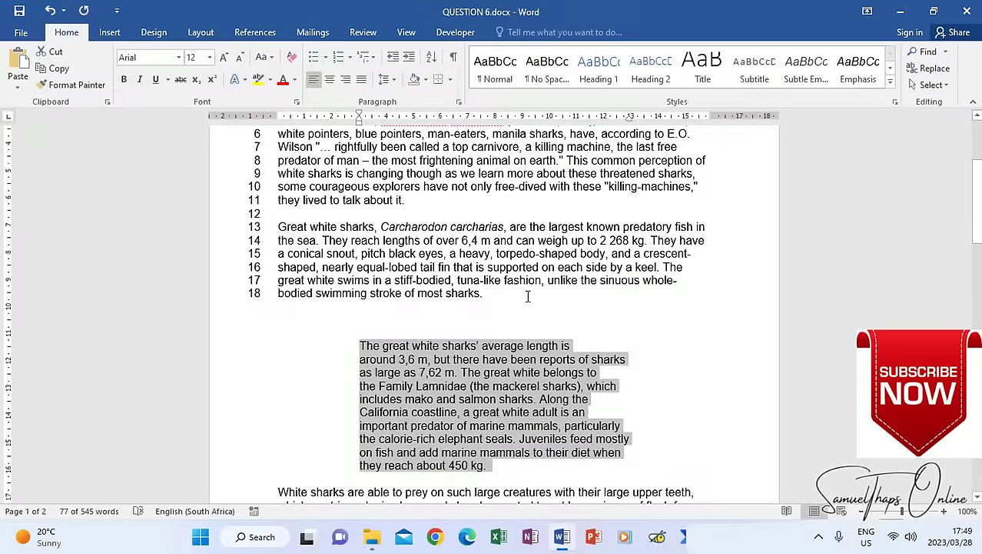
# - Apply 1,5 lines spacing to the indented average-length paragraph
pyautogui.scroll(-2, 526, 296)
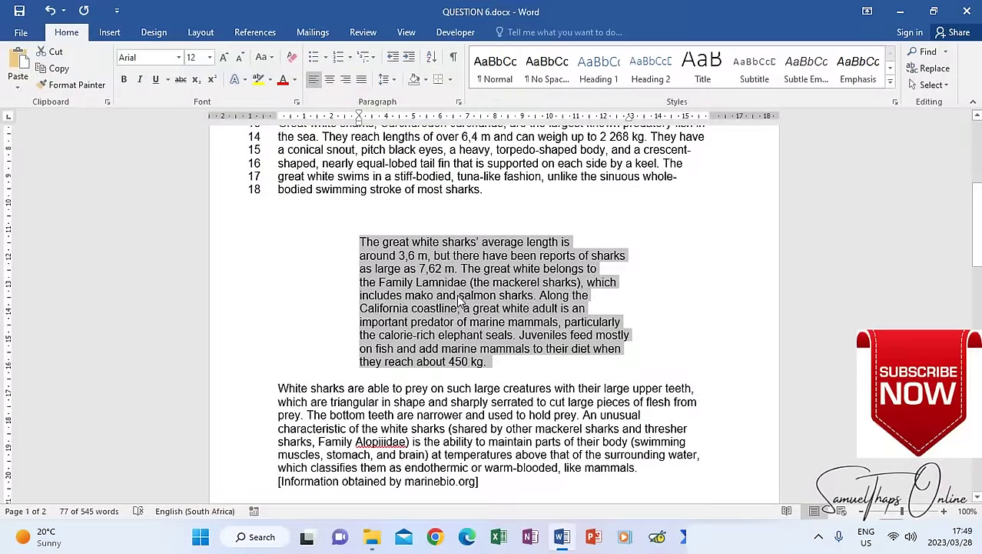
pyautogui.click(459, 104)
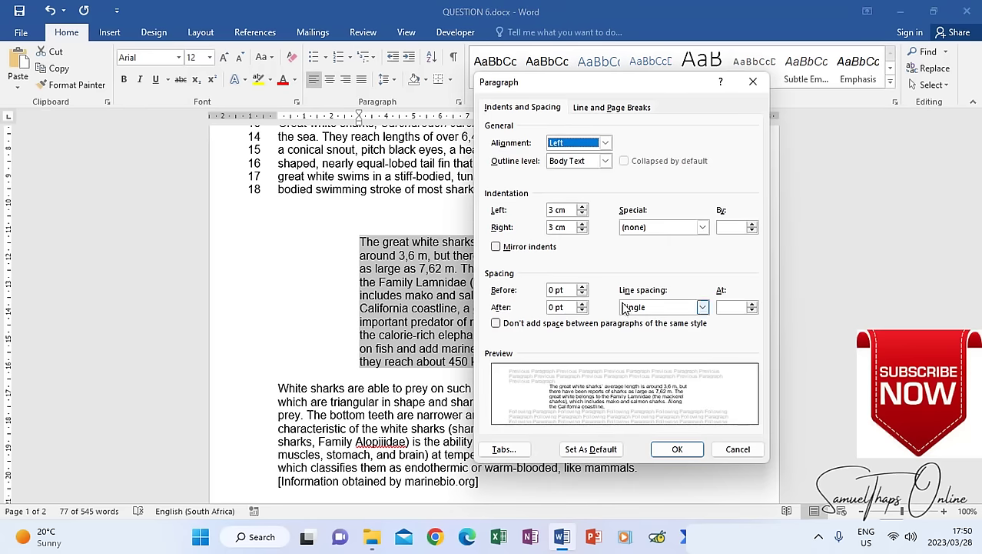
pyautogui.click(702, 306)
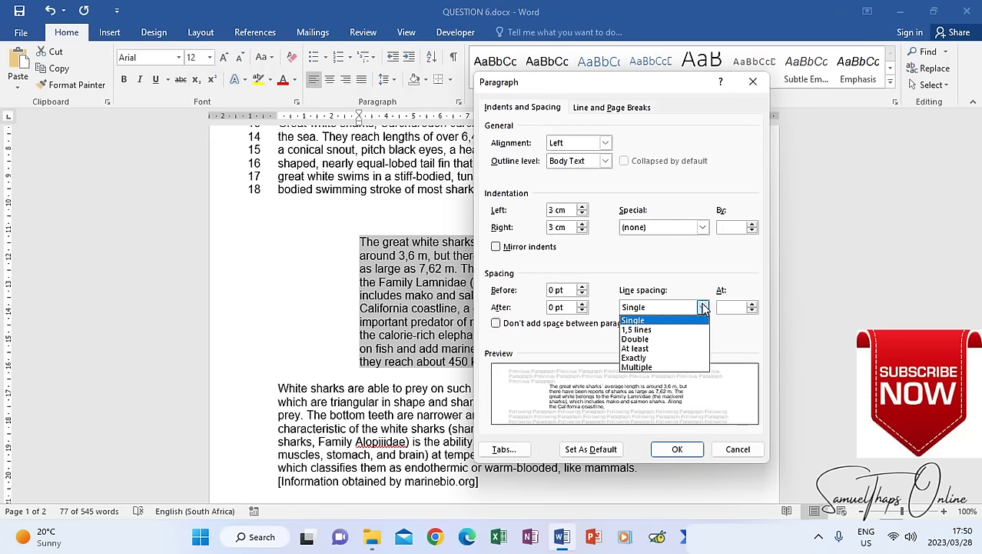
pyautogui.click(650, 332)
pyautogui.click(681, 452)
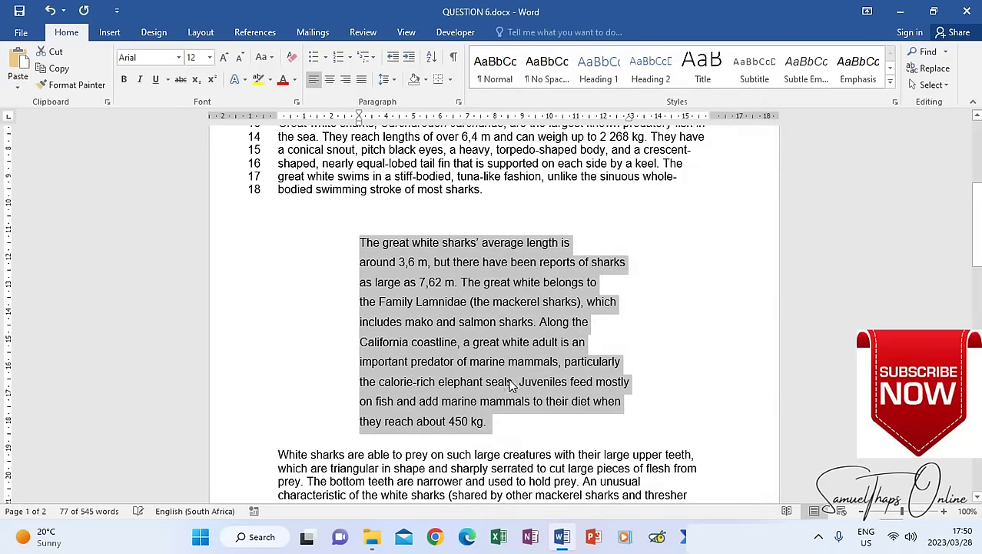
pyautogui.click(533, 358)
pyautogui.scroll(-5, 459, 383)
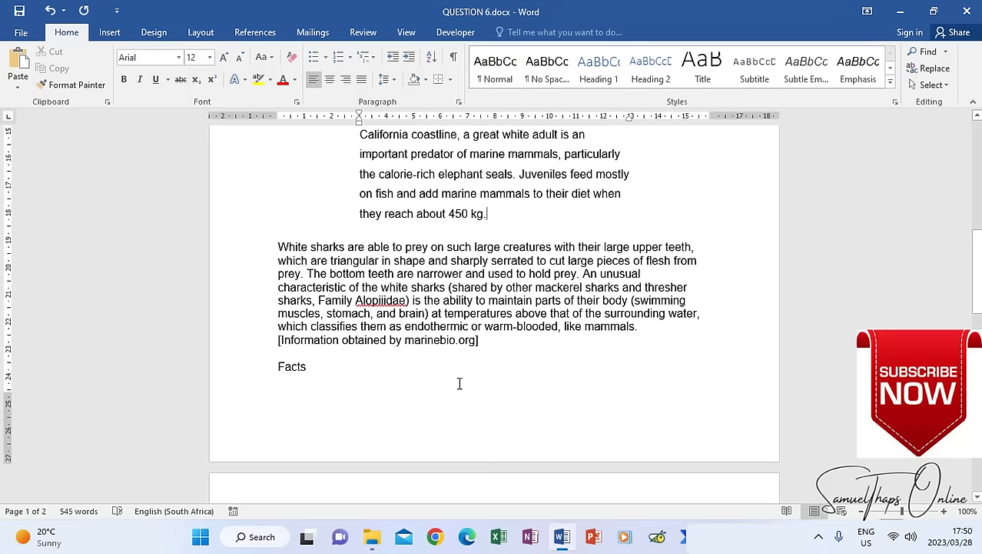
# - Italicise the '[Information obtained by marinebio.org]' line, then select the White sharks paragraph
pyautogui.moveTo(273, 341); pyautogui.dragTo(475, 346)
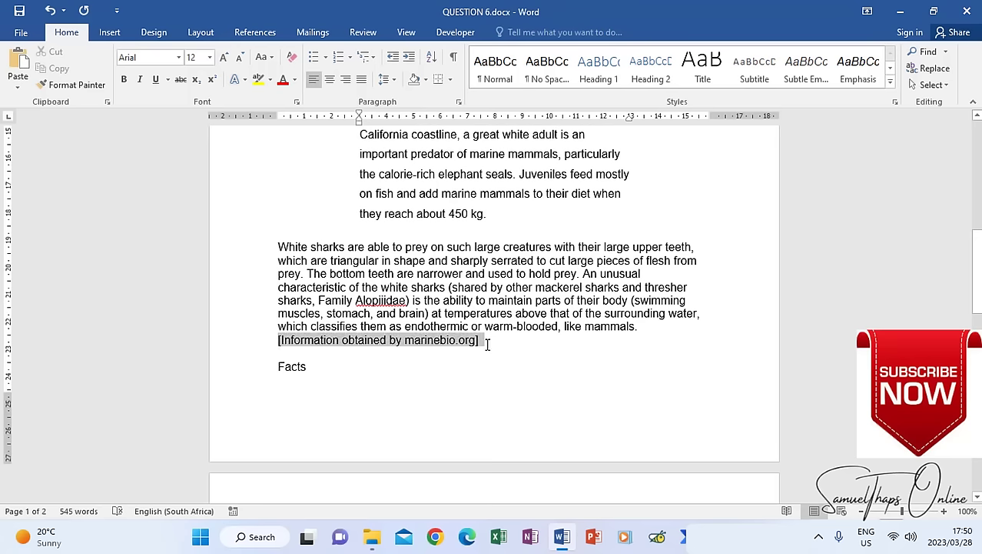
pyautogui.click(140, 80)
pyautogui.click(582, 349)
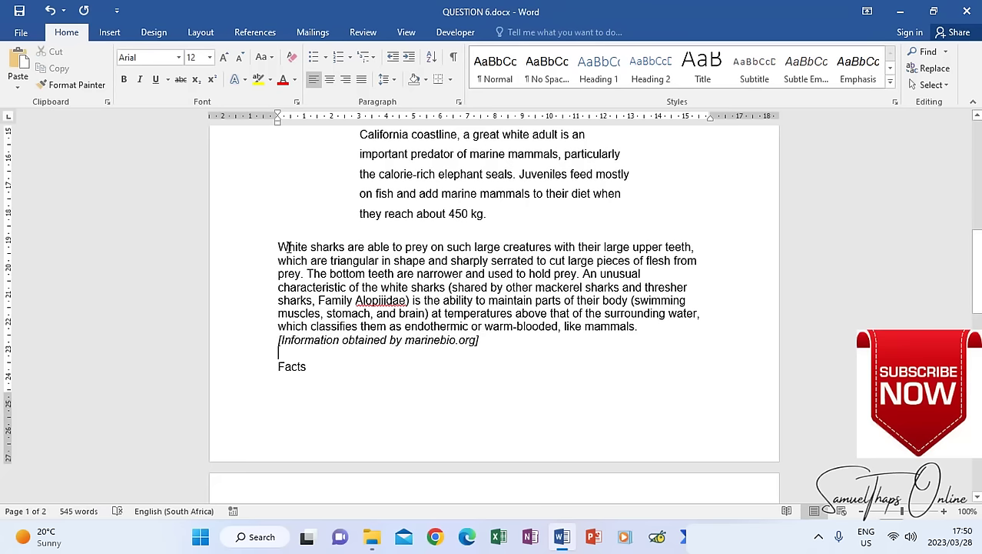
pyautogui.moveTo(277, 245); pyautogui.dragTo(490, 340)
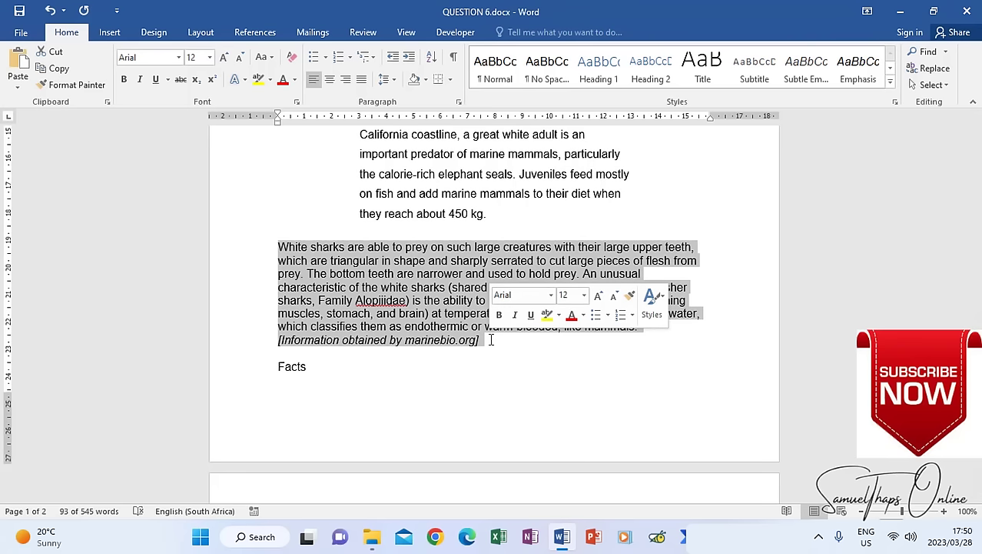
# - Set 5 cm left and right indents on the 'White sharks are able to prey' paragraph
pyautogui.click(459, 104)
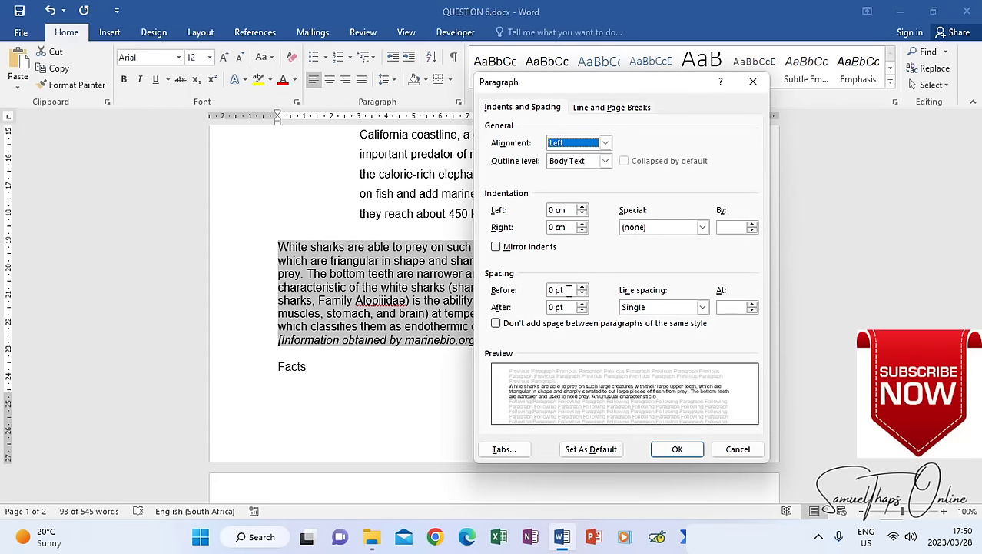
pyautogui.moveTo(573, 209); pyautogui.dragTo(516, 197)
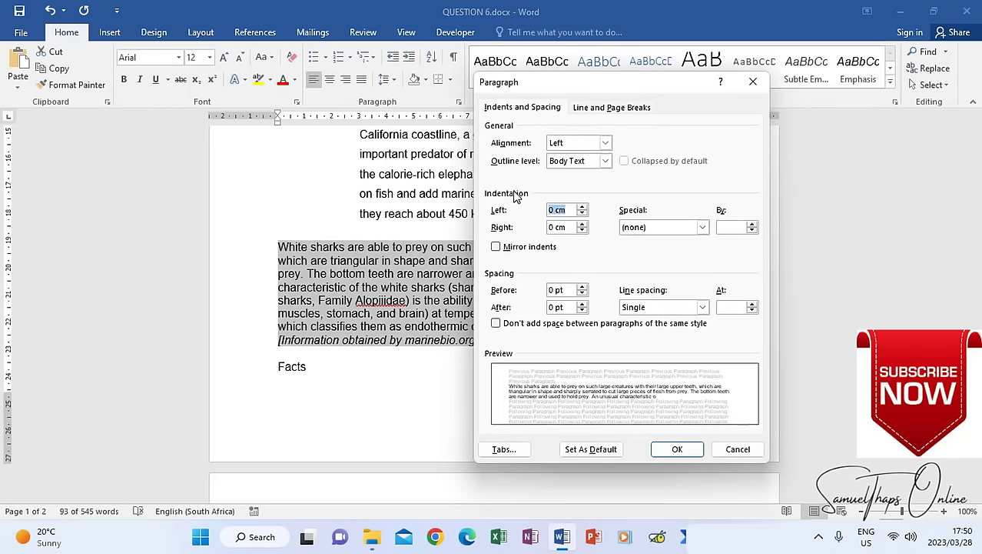
pyautogui.write('5')
pyautogui.press('Tab')
pyautogui.write('5')
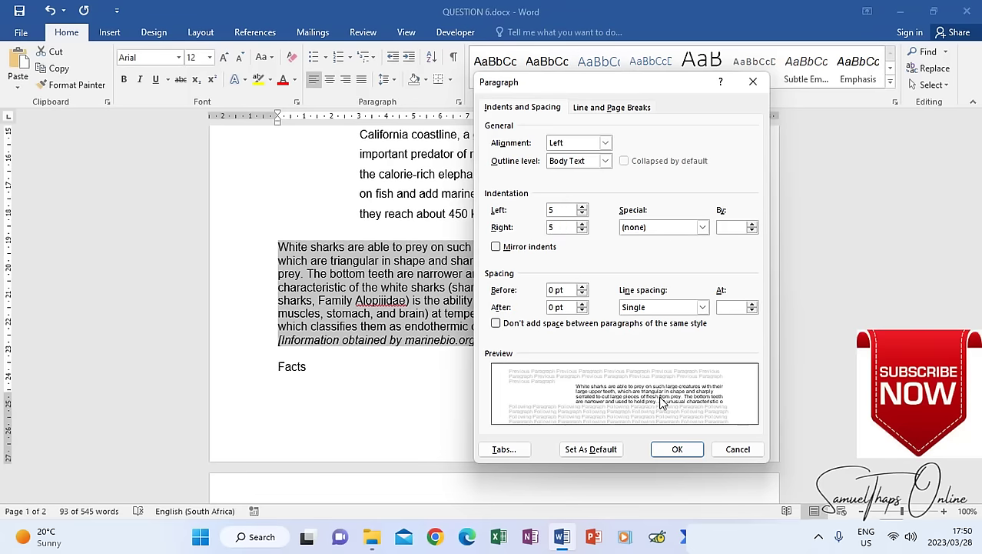
pyautogui.click(688, 452)
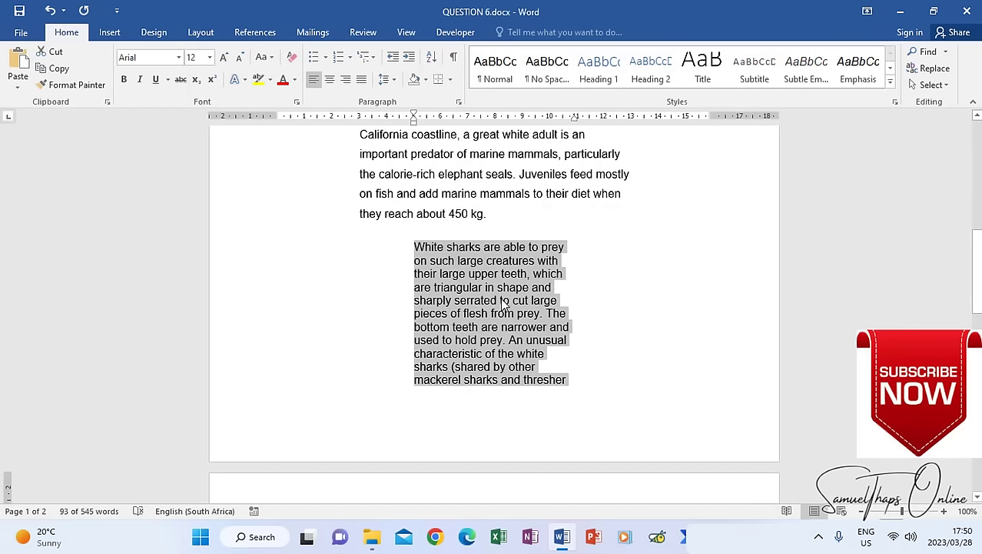
pyautogui.scroll(-3, 517, 372)
pyautogui.scroll(-6, 513, 376)
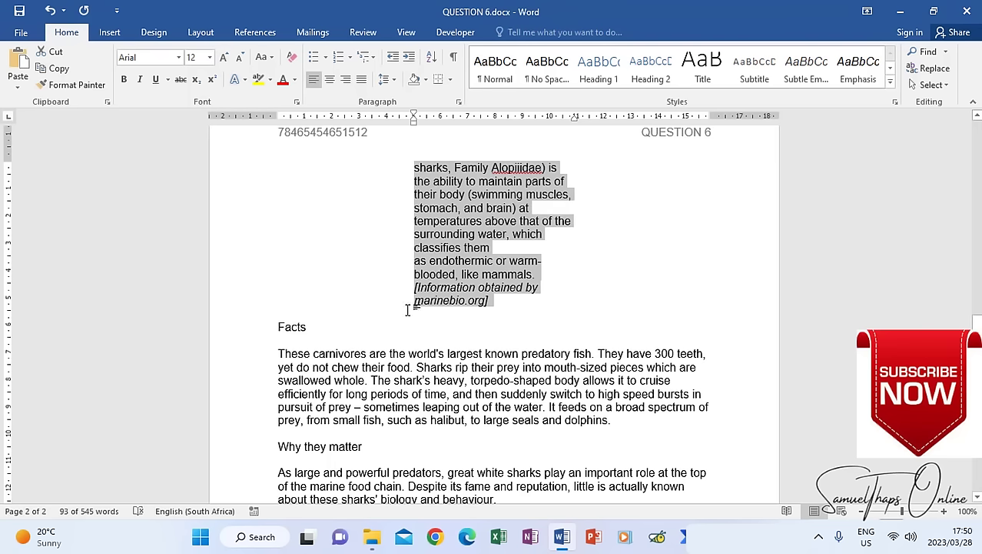
# - Insert a page break before the Facts heading so it starts page 3
pyautogui.click(278, 322)
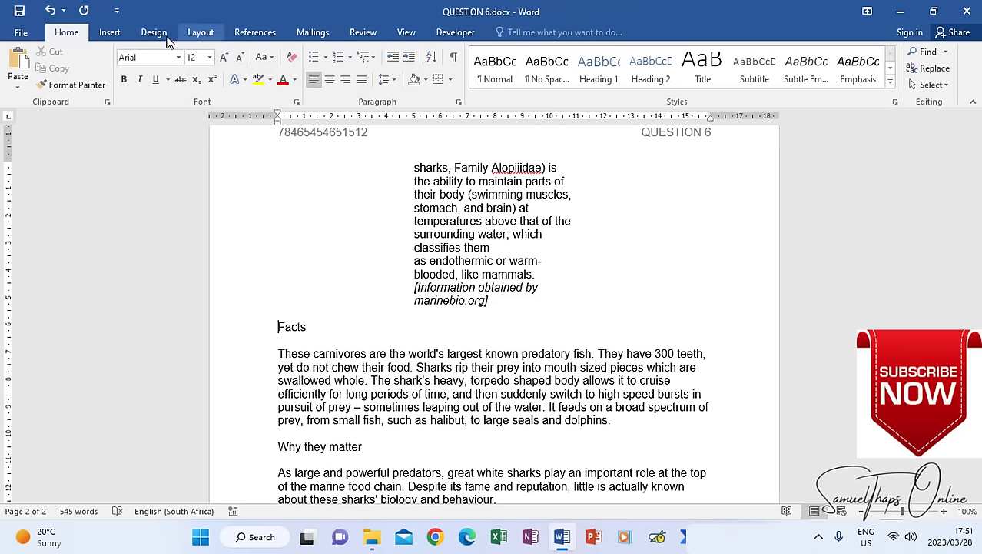
pyautogui.click(107, 33)
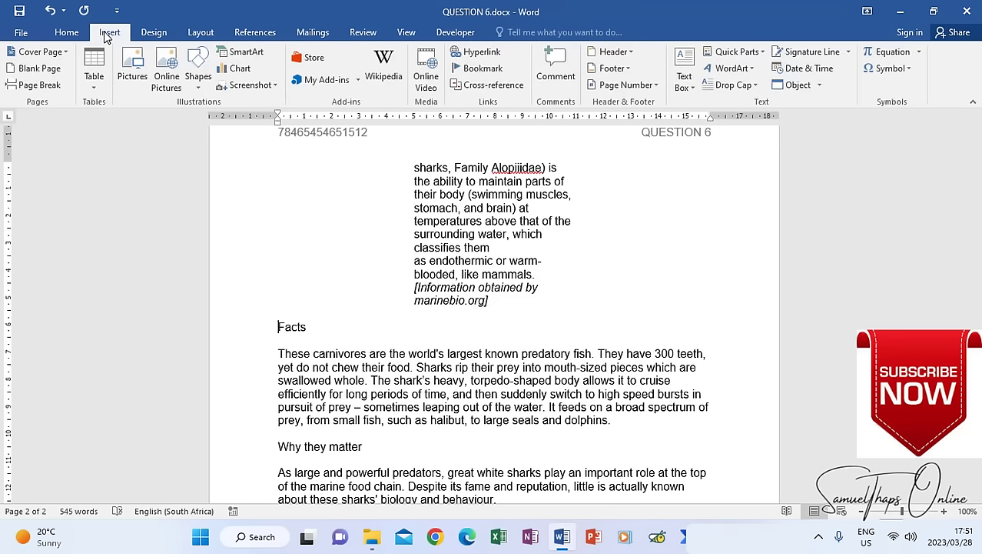
pyautogui.click(199, 33)
pyautogui.click(186, 52)
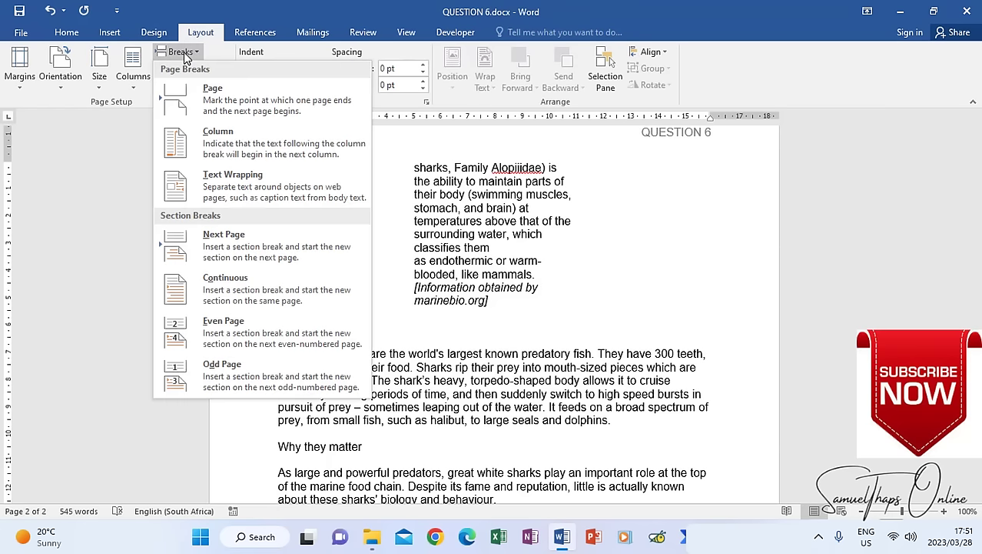
pyautogui.click(188, 154)
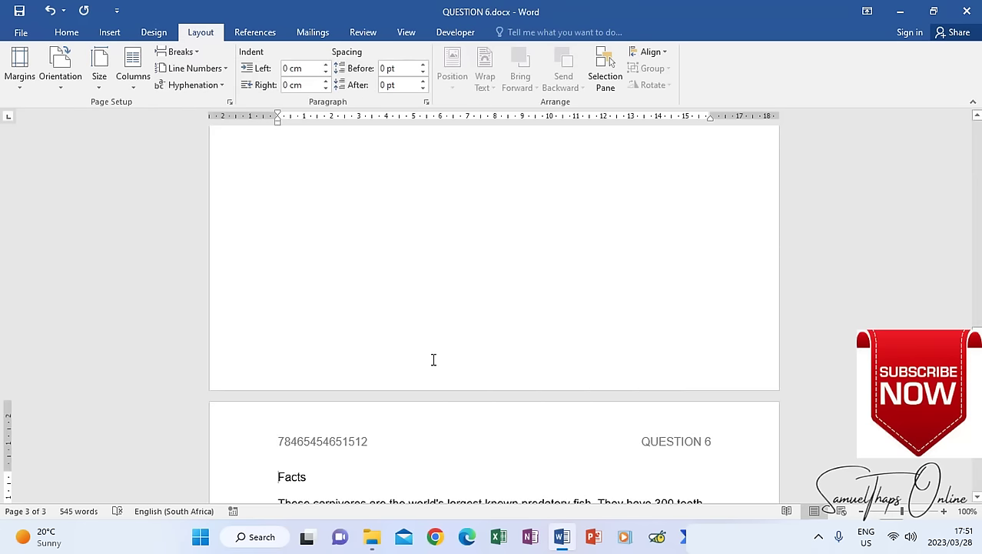
pyautogui.click(316, 462)
pyautogui.hotkey('ctrl', 'Return')
pyautogui.scroll(8, 322, 446)
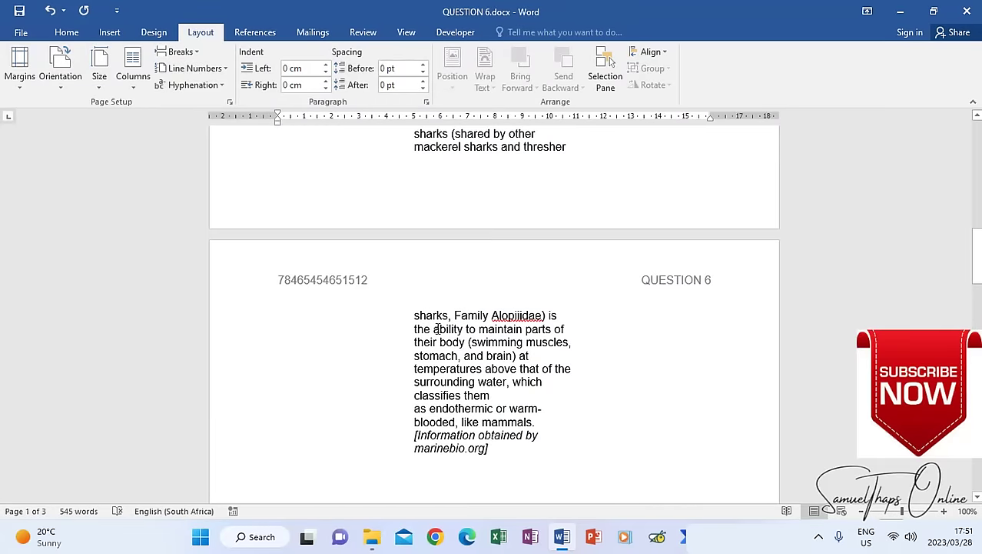
pyautogui.scroll(2, 504, 369)
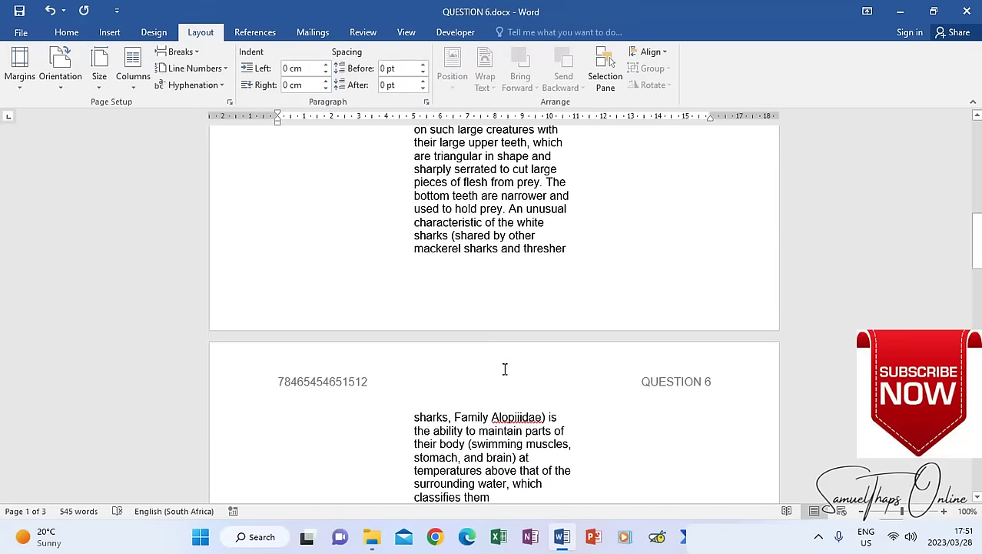
pyautogui.scroll(-5, 505, 381)
pyautogui.scroll(-15, 505, 381)
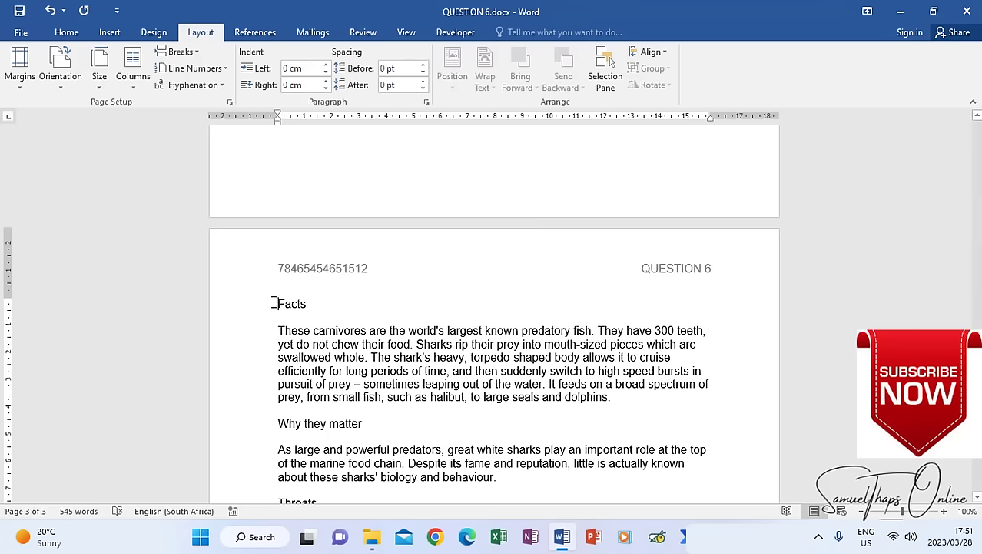
# - Multi-select the Facts, Why they matter and Threats headings
pyautogui.moveTo(277, 304); pyautogui.dragTo(315, 308)
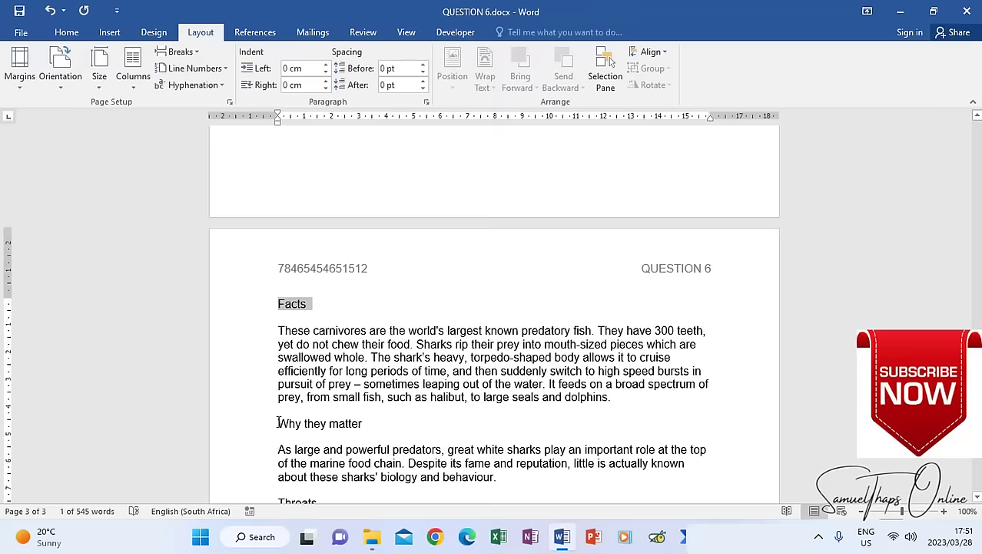
pyautogui.moveTo(277, 423); pyautogui.dragTo(362, 424)
pyautogui.scroll(-3, 362, 461)
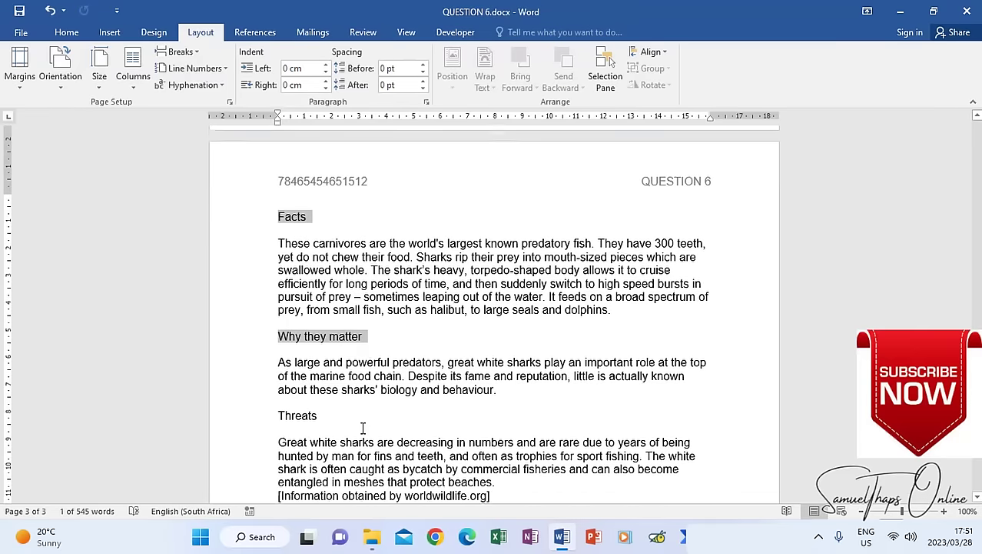
pyautogui.moveTo(277, 399); pyautogui.dragTo(321, 399)
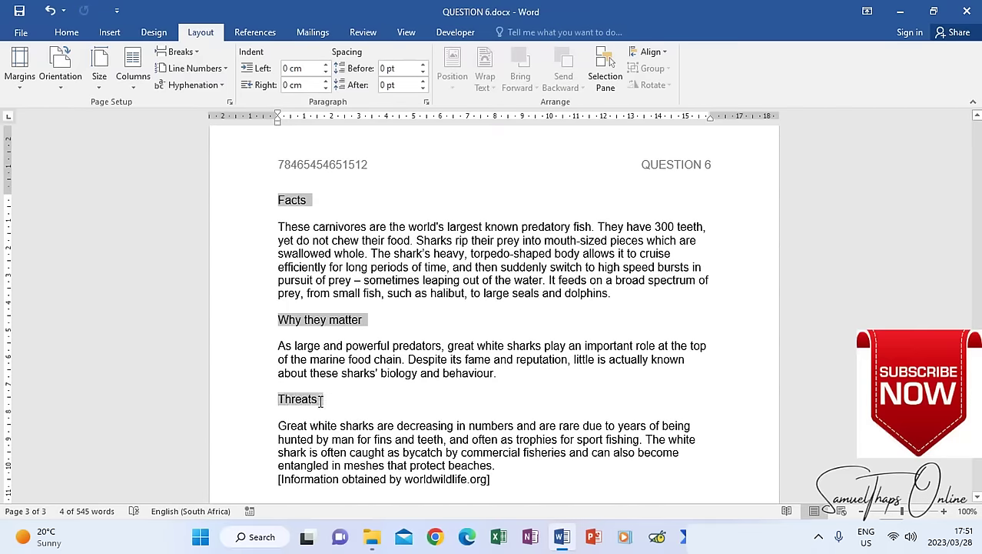
pyautogui.scroll(-3, 318, 403)
pyautogui.scroll(-6, 317, 404)
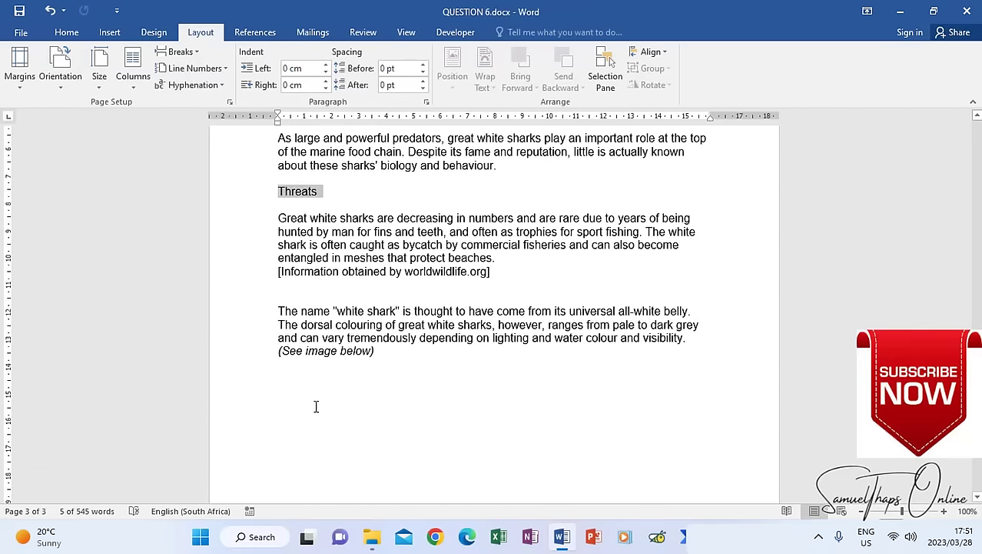
pyautogui.scroll(5, 315, 406)
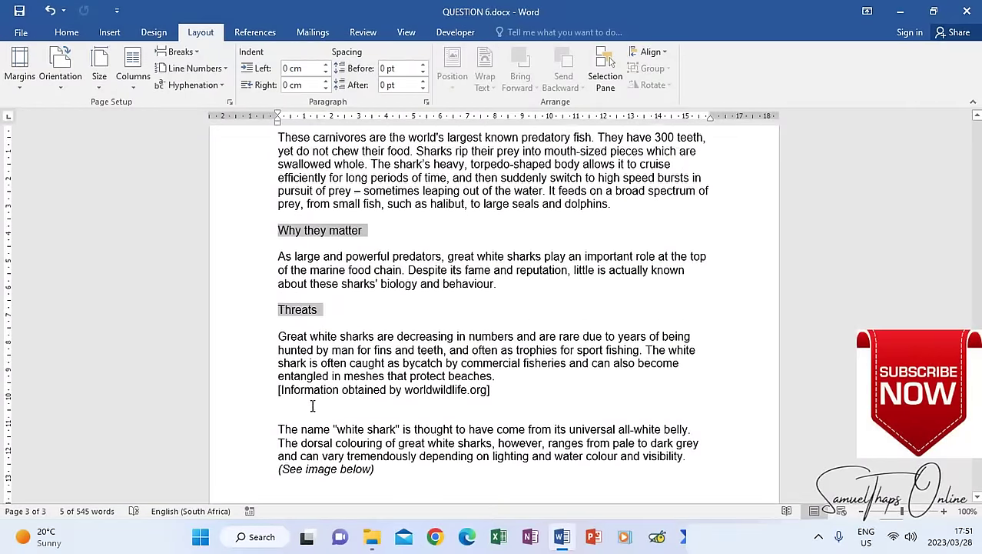
pyautogui.scroll(2, 313, 408)
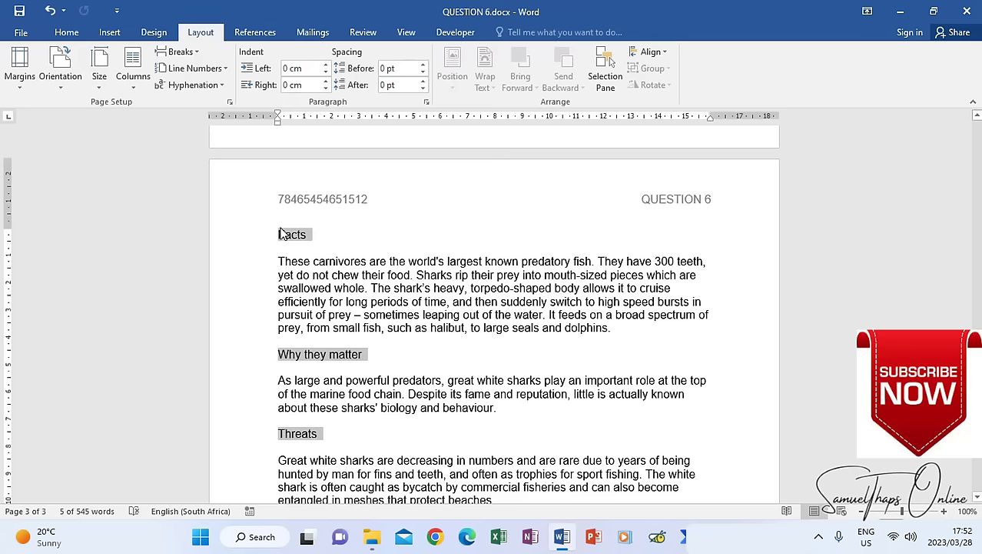
# - Make the three selected headings uppercase and bold
pyautogui.click(66, 32)
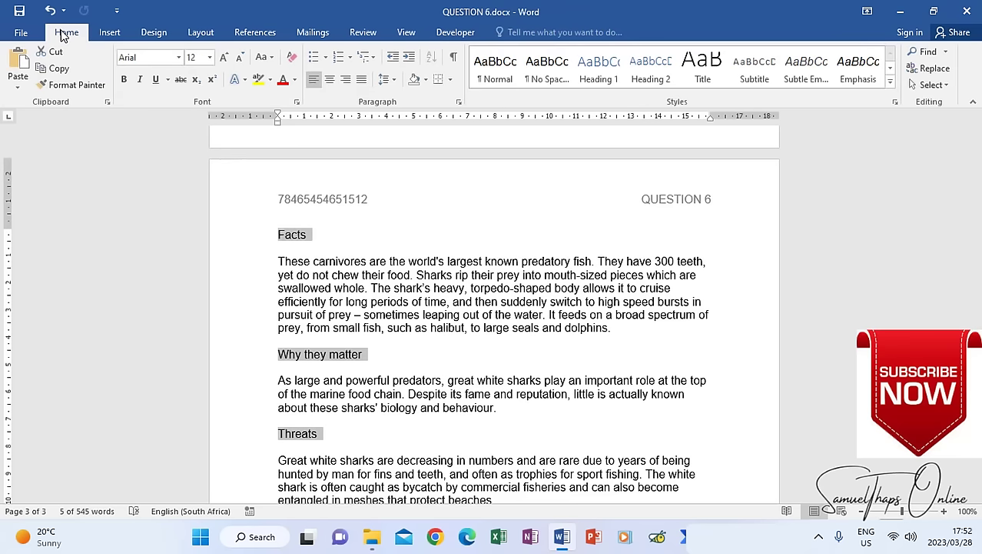
pyautogui.click(266, 61)
pyautogui.click(281, 113)
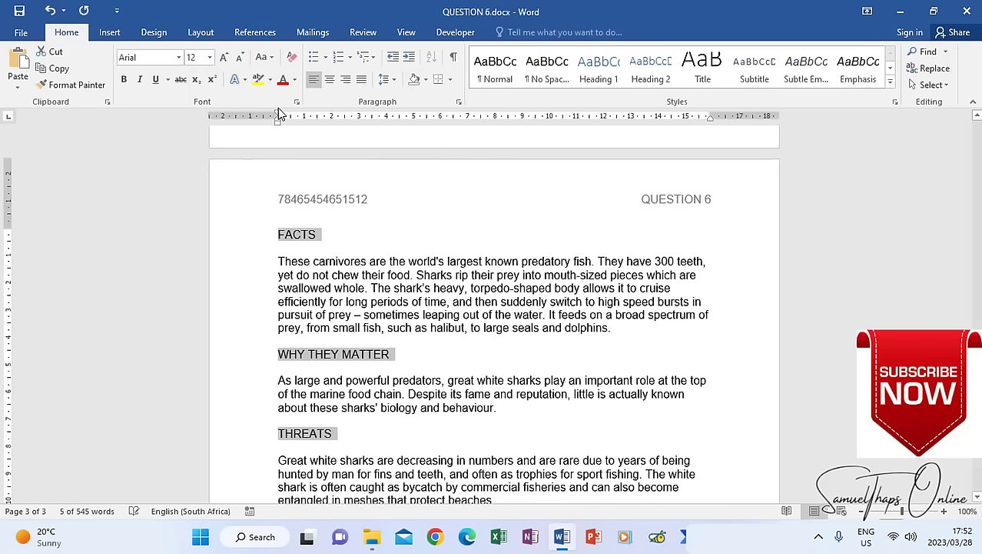
pyautogui.click(123, 81)
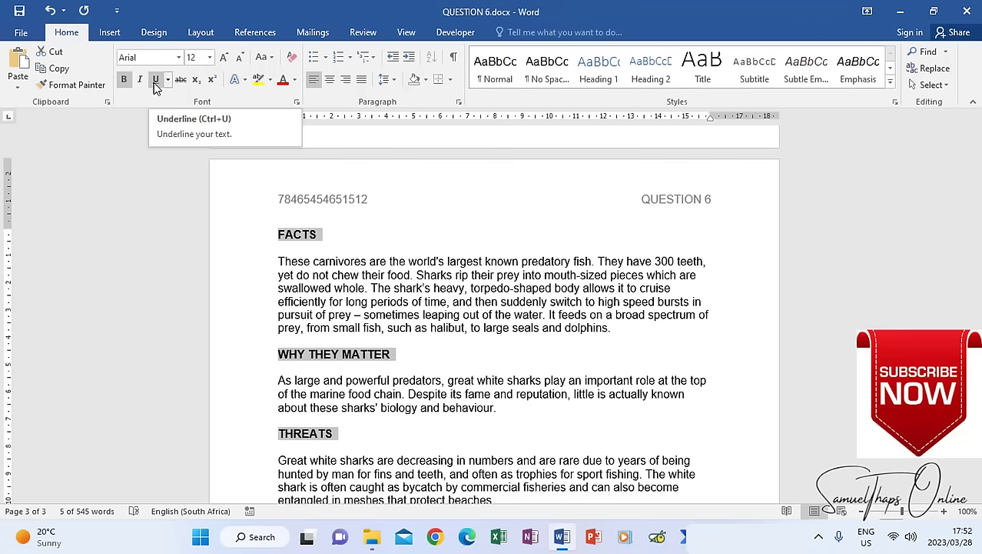
# - Underline and right-align the headings and give them a light gray highlight
pyautogui.click(155, 81)
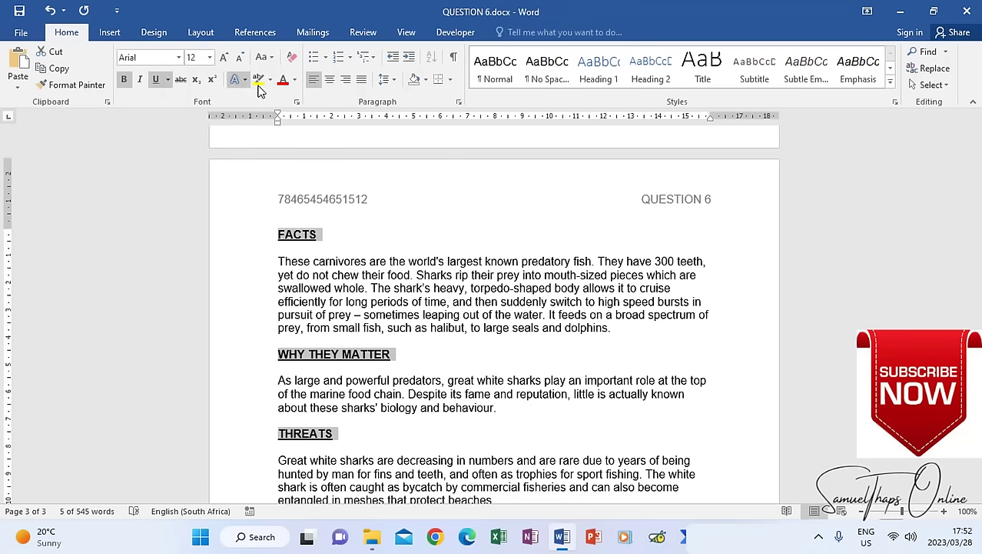
pyautogui.click(346, 81)
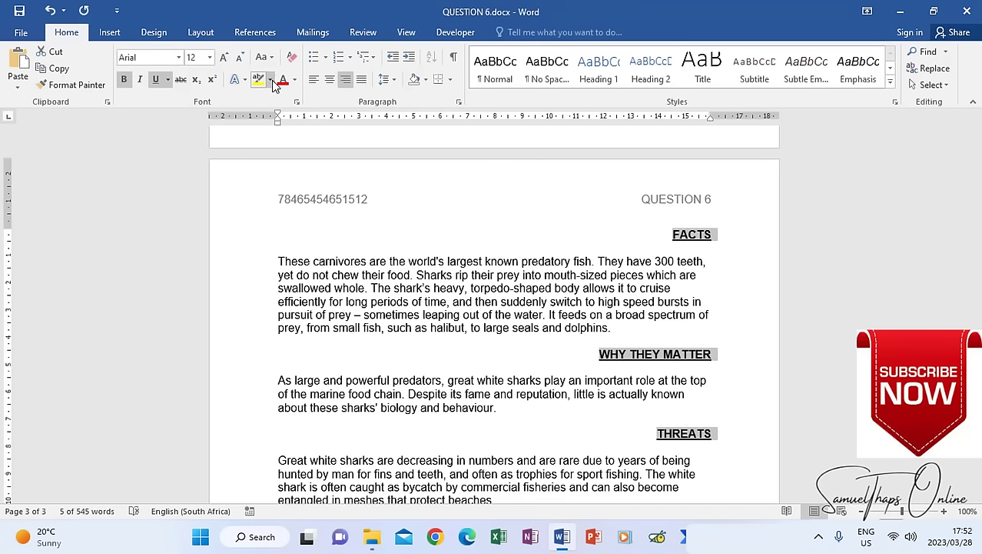
pyautogui.click(271, 82)
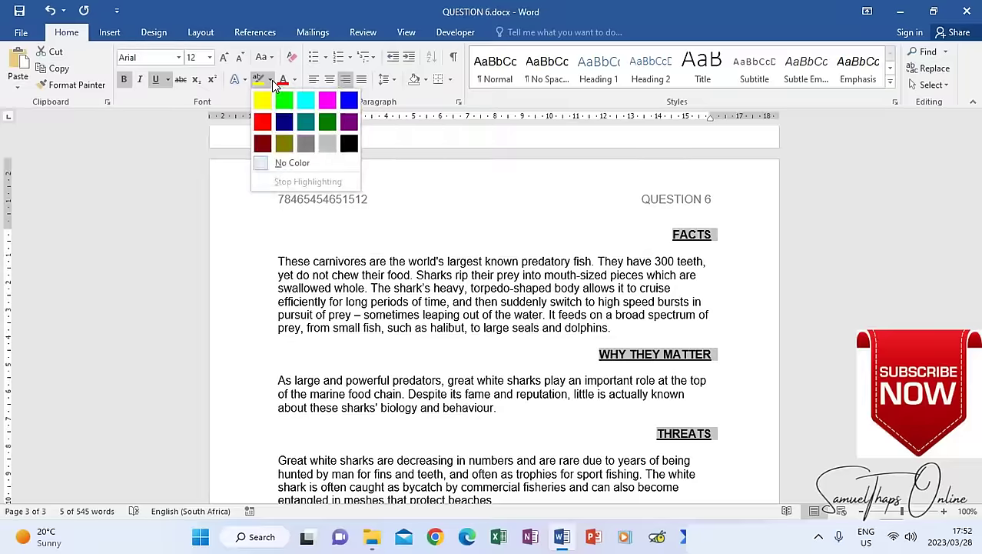
pyautogui.click(326, 145)
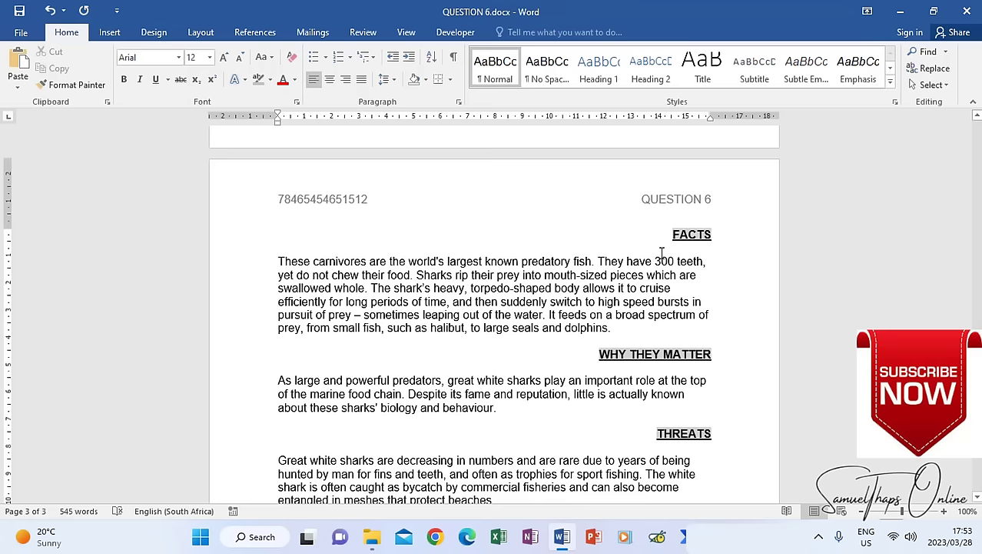
# - Format the text from FACTS through the worldwildlife.org citation as three columns
pyautogui.moveTo(668, 230); pyautogui.dragTo(673, 248)
pyautogui.moveTo(692, 289); pyautogui.dragTo(638, 442)
pyautogui.click(203, 37)
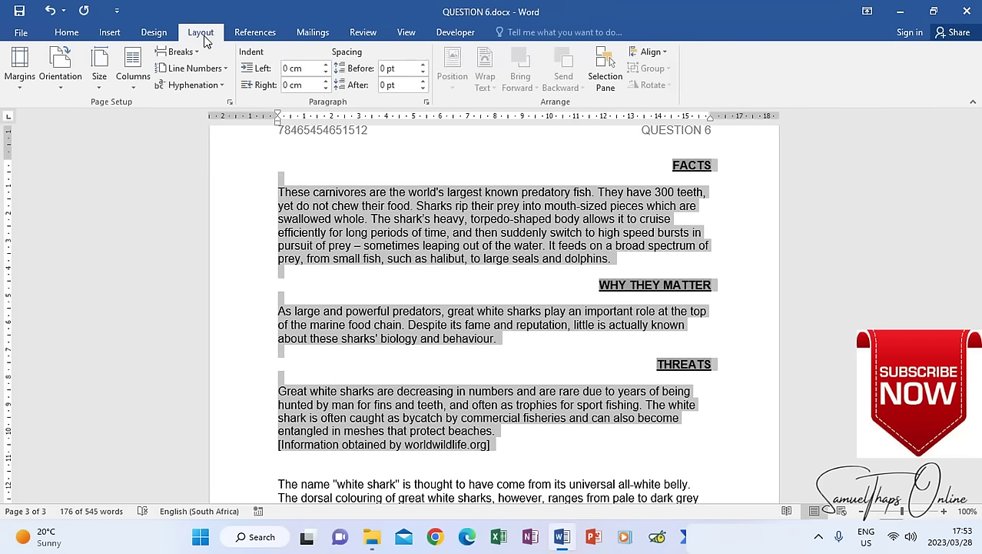
pyautogui.click(134, 90)
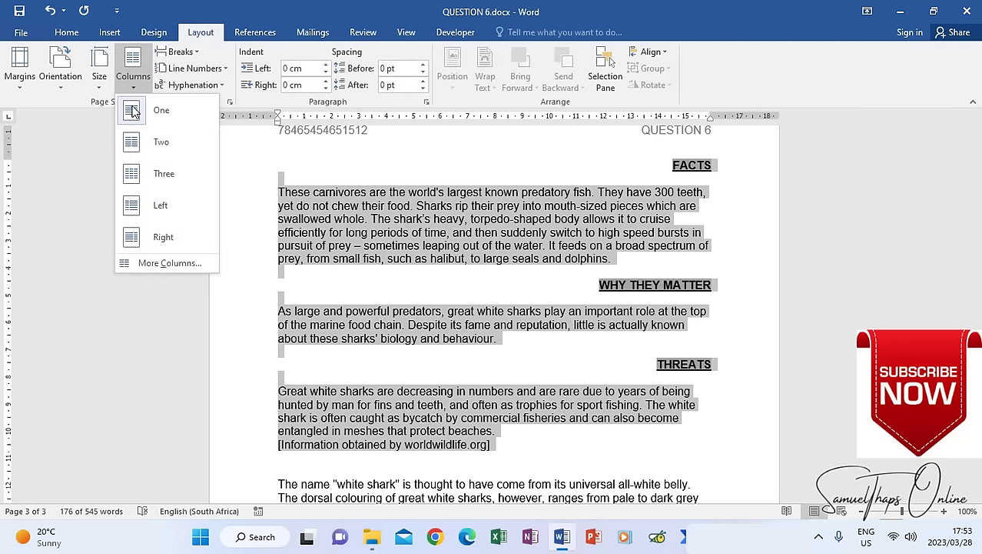
pyautogui.click(164, 263)
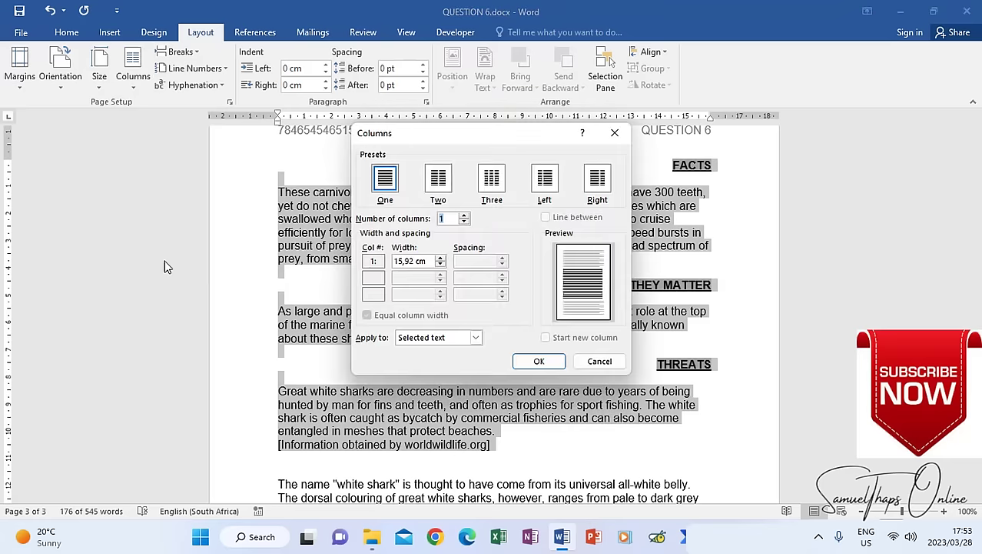
pyautogui.click(492, 185)
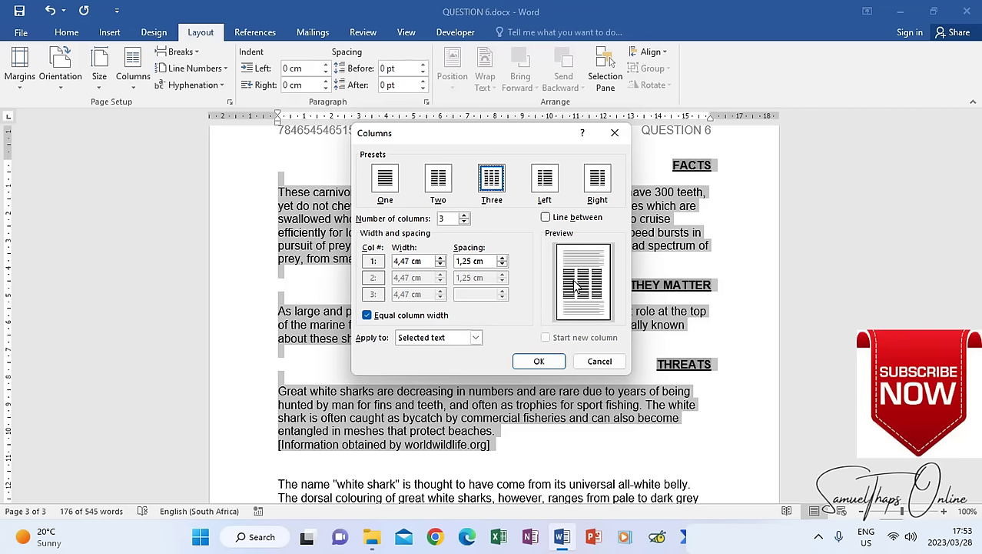
pyautogui.click(541, 371)
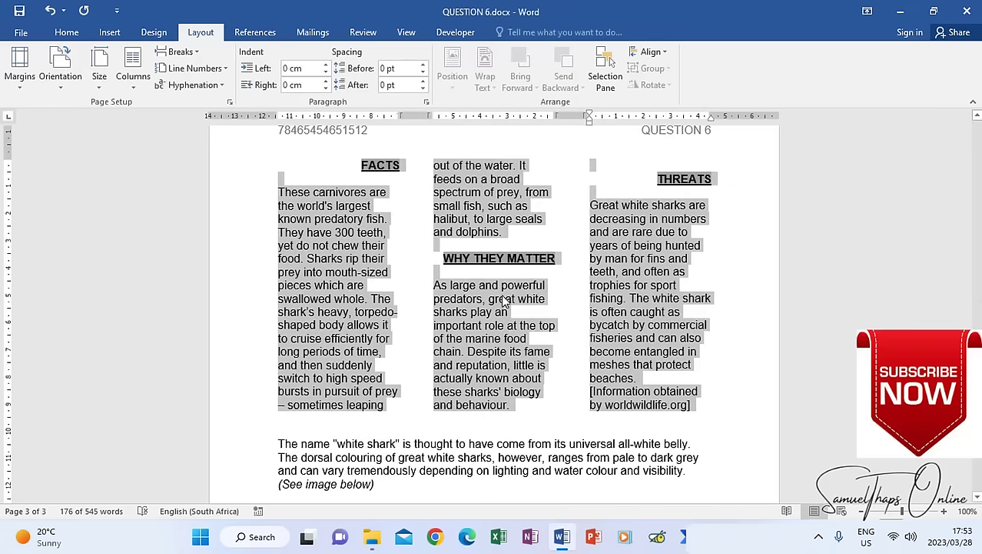
pyautogui.scroll(2, 428, 305)
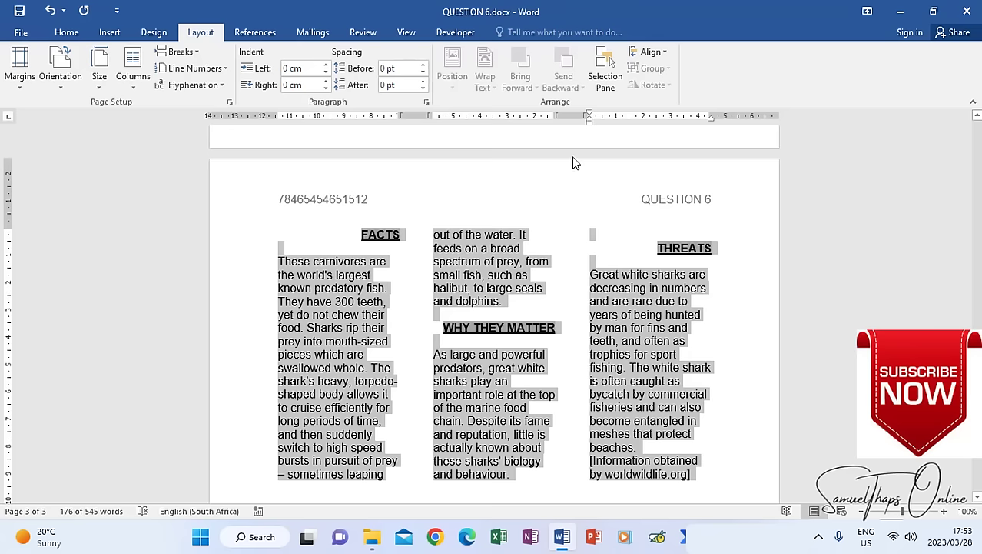
pyautogui.click(447, 314)
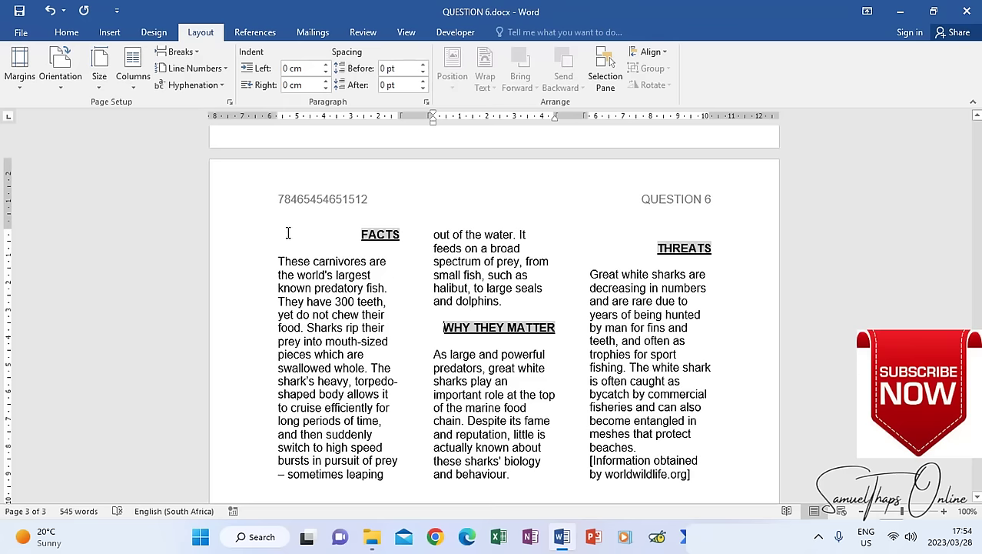
# - Insert column breaks before WHY THEY MATTER and THREATS
pyautogui.click(189, 54)
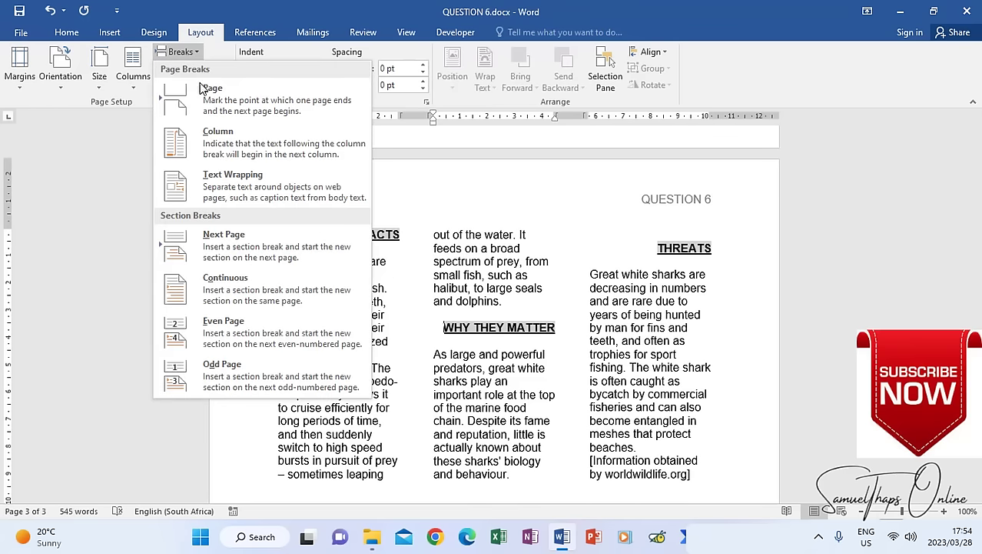
pyautogui.click(212, 137)
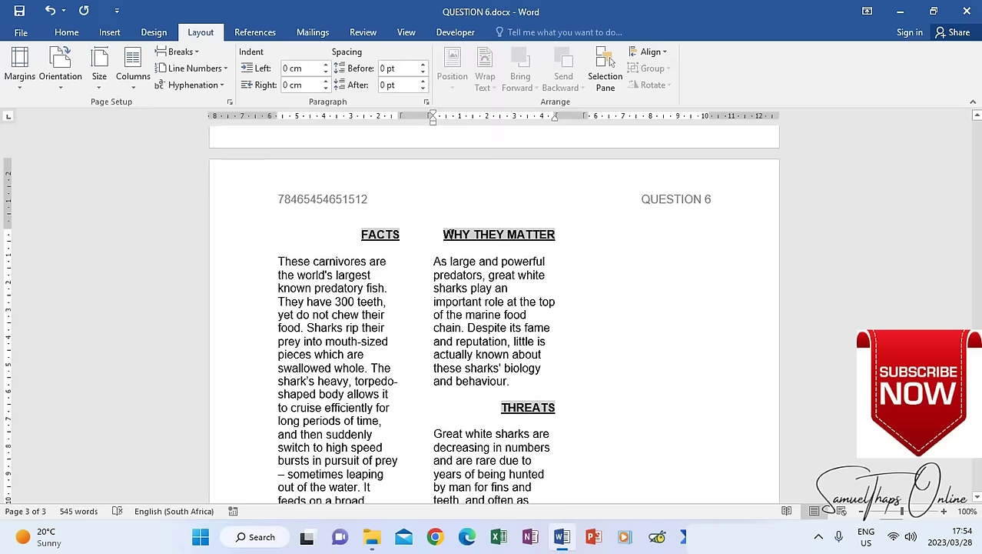
pyautogui.scroll(-2, 481, 384)
pyautogui.scroll(-2, 481, 391)
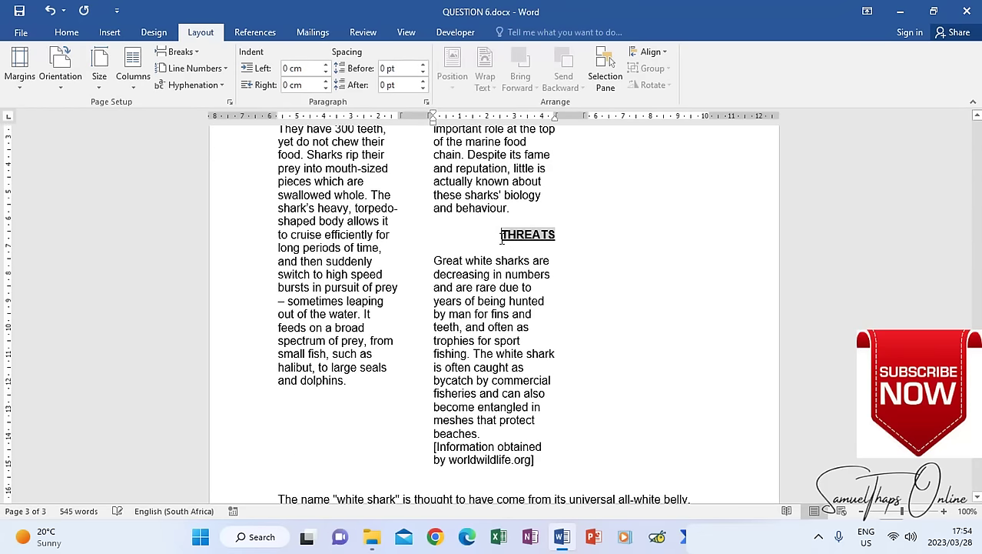
pyautogui.click(182, 54)
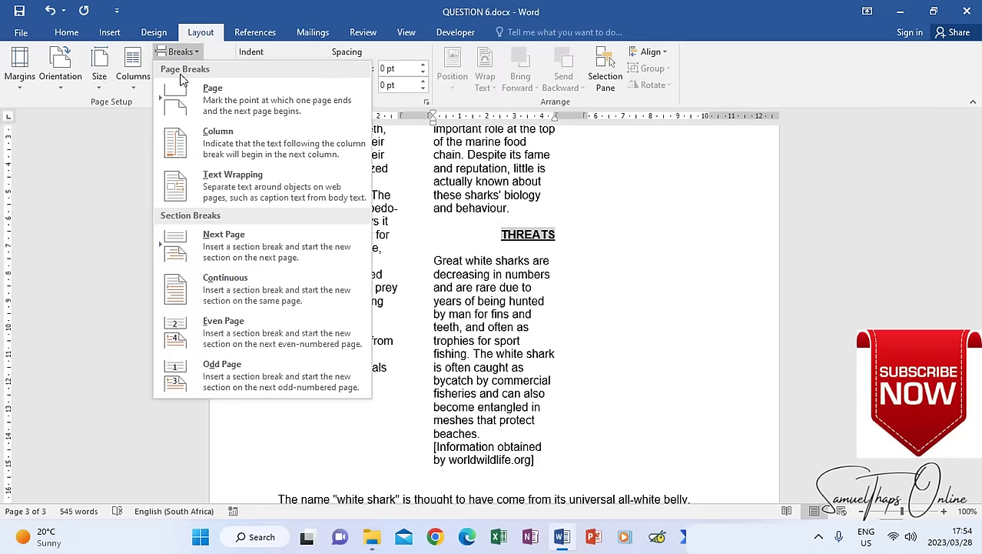
pyautogui.click(202, 148)
pyautogui.scroll(4, 434, 412)
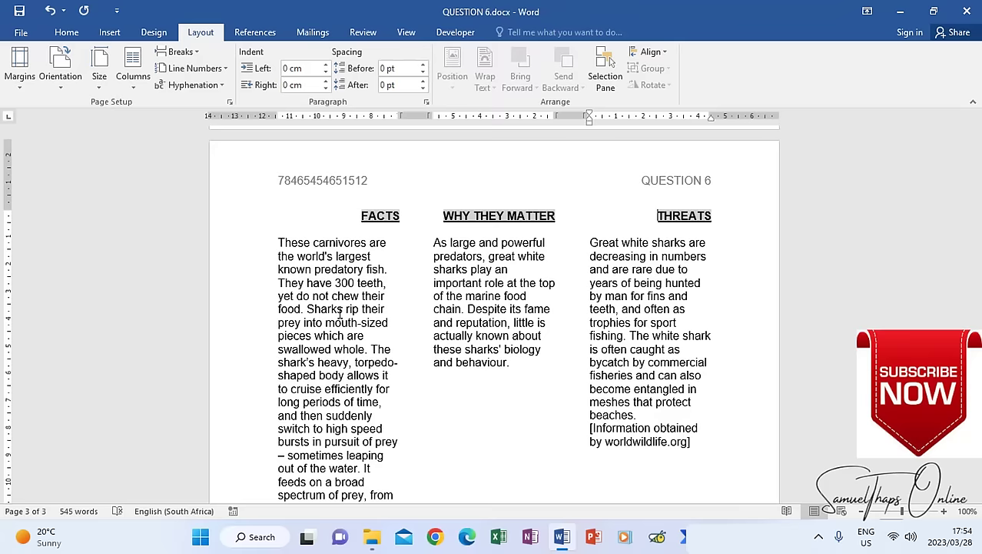
pyautogui.scroll(-4, 331, 338)
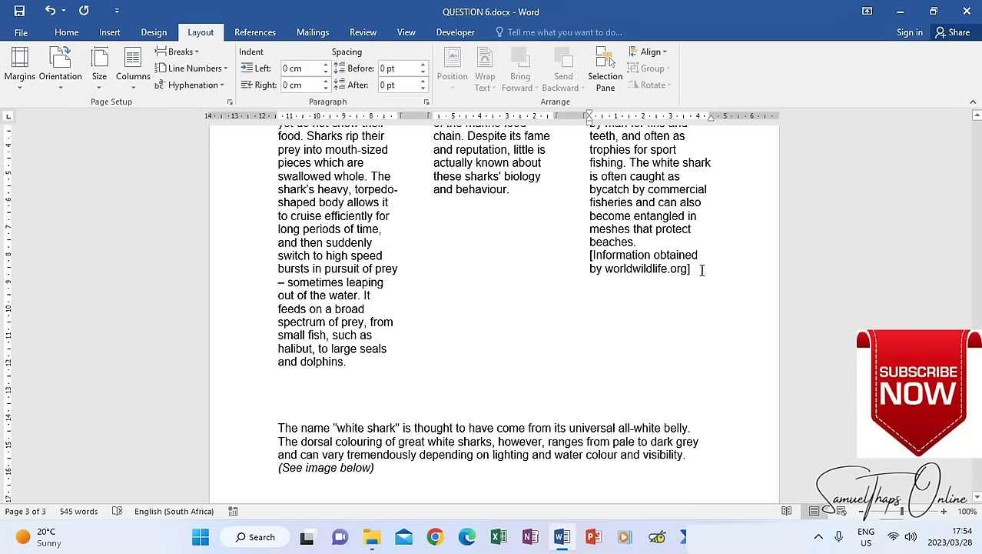
# - Italicise the worldwildlife.org citation
pyautogui.moveTo(701, 269); pyautogui.dragTo(589, 256)
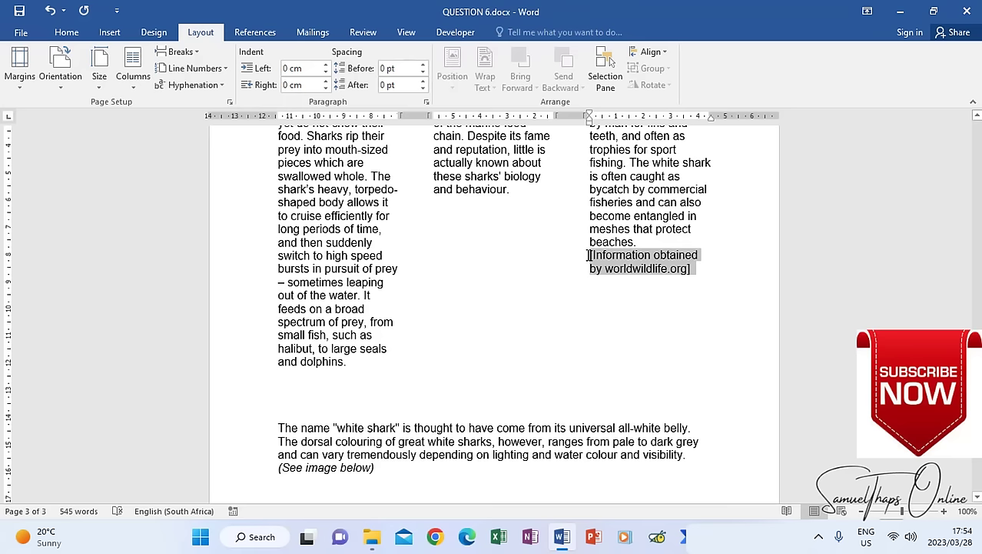
pyautogui.moveTo(589, 255); pyautogui.dragTo(589, 255)
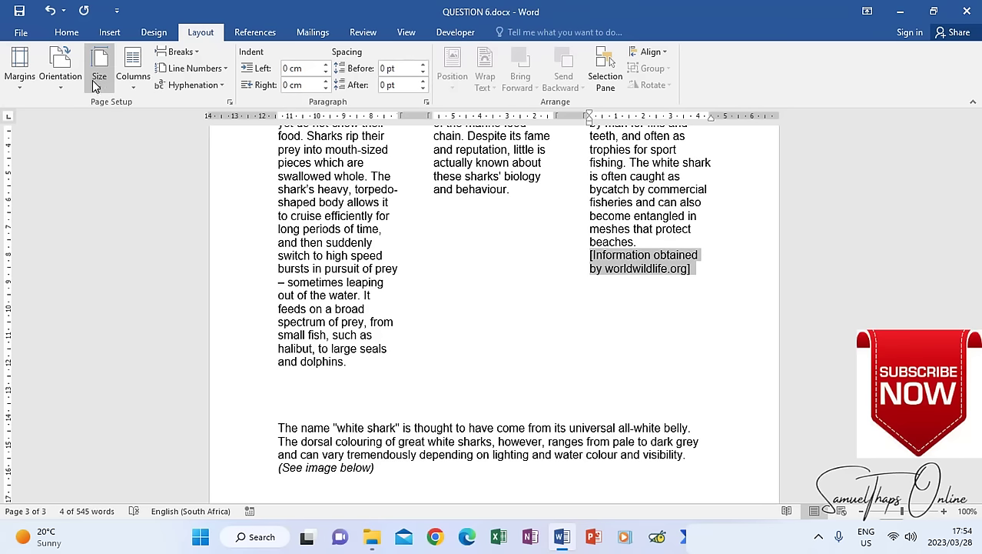
pyautogui.click(66, 33)
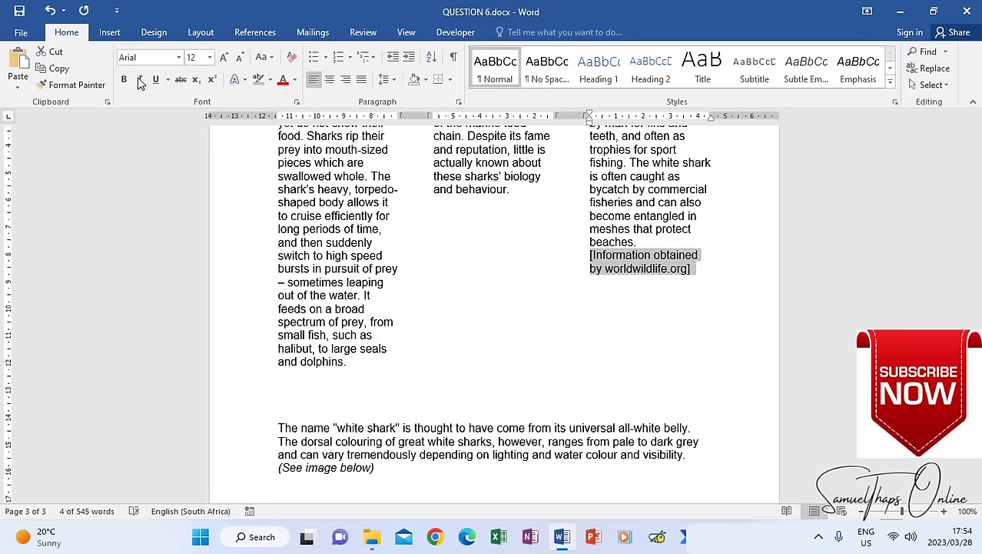
pyautogui.click(143, 79)
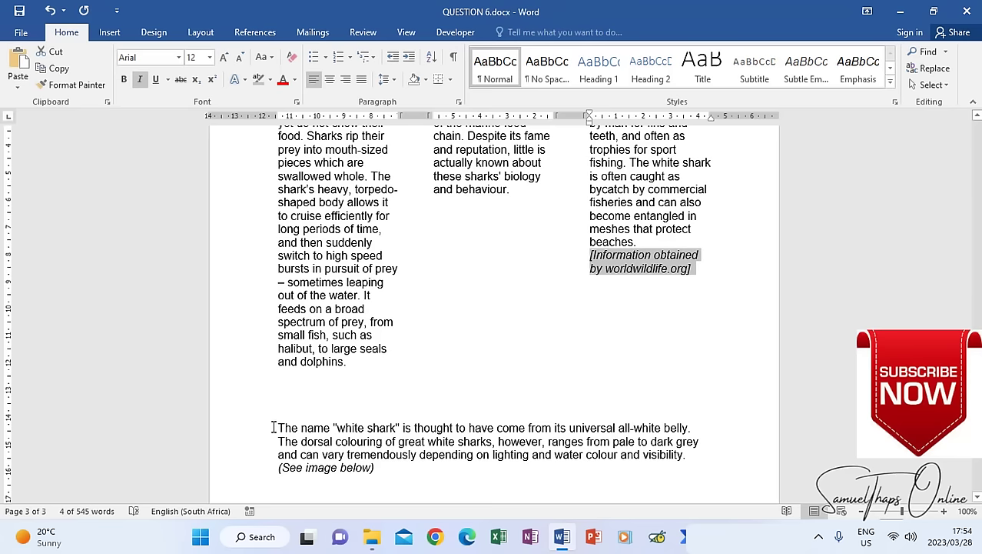
# - Add empty lines after '(See image below)' and turn on Show/Hide ¶ marks
pyautogui.moveTo(275, 428); pyautogui.dragTo(629, 475)
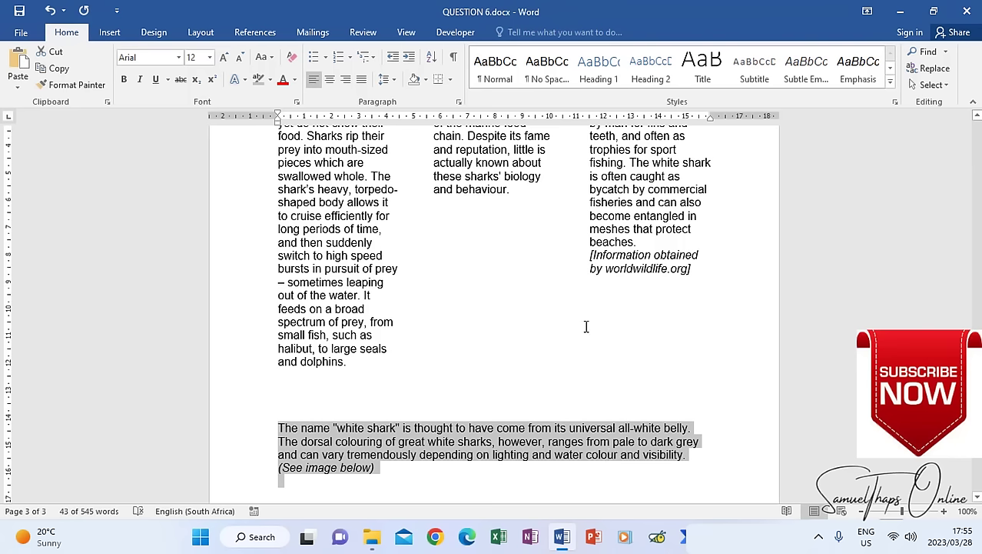
pyautogui.click(338, 386)
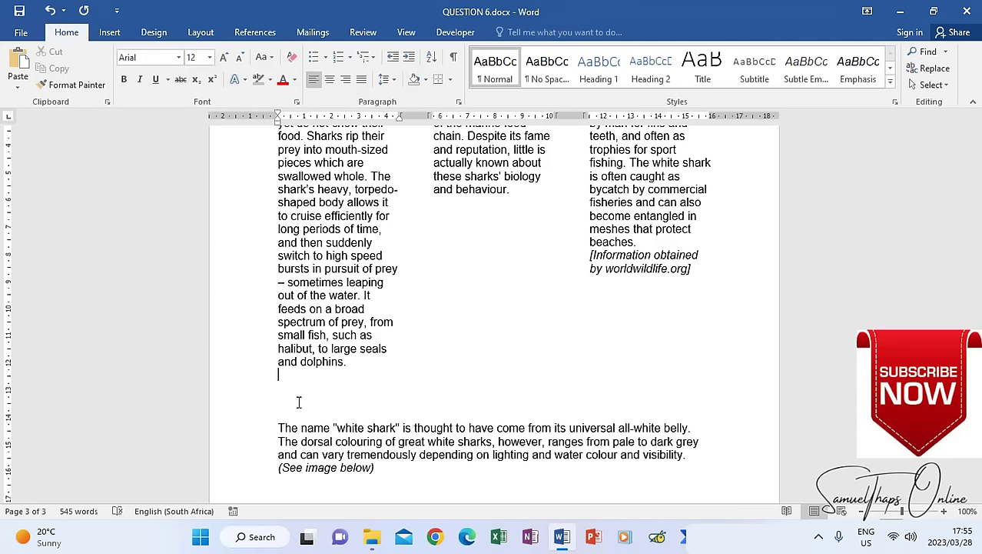
pyautogui.click(278, 428)
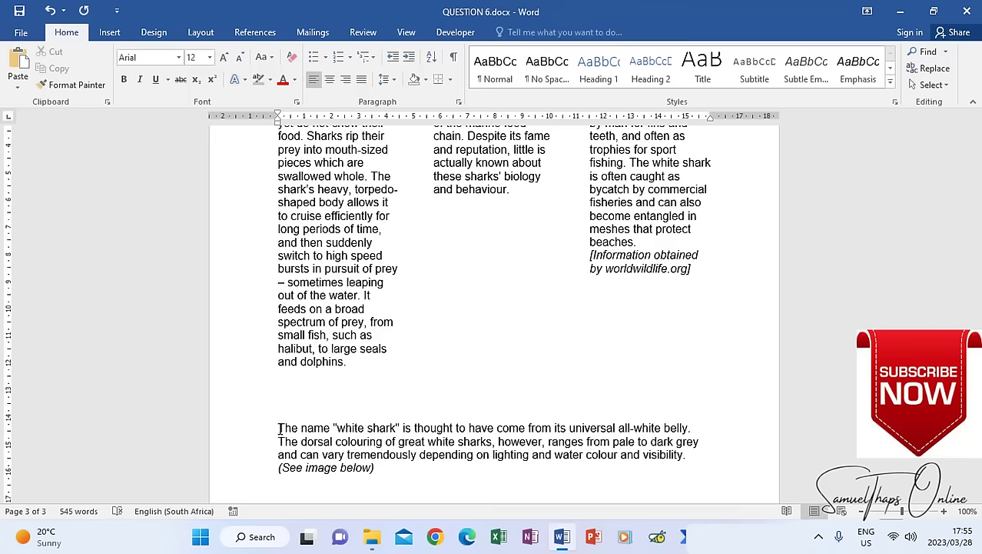
pyautogui.scroll(-3, 351, 465)
pyautogui.click(386, 330)
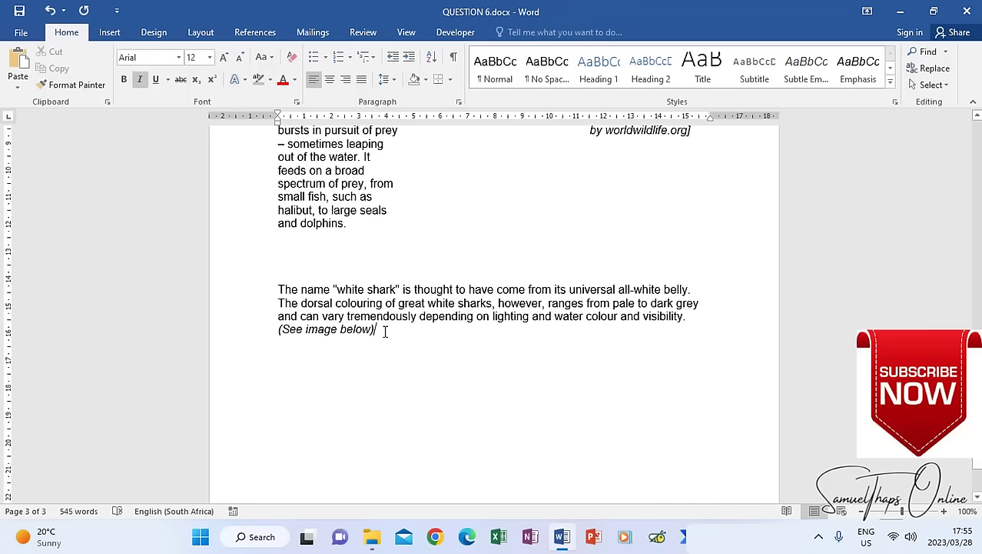
pyautogui.press('Return')
pyautogui.press('Return')
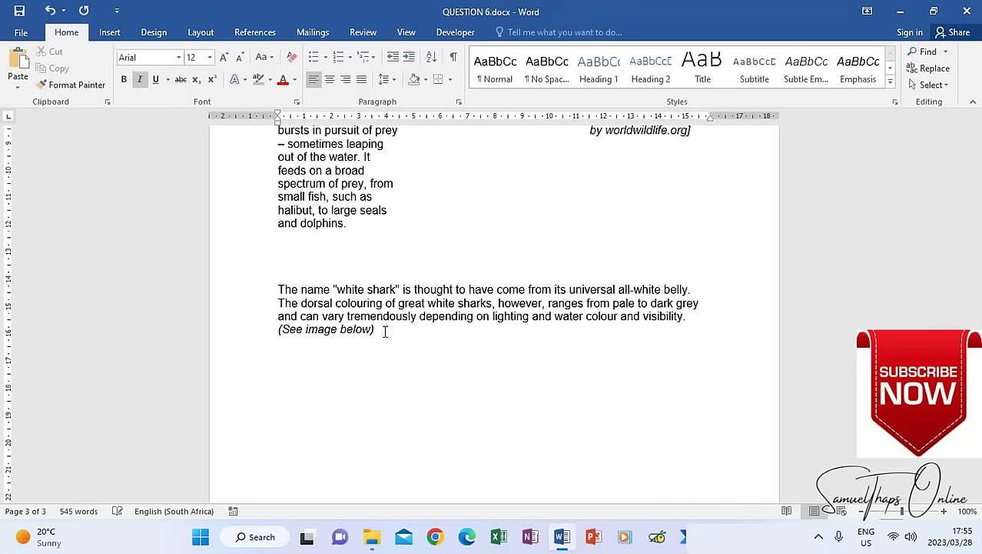
pyautogui.click(454, 58)
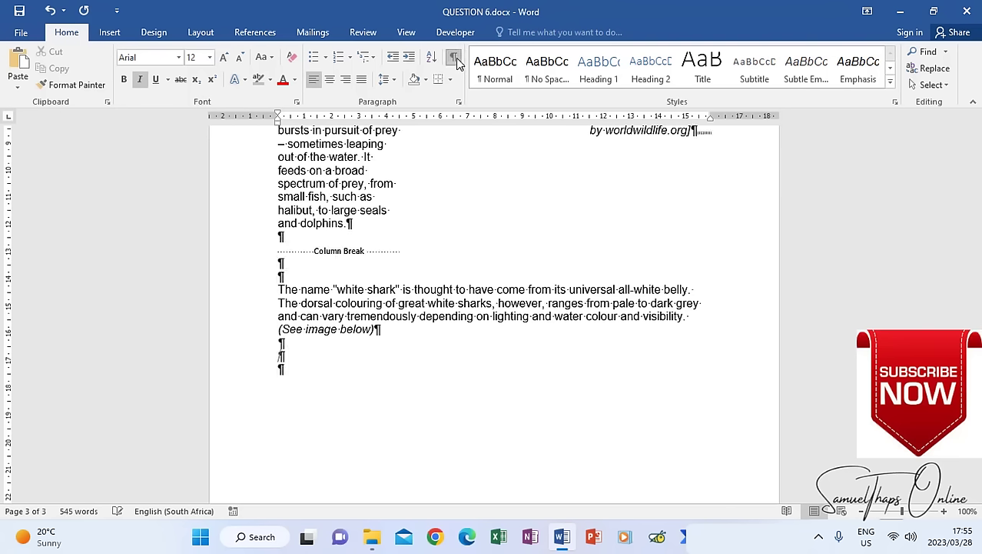
pyautogui.click(289, 371)
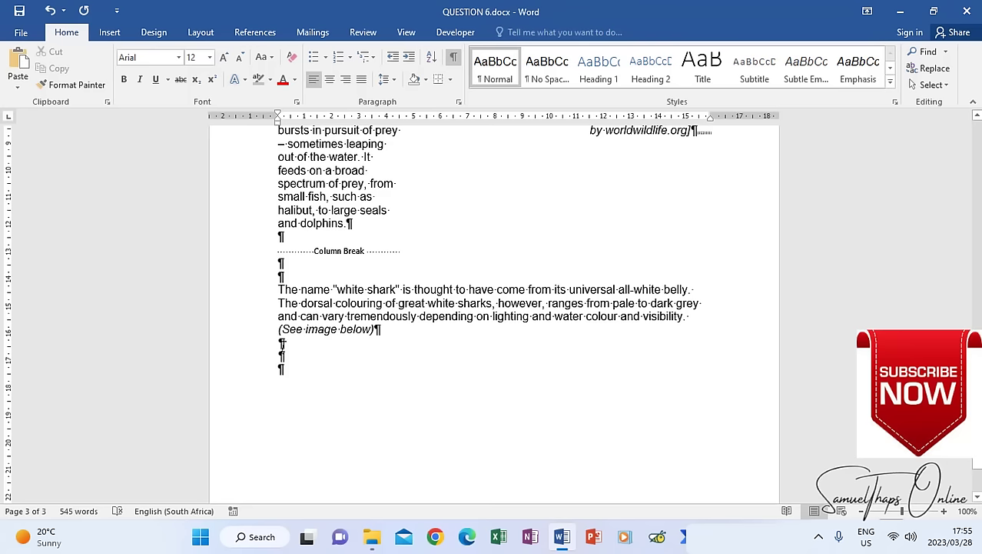
pyautogui.doubleClick(295, 371)
pyautogui.click(285, 371)
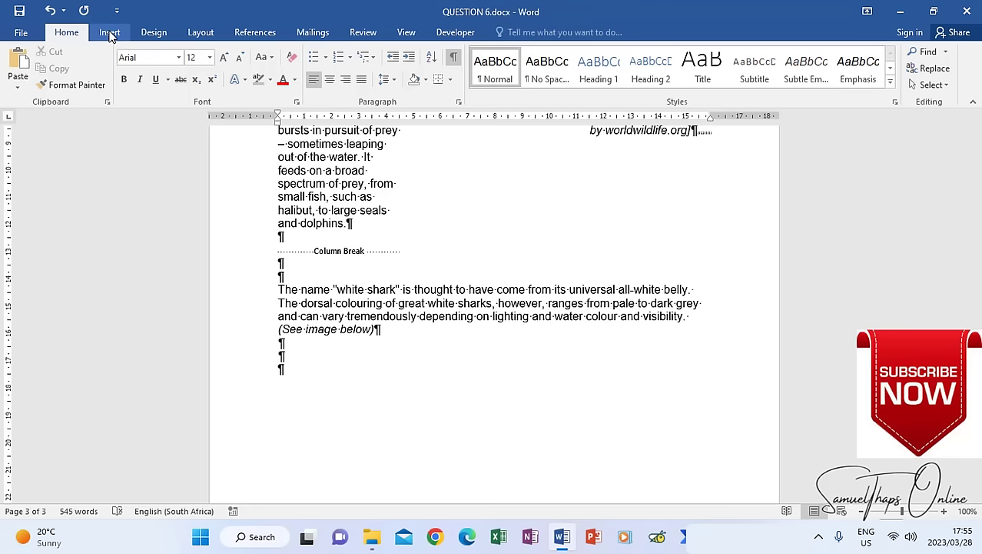
# - Insert SHARK.jpg from the COMPUTER PRACTICE folder below the '(See image below)' line
pyautogui.click(110, 32)
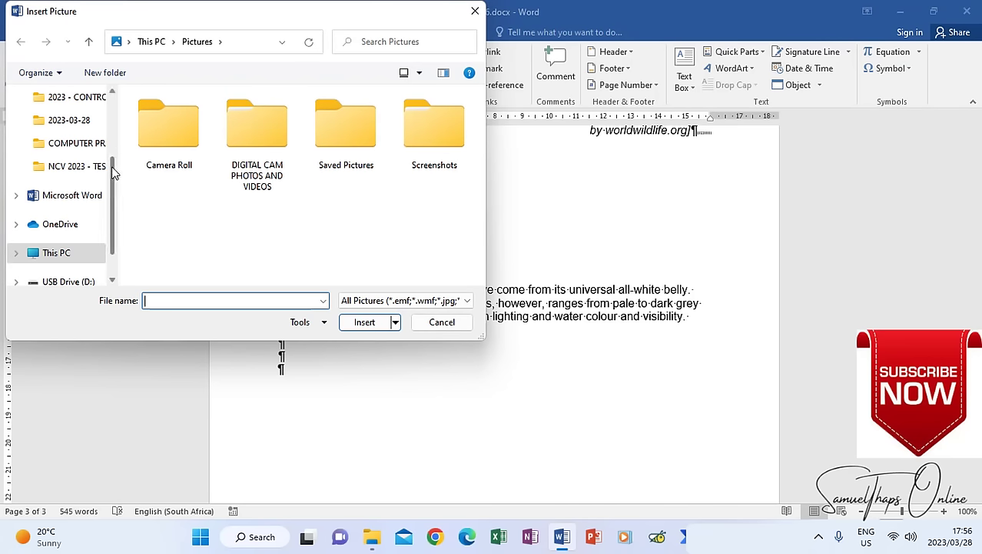
pyautogui.scroll(3, 91, 148)
pyautogui.click(85, 146)
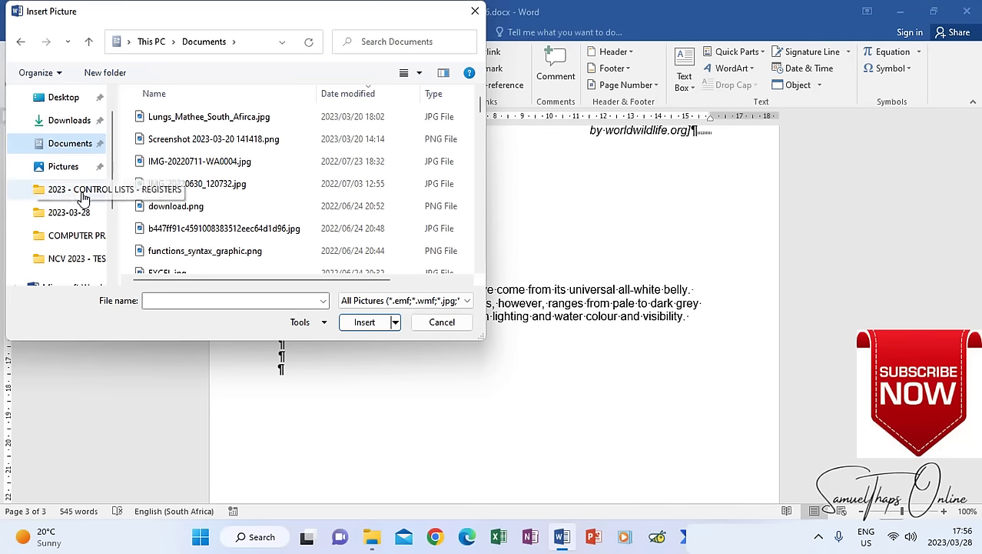
pyautogui.click(77, 234)
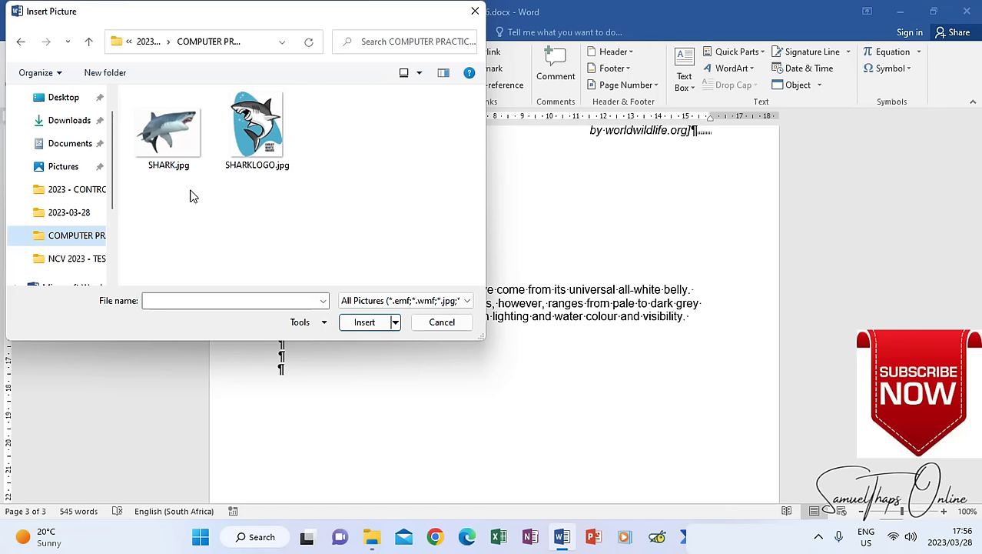
pyautogui.click(180, 162)
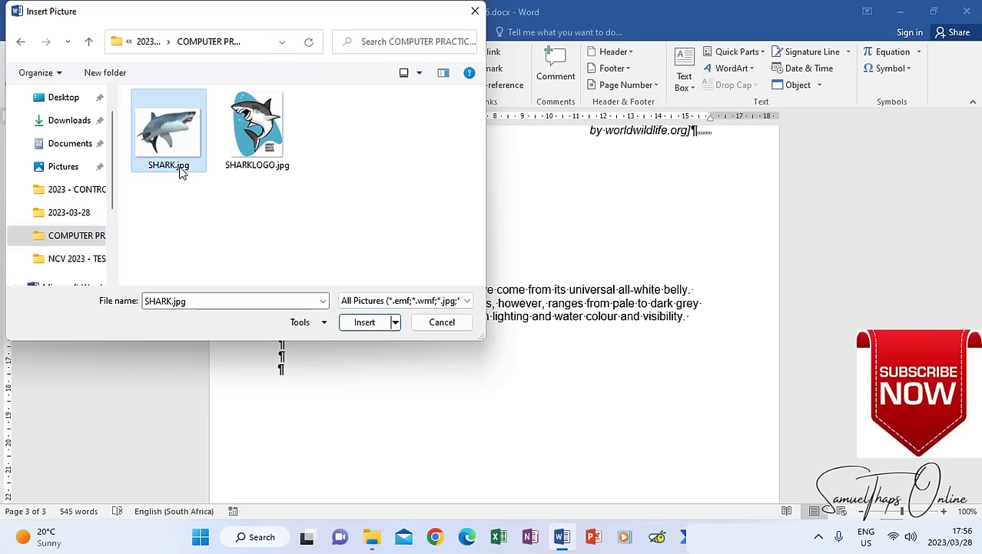
pyautogui.click(365, 323)
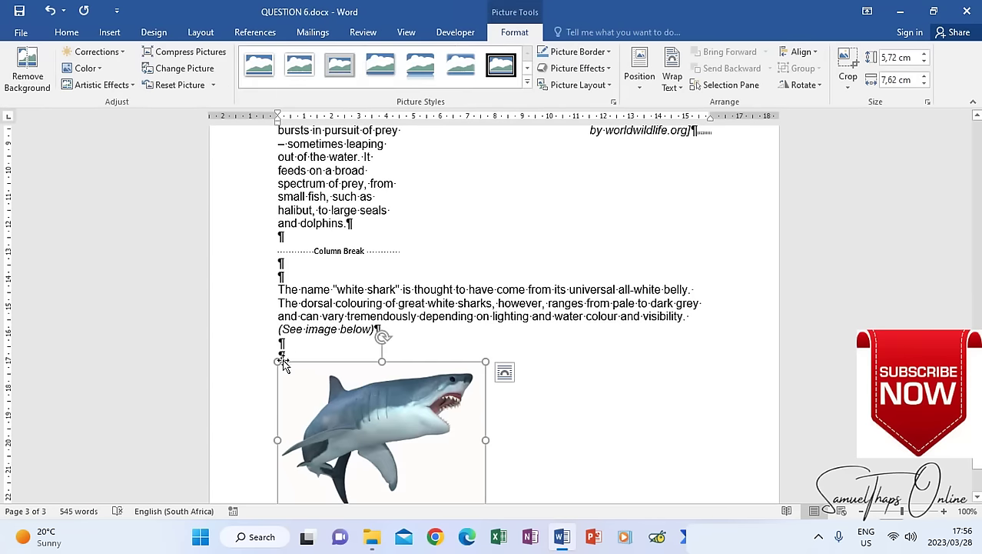
# - Apply the Double Frame, Black picture style to the shark picture, keeping it in its original position
pyautogui.scroll(-3, 407, 412)
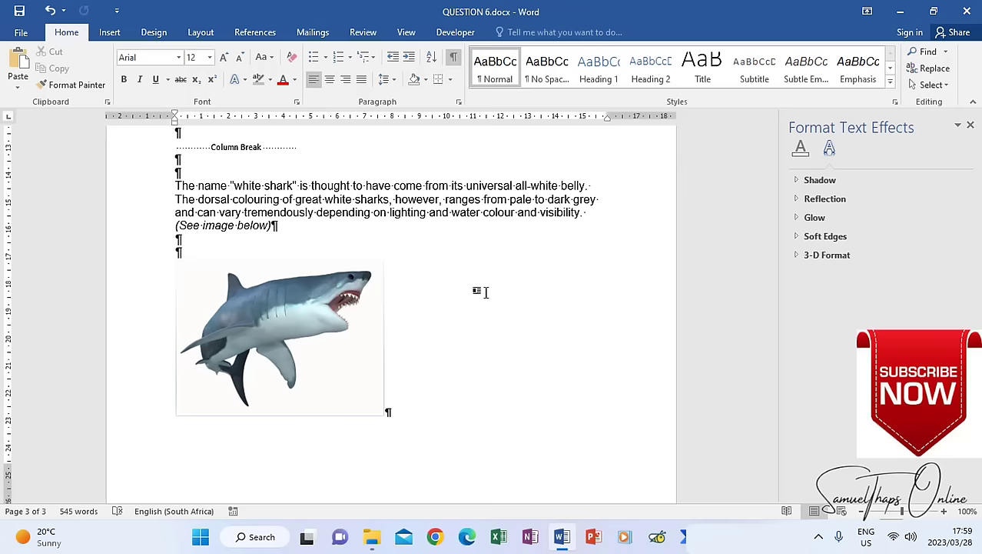
pyautogui.click(301, 326)
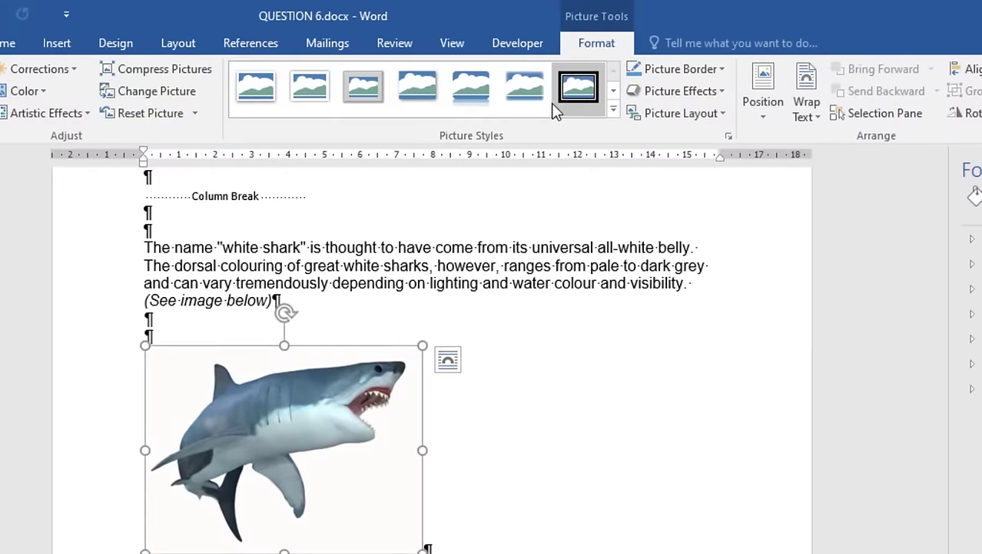
pyautogui.click(487, 75)
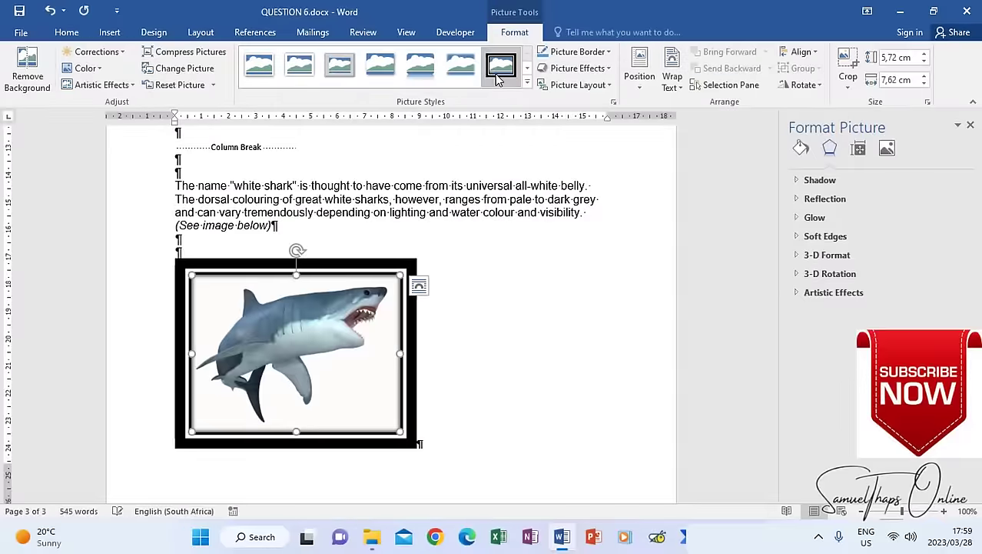
pyautogui.click(497, 79)
pyautogui.click(508, 310)
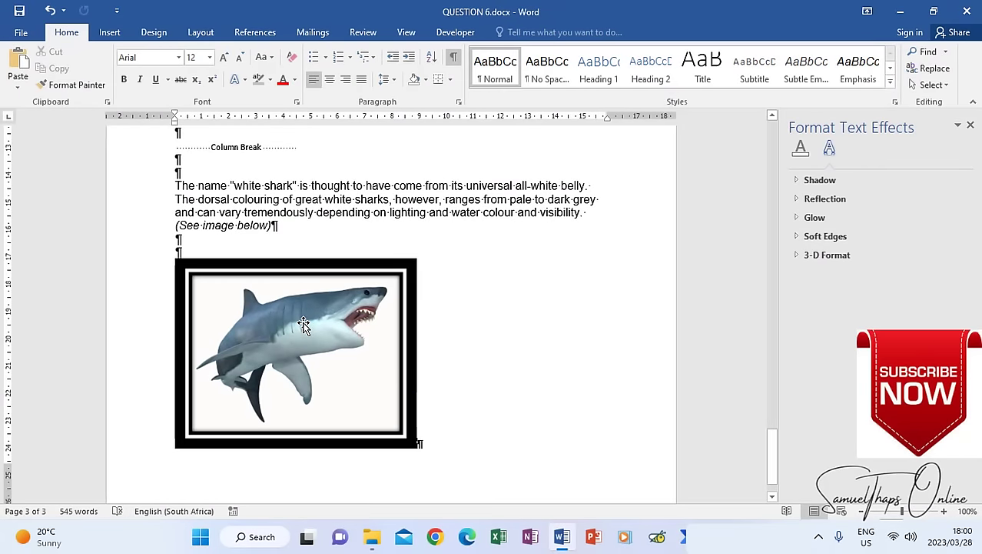
pyautogui.moveTo(304, 324); pyautogui.dragTo(579, 323)
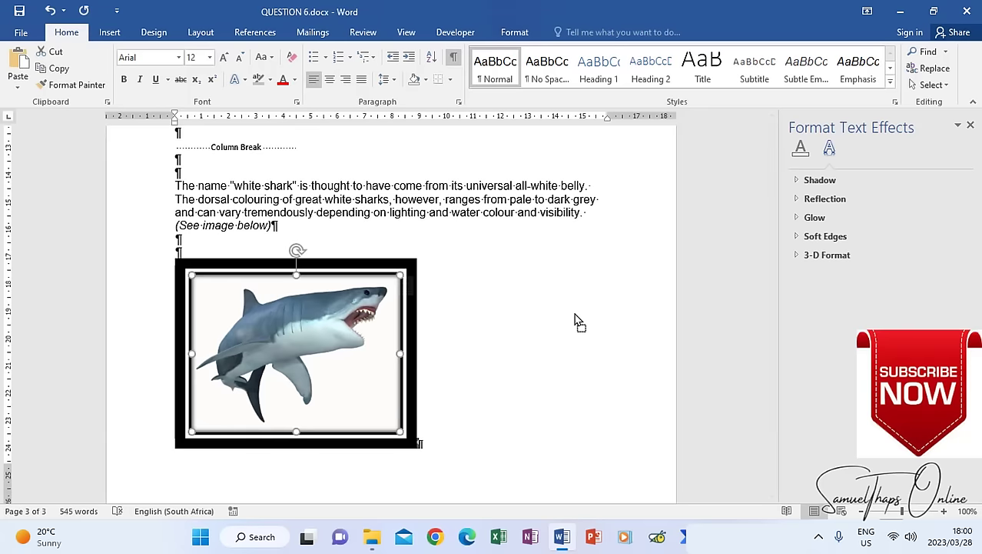
pyautogui.moveTo(362, 324)
pyautogui.mouseDown()
pyautogui.moveTo(517, 314)
pyautogui.moveTo(356, 316)
pyautogui.mouseUp()
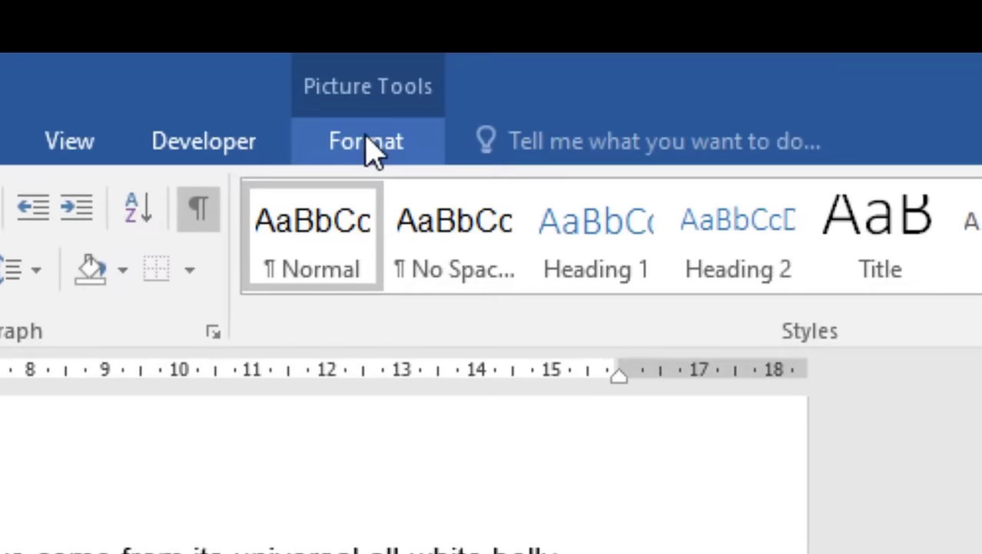
# - Set Square text wrapping on the shark picture and drag it toward the page centre
pyautogui.click(512, 33)
pyautogui.click(785, 276)
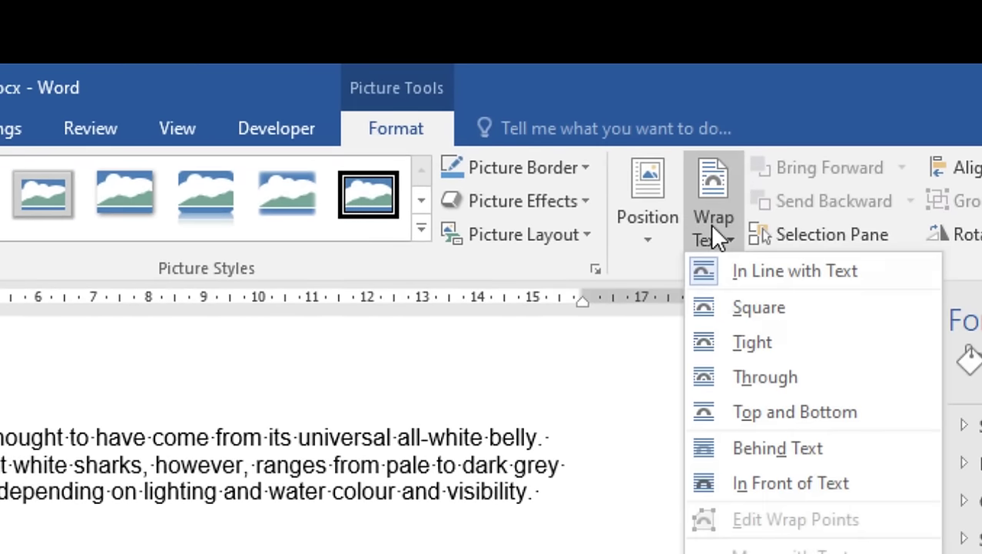
pyautogui.click(725, 309)
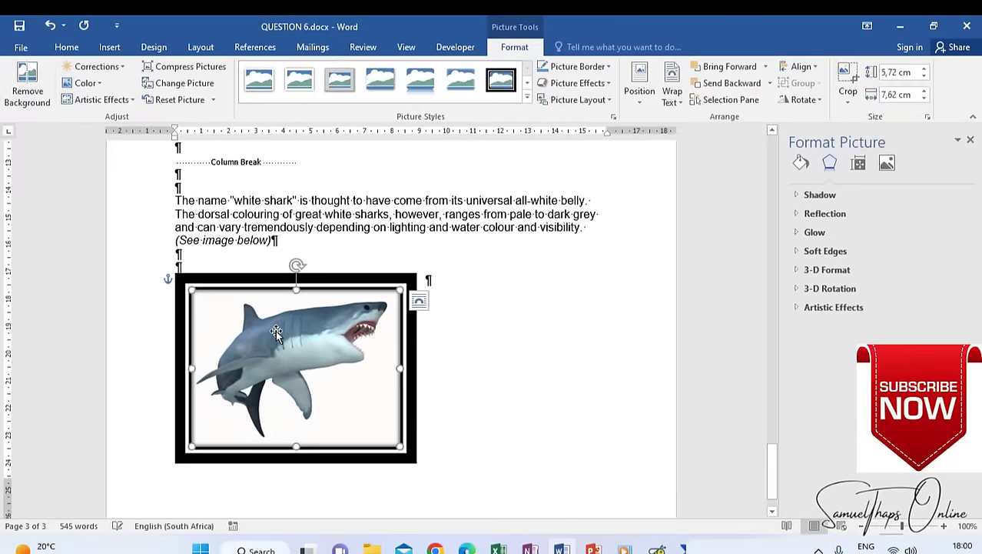
pyautogui.moveTo(295, 331); pyautogui.dragTo(378, 450)
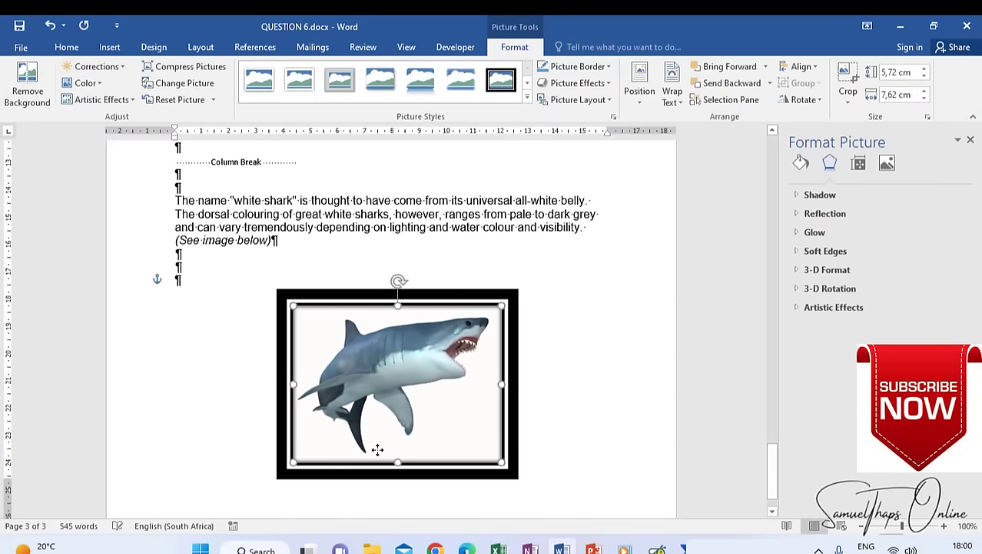
pyautogui.click(553, 409)
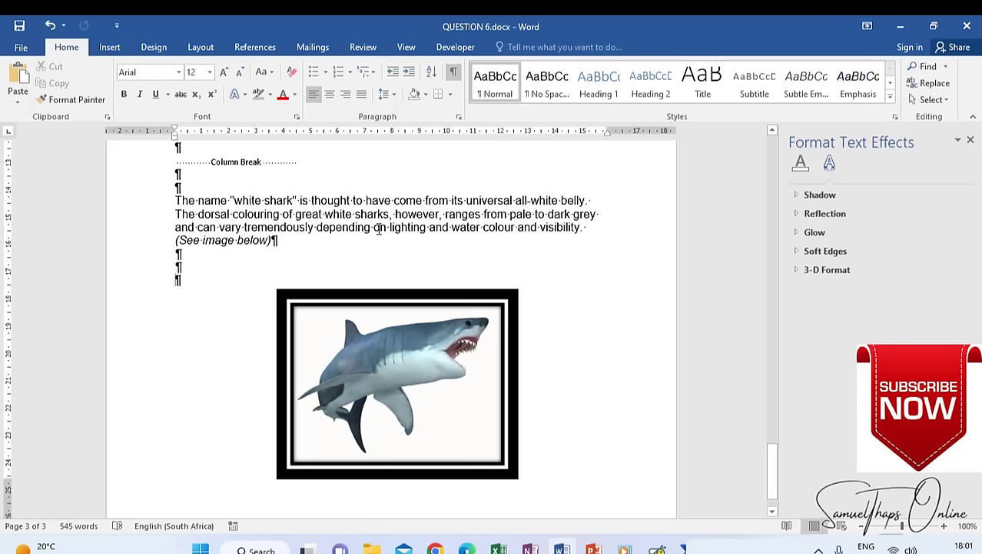
# - Open the page footer for editing, then nudge the shark picture slightly up the page
pyautogui.click(313, 244)
pyautogui.scroll(-2, 314, 250)
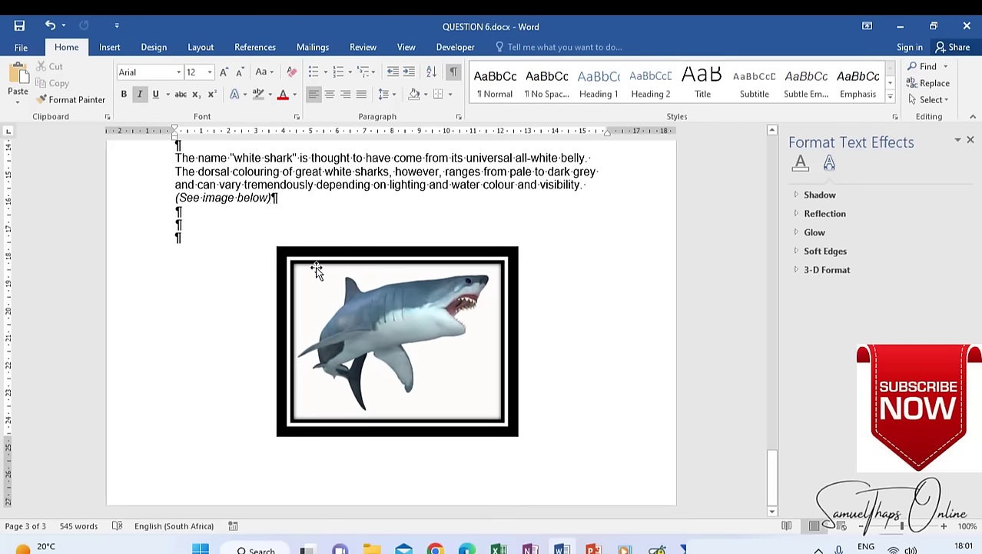
pyautogui.click(264, 459)
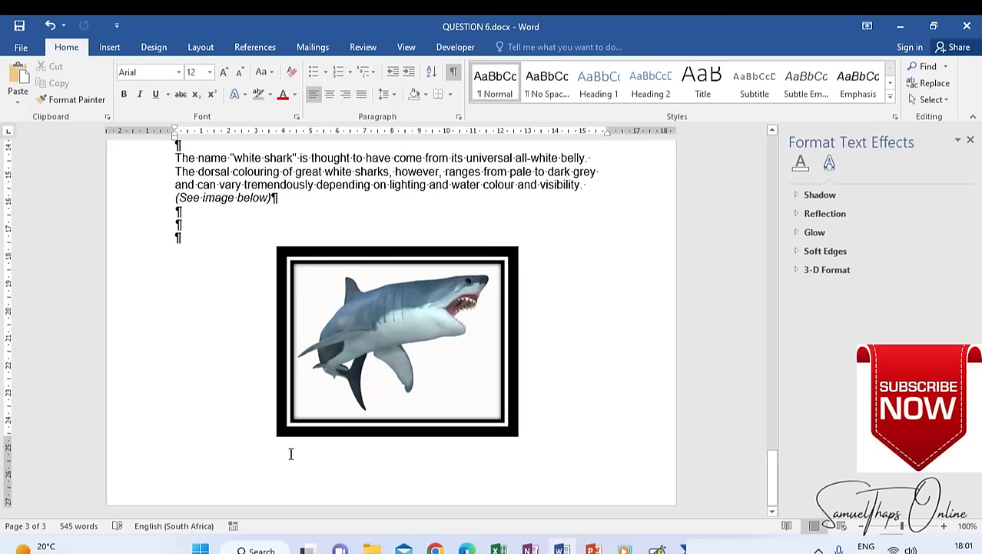
pyautogui.doubleClick(290, 454)
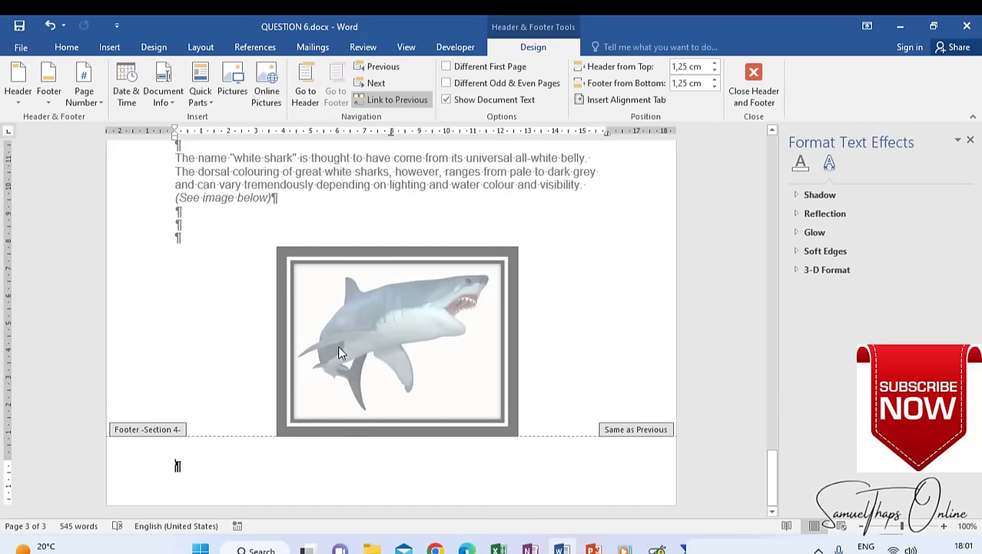
pyautogui.click(753, 85)
pyautogui.moveTo(346, 428); pyautogui.dragTo(340, 391)
# - Add empty paragraphs after the last line below the shark picture until page 4 begins
pyautogui.click(307, 428)
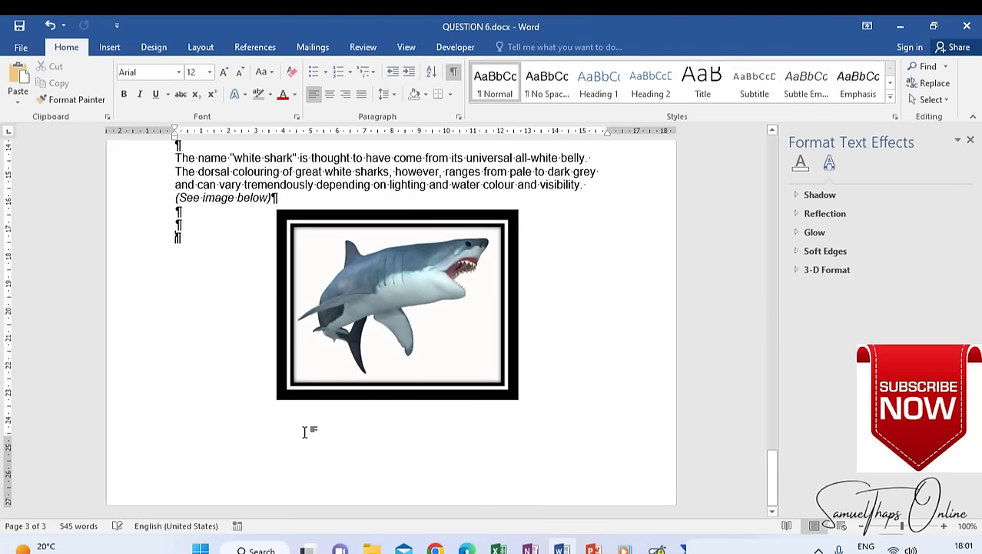
pyautogui.click(217, 401)
pyautogui.press('Return')
pyautogui.press('Return')
pyautogui.press('Return')
pyautogui.press('Return')
pyautogui.press('Return')
pyautogui.press('Return')
pyautogui.press('Return')
pyautogui.press('Return')
pyautogui.press('Return')
pyautogui.press('Return')
pyautogui.press('Return')
pyautogui.press('Return')
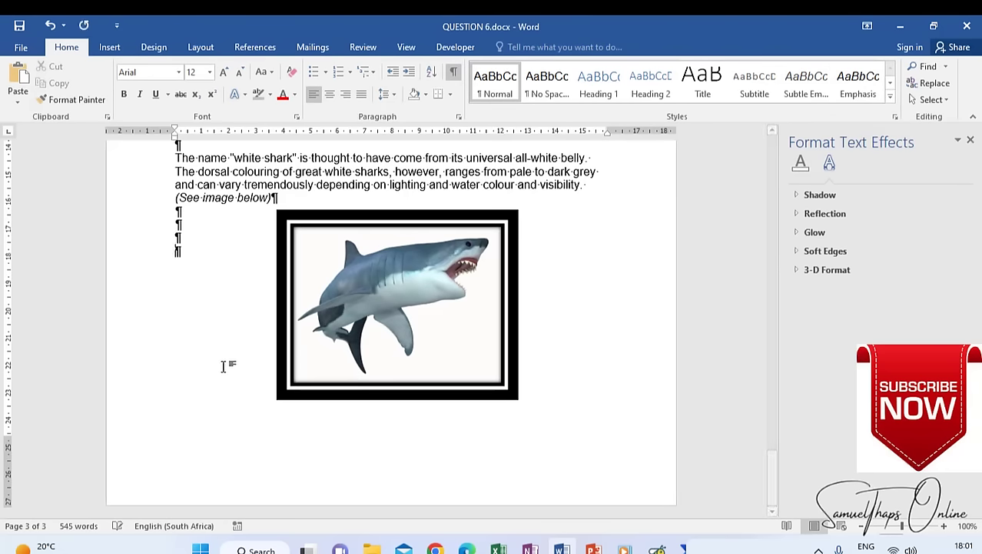
pyautogui.press('Return')
pyautogui.press('Return')
pyautogui.press('Return')
pyautogui.press('Return')
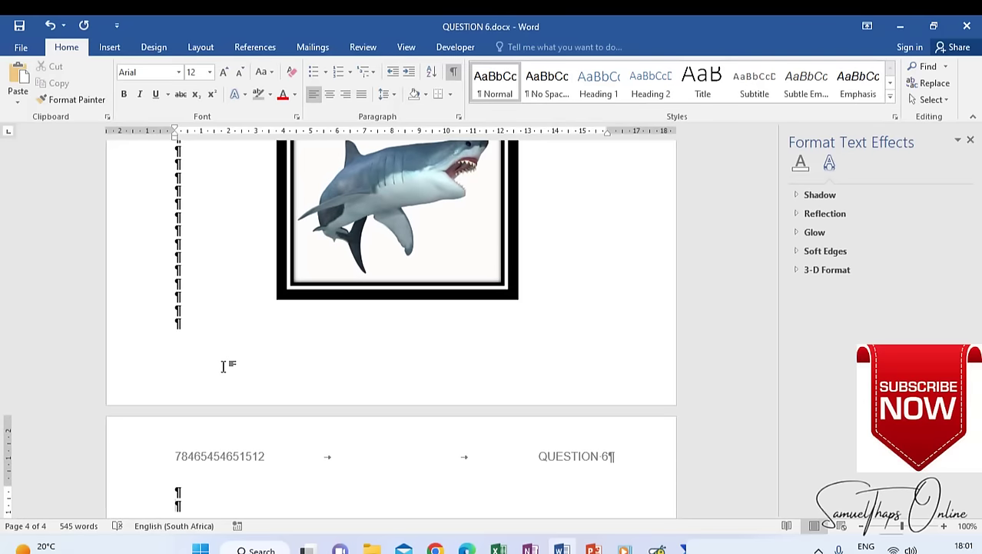
pyautogui.scroll(-3, 224, 366)
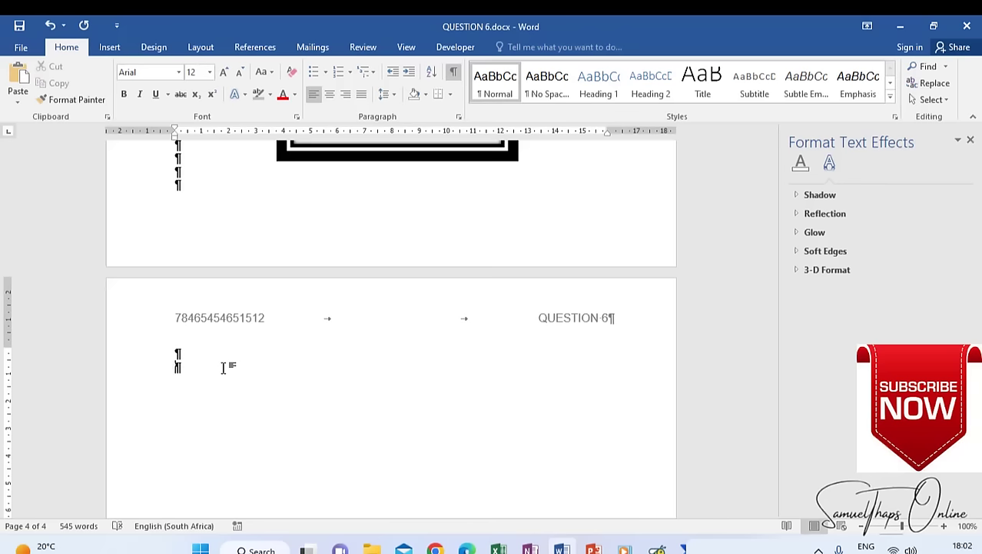
# - Type the heading 'Why should we protect sharks?' and a three-item numbered list of shark points
pyautogui.write('Why should we protect sharks?')
pyautogui.press('Return')
pyautogui.press('Return')
pyautogui.write('1.')
pyautogui.press('Tab')
pyautogui.write('Sharks play a critical role in t')
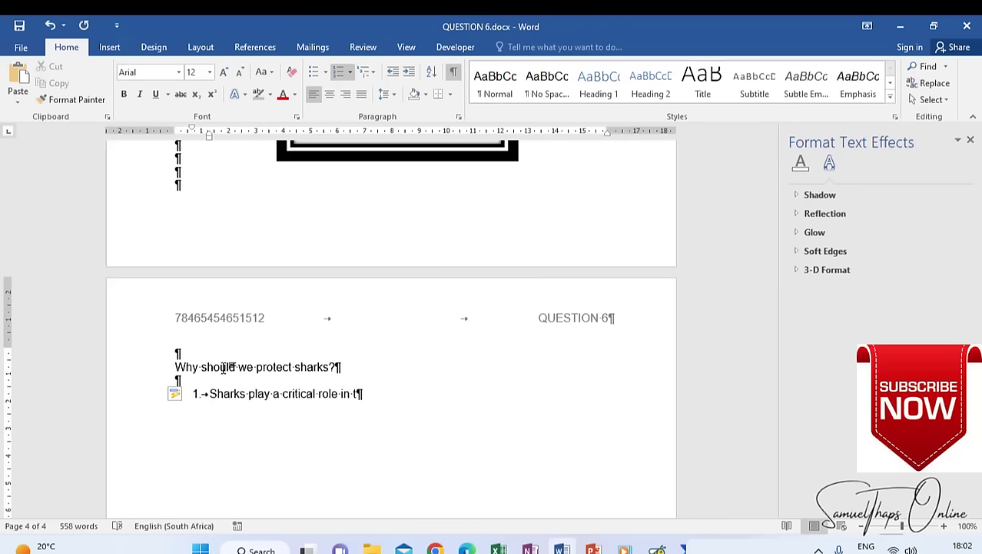
pyautogui.write("he ocean's ecosystem. They regulate the natural balance.")
pyautogui.press('Return')
pyautogui.write('Sharks are being killed at an alarming rate up to 273 million worldwide per year.')
pyautogui.press('Return')
pyautogui.write('Sharks keep our oceans healthy and productive.')
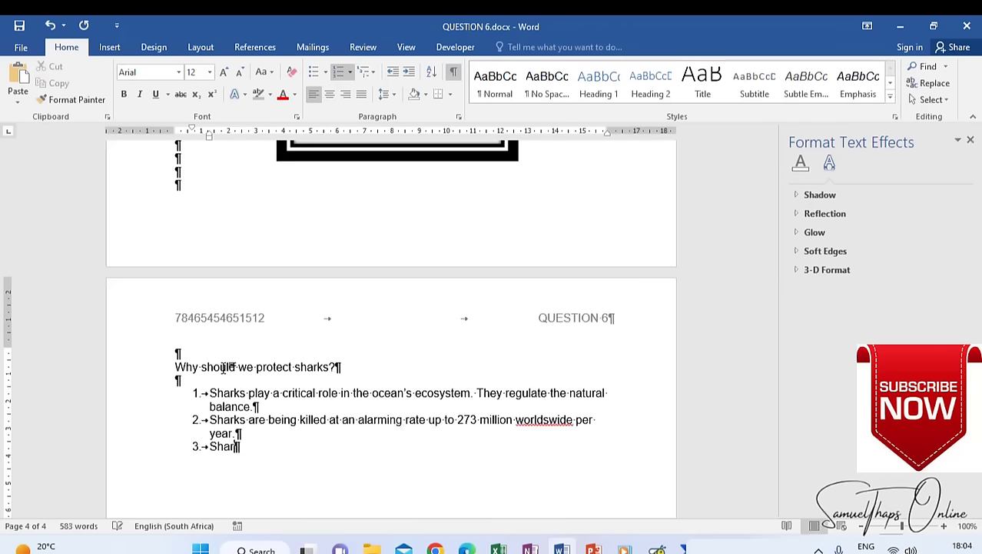
pyautogui.press('Return')
pyautogui.press('Return')
# - Insert a two-column table with MYTH and FACT as the header cells
pyautogui.click(109, 47)
pyautogui.click(96, 84)
pyautogui.write('MYTH')
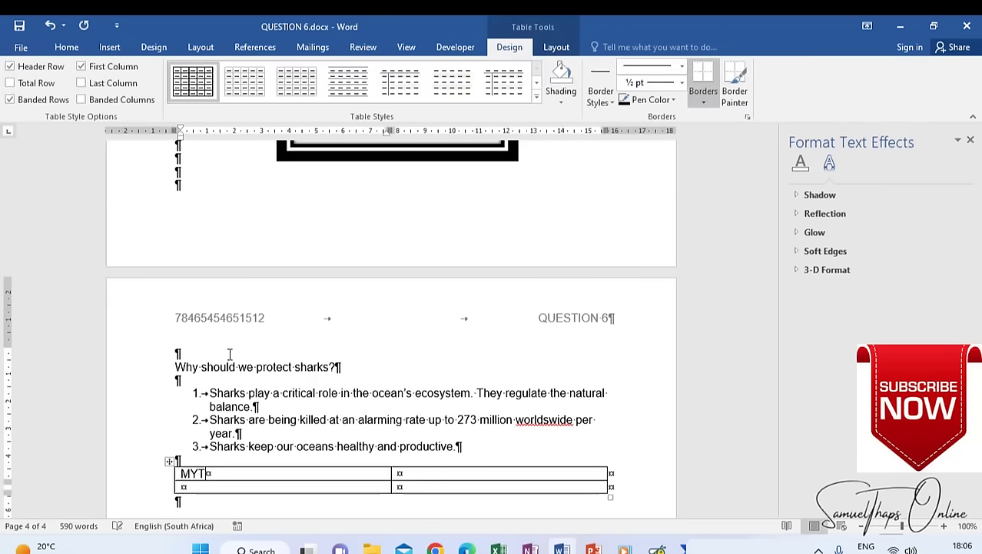
pyautogui.press('Tab')
pyautogui.write('FACT')
# - Fill the table with three shark myths and their matching facts, ending with 'The greatest predator to sharks is humans'
pyautogui.press('Tab')
pyautogui.write('Sharks are hungry man eaters Sharks are all the same')
pyautogui.press('Return')
pyautogui.write('Sharks have no predators')
pyautogui.press('Tab')
pyautogui.write('Sharks do not hunt humans, most attacks are mistakes.')
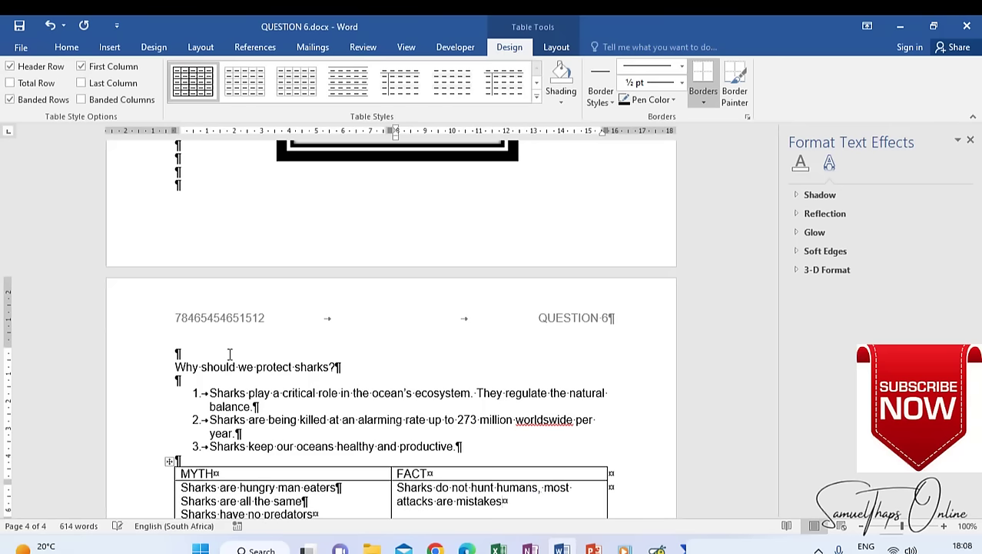
pyautogui.press('Return')
pyautogui.write('Sharks are diverse with over 400 different species')
pyautogui.press('Return')
pyautogui.write('The greatest predator to sharks is humans')
pyautogui.press('Down')
# - Below the table add 'Protect the marine life', 'Together we can save the...' and 'Great white king of sharks.'
pyautogui.press('Return')
pyautogui.press('Return')
pyautogui.write('Protect the marine life')
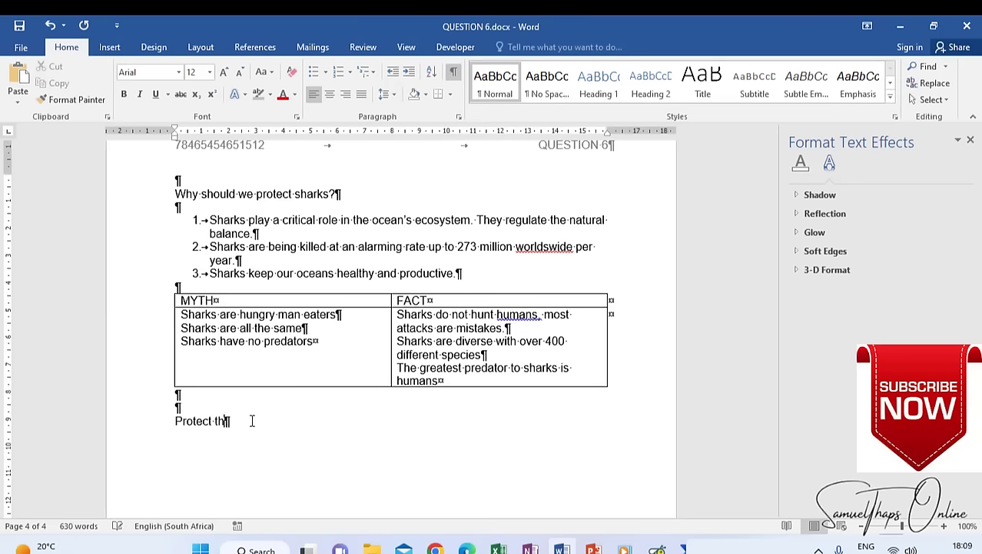
pyautogui.press('Return')
pyautogui.press('Return')
pyautogui.write('Together we can save the...')
pyautogui.press('Return')
pyautogui.press('Return')
pyautogui.write('Great white king of sharks.')
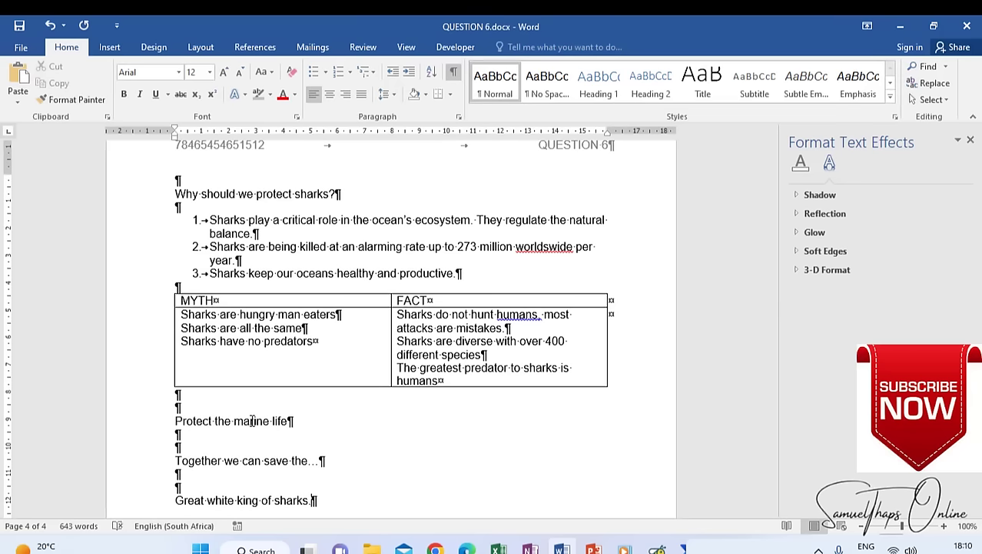
pyautogui.press('Return')
pyautogui.press('Return')
pyautogui.press('Return')
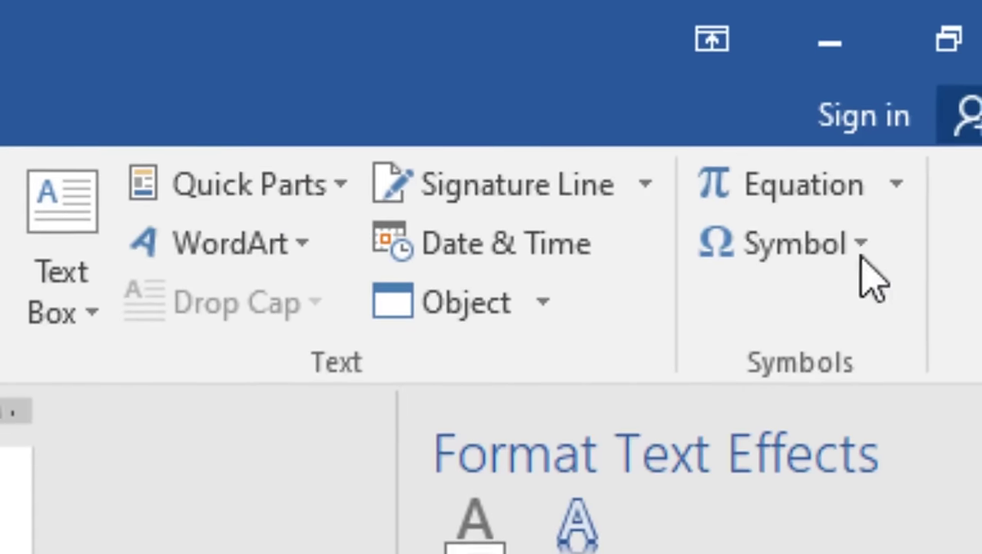
# - Insert the Wingdings computer symbol (character code 58) from More Symbols on the last line
pyautogui.click(861, 244)
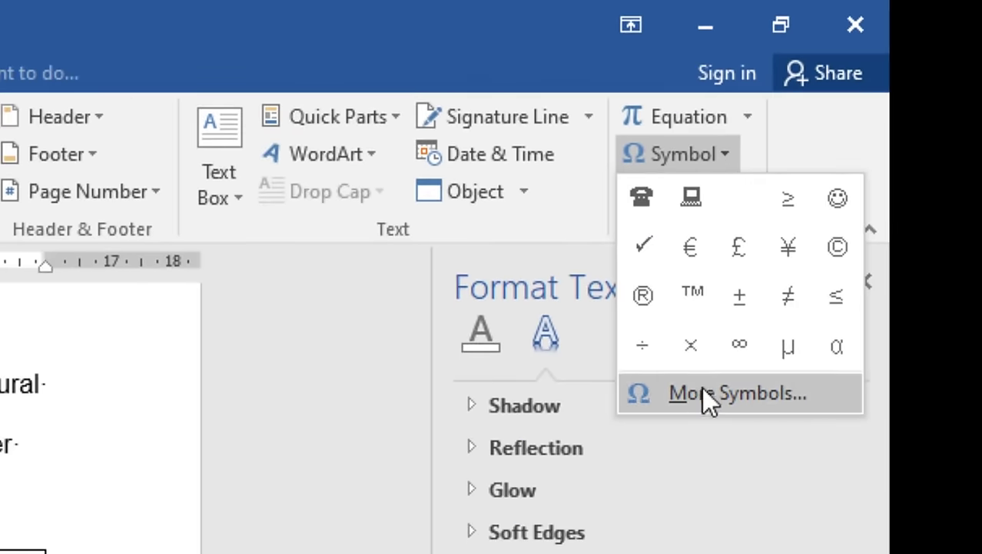
pyautogui.click(706, 399)
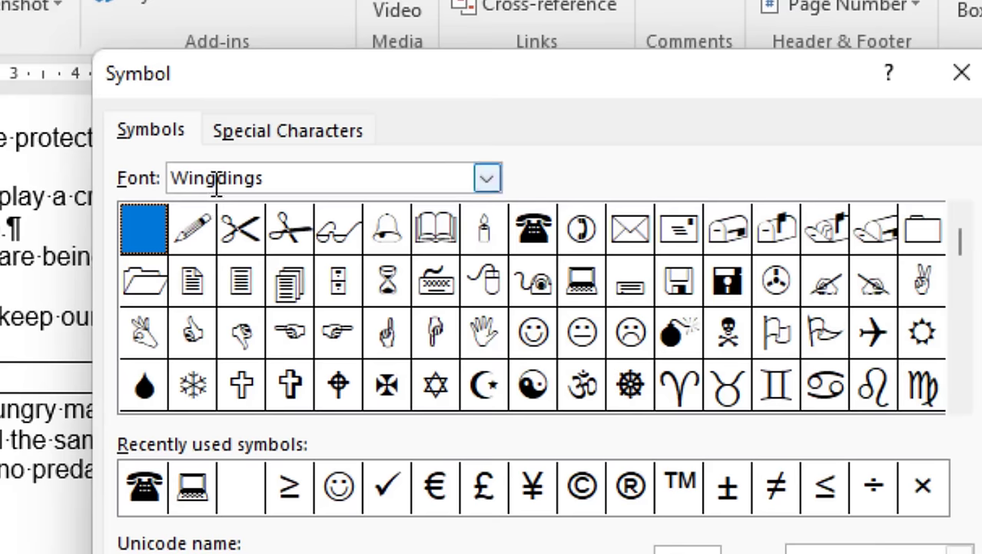
pyautogui.click(485, 180)
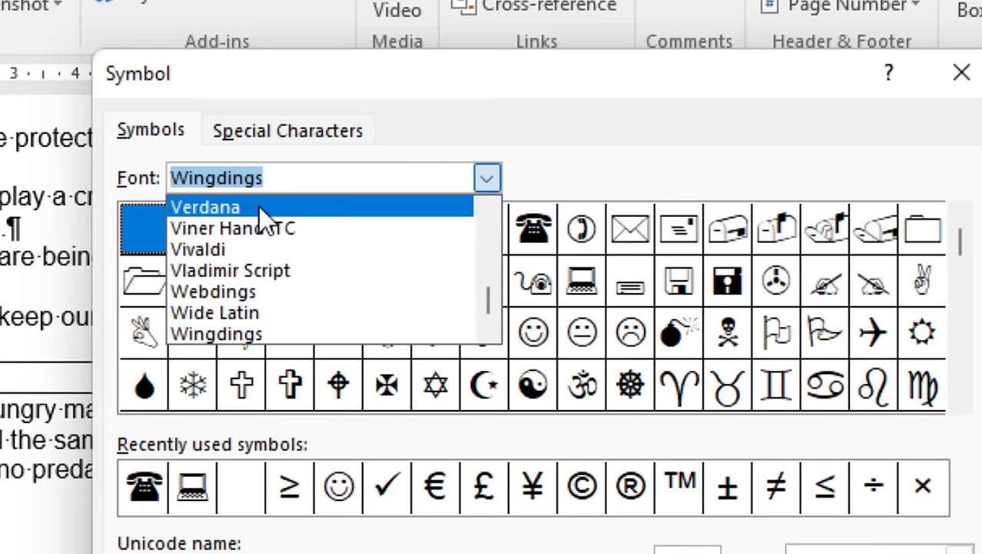
pyautogui.scroll(15, 345, 274)
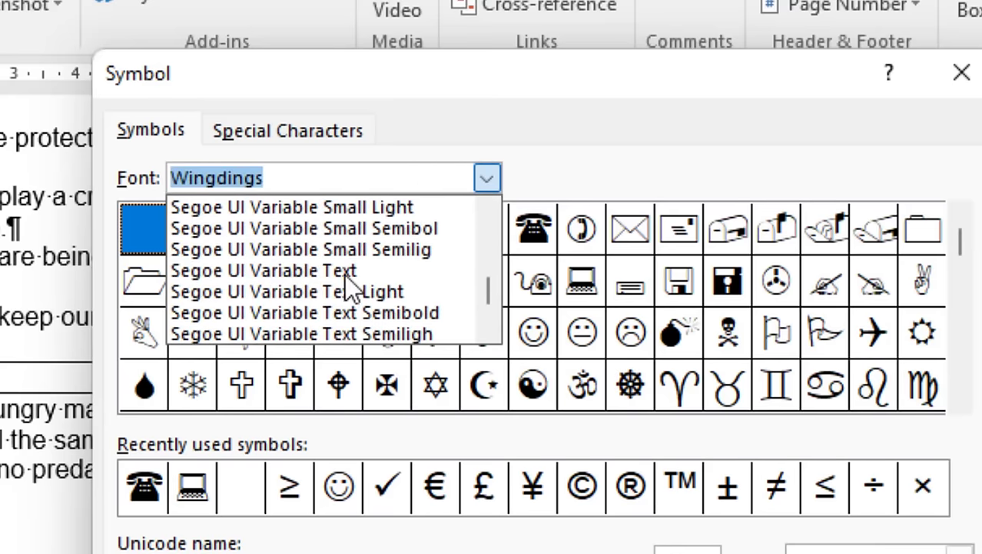
pyautogui.click(311, 246)
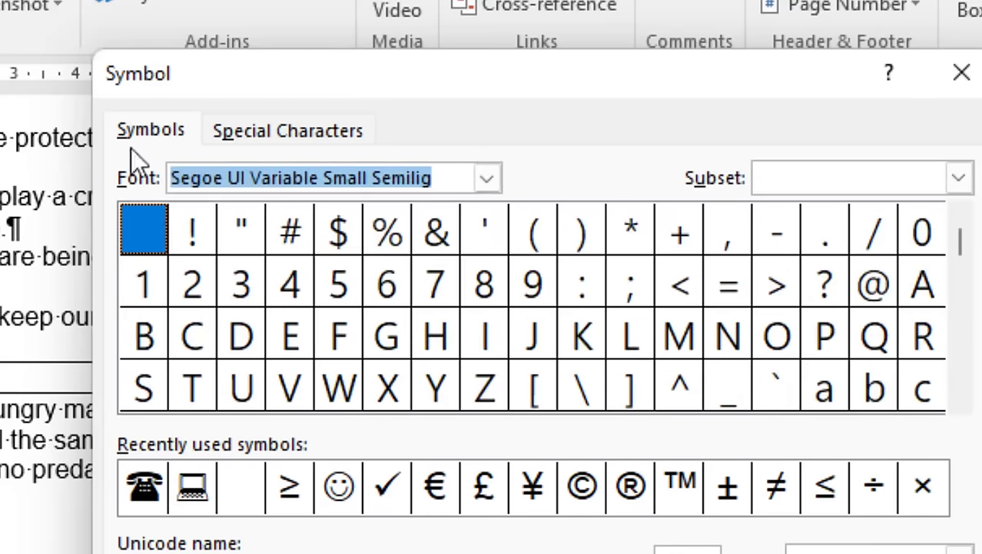
pyautogui.click(500, 182)
pyautogui.scroll(-15, 406, 308)
pyautogui.scroll(-2, 403, 318)
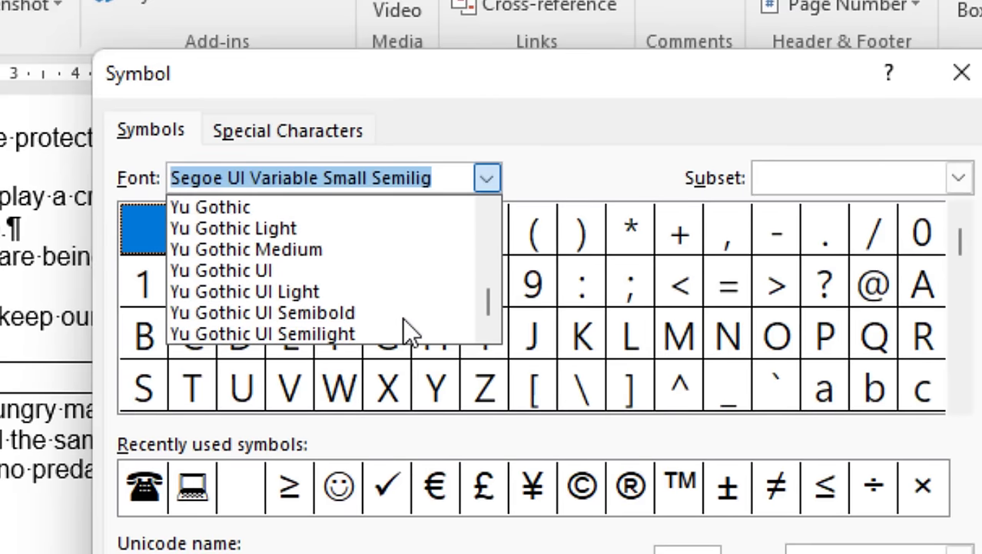
pyautogui.scroll(2, 403, 323)
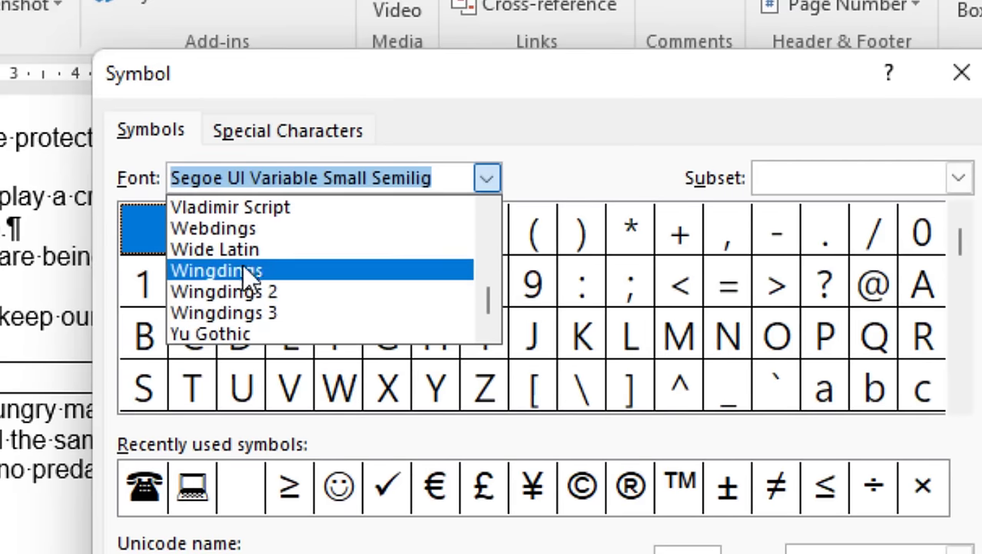
pyautogui.click(260, 270)
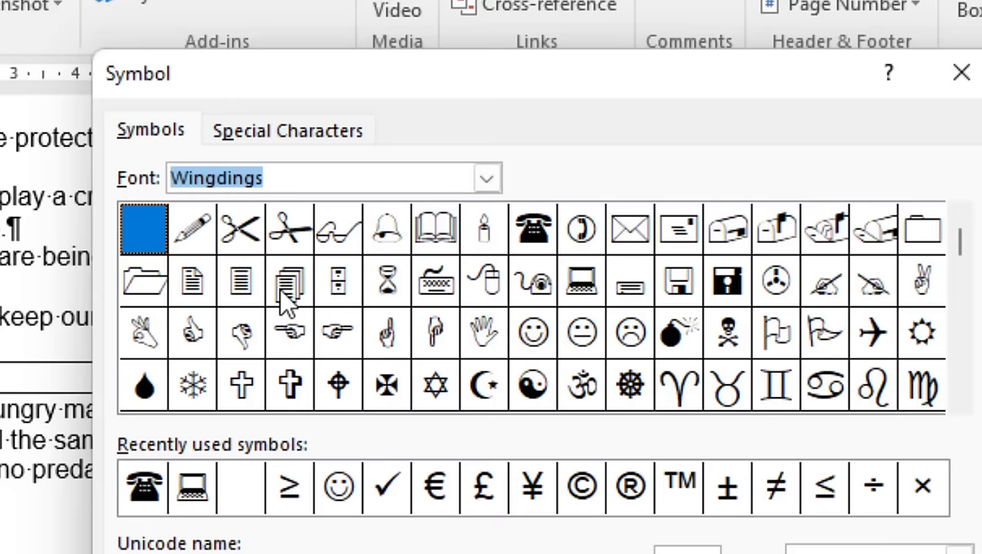
pyautogui.click(590, 291)
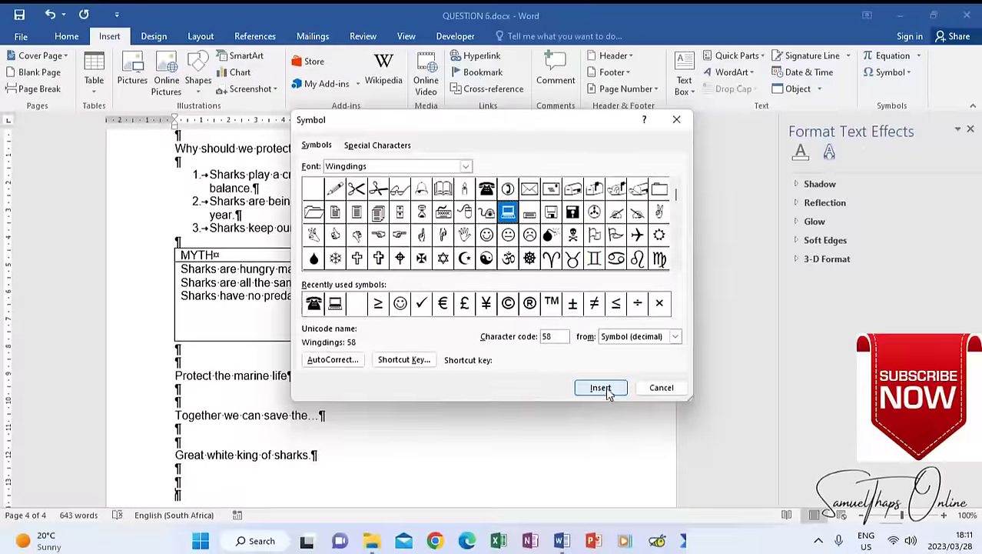
pyautogui.click(602, 388)
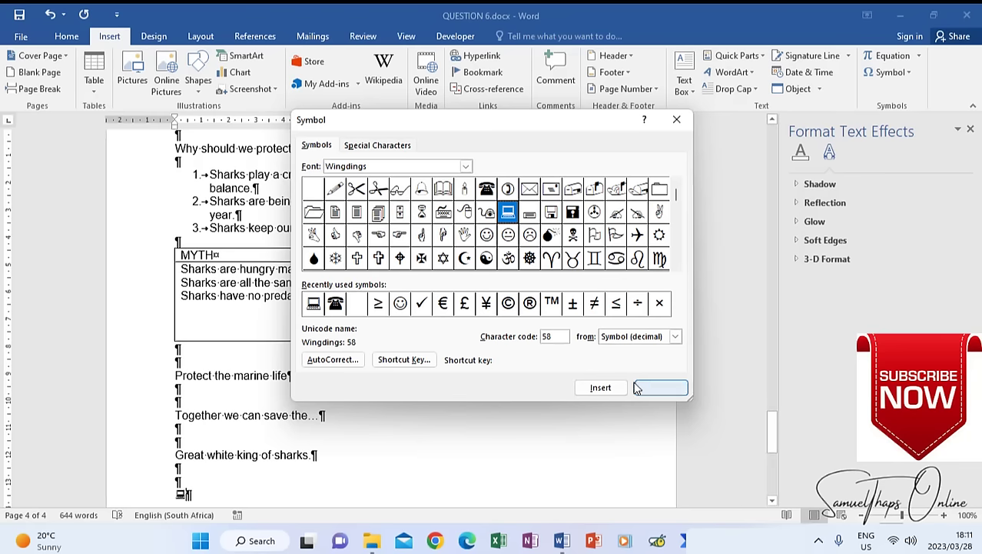
pyautogui.click(661, 386)
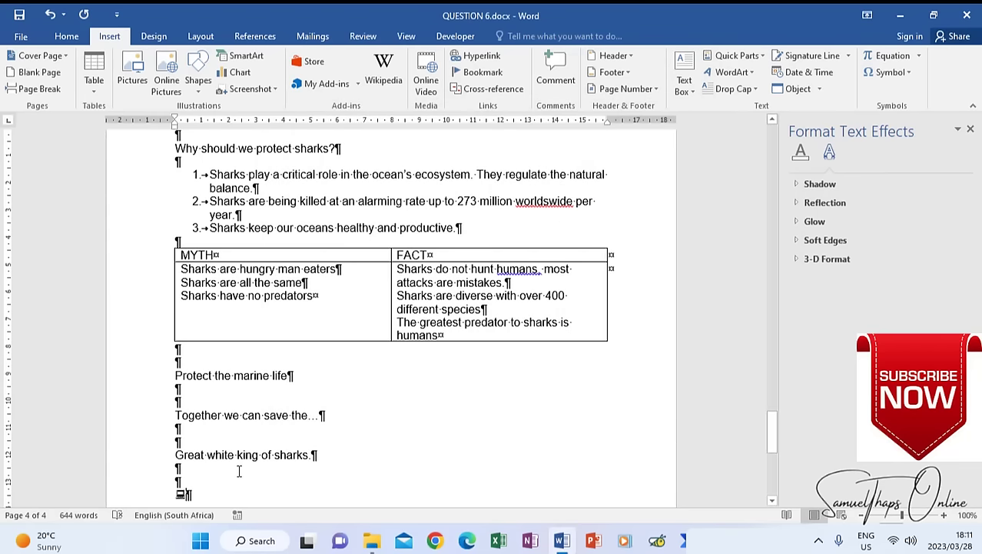
pyautogui.write('www')
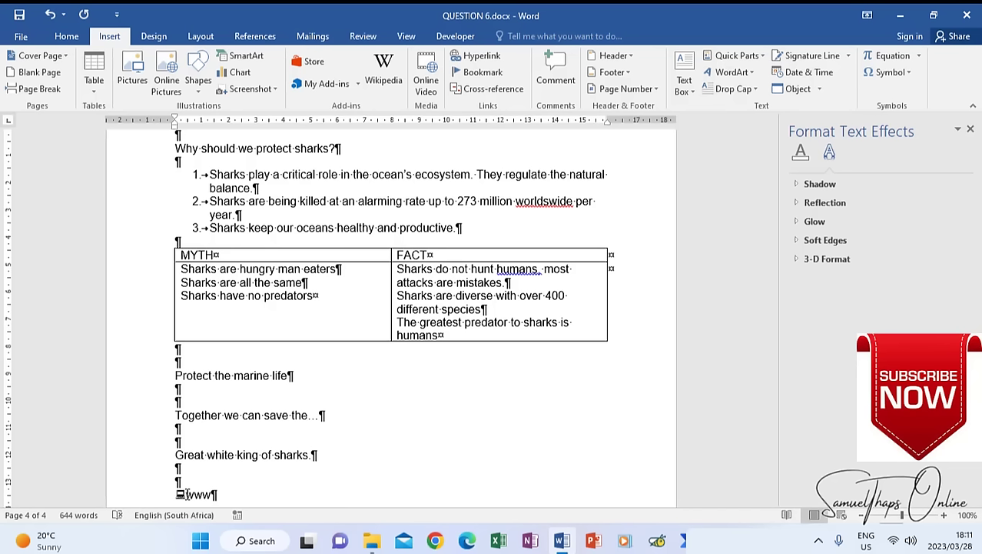
pyautogui.write('.helpgreatwhite.')
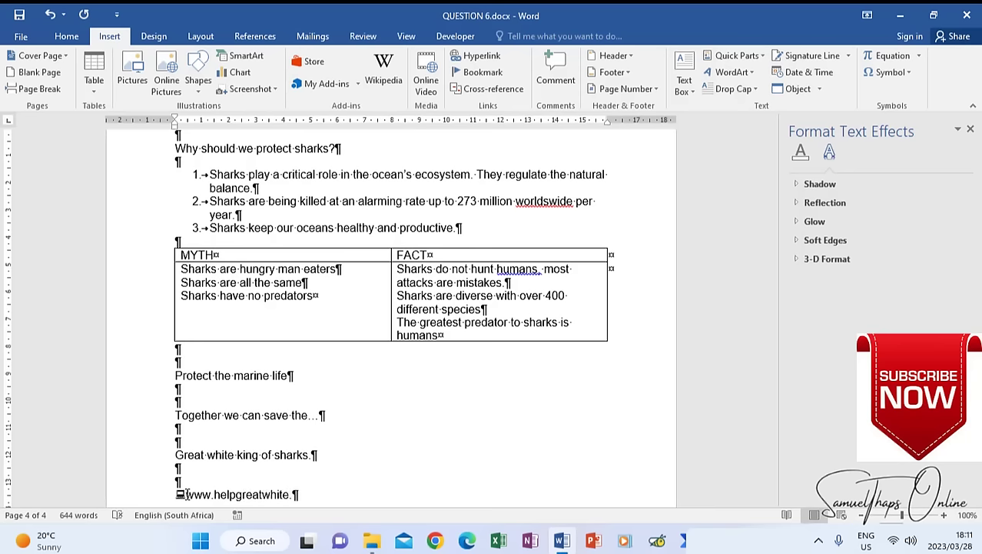
pyautogui.write('or')
pyautogui.write('g')
pyautogui.press('Return')
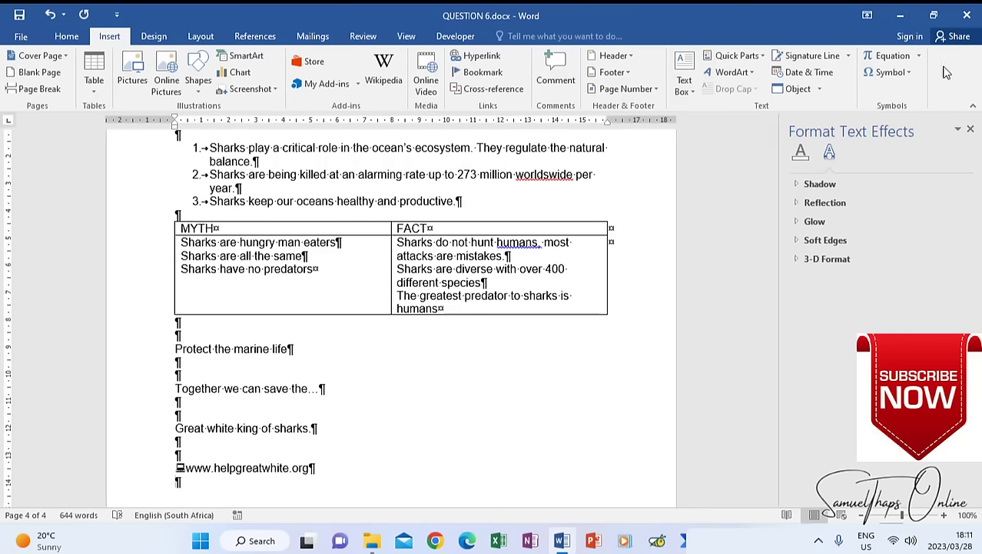
pyautogui.click(904, 73)
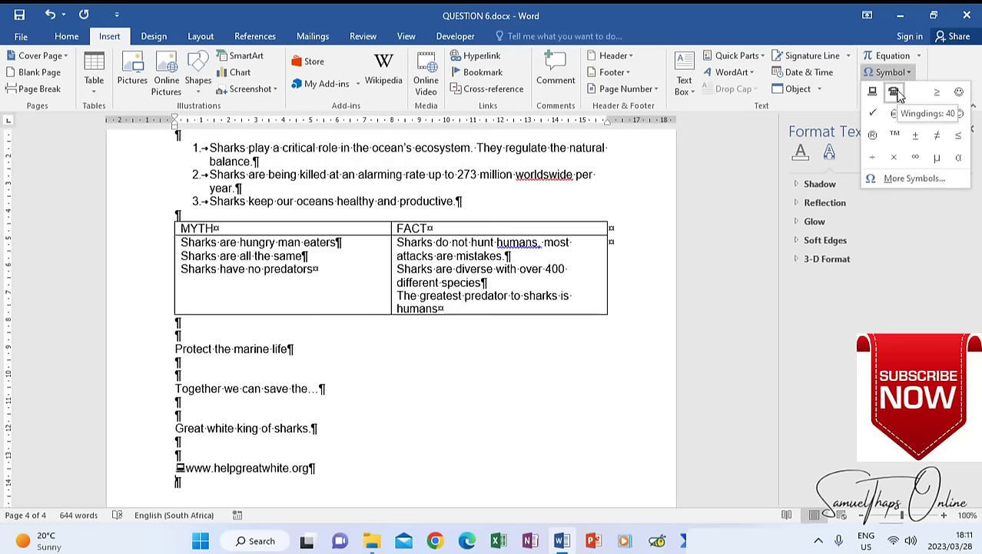
# - Insert the telephone symbol and enter the contact phone number after it
pyautogui.click(894, 92)
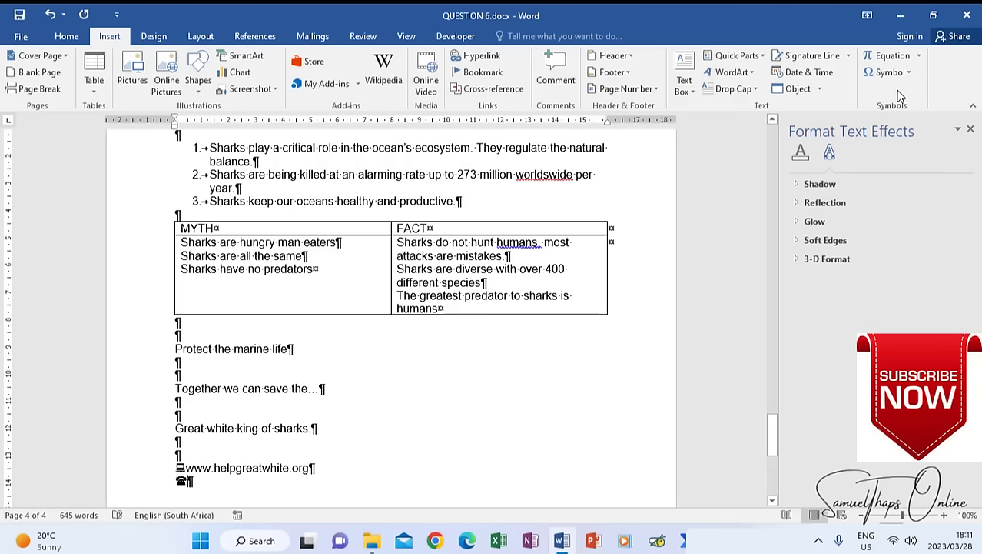
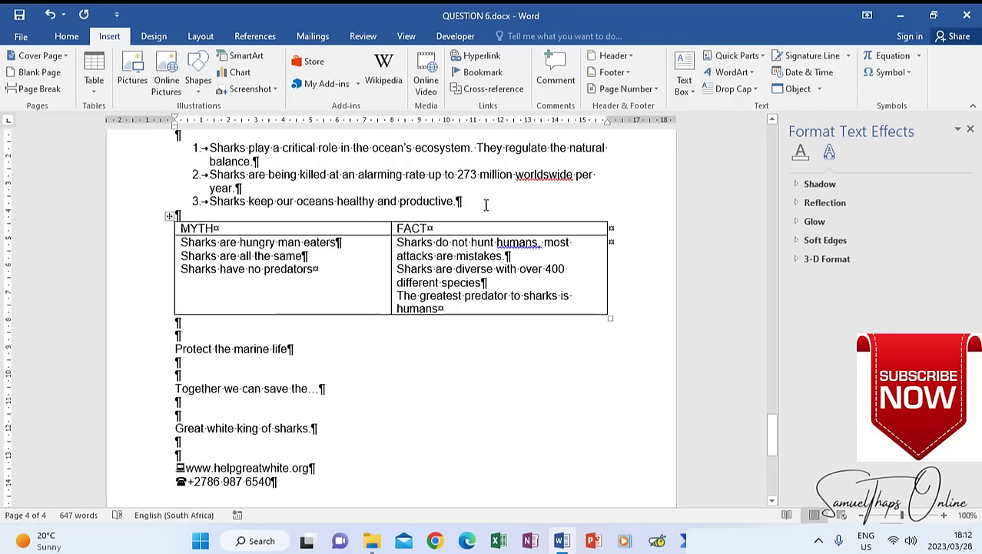
pyautogui.scroll(2, 176, 217)
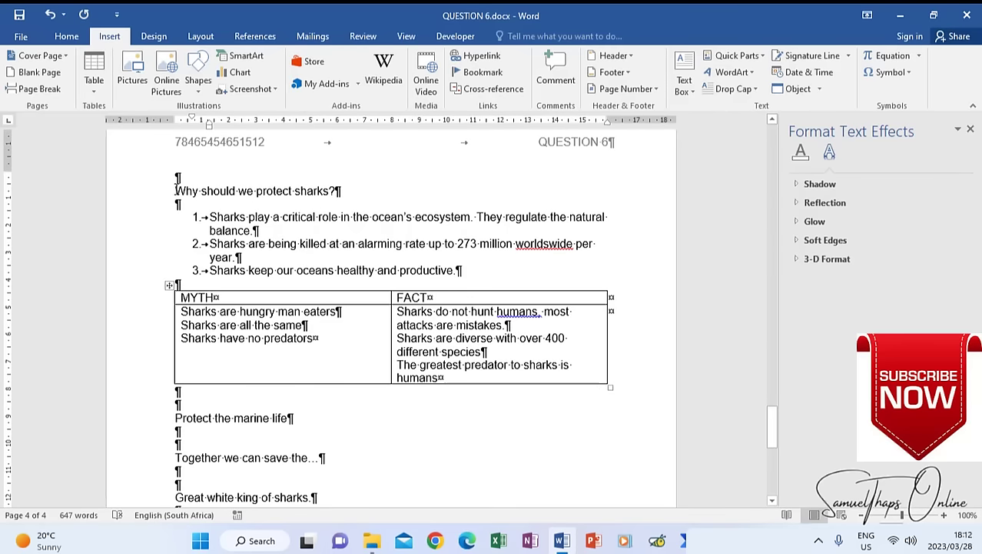
# - Make the heading 'Why should we protect sharks?' bold and underlined
pyautogui.moveTo(175, 191); pyautogui.dragTo(339, 192)
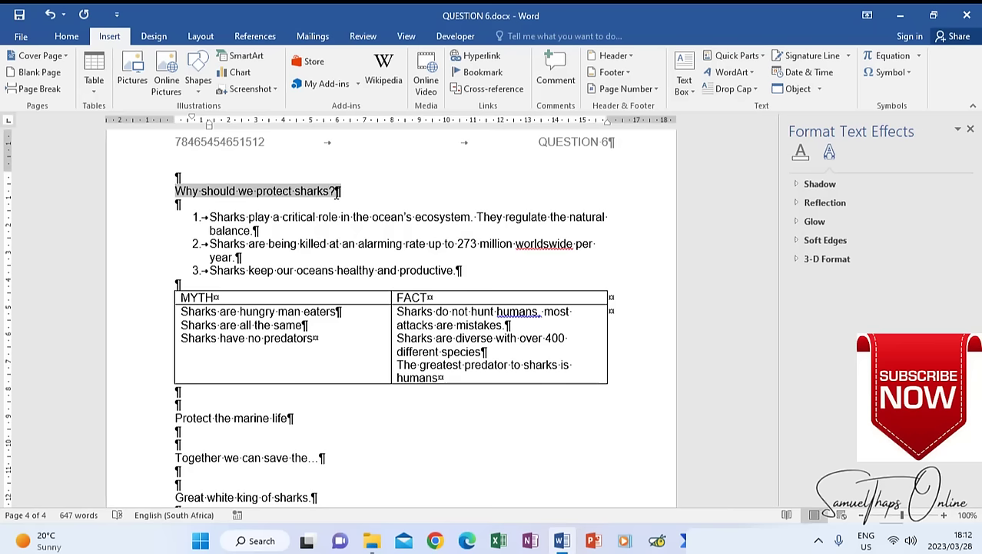
pyautogui.click(66, 36)
pyautogui.click(123, 83)
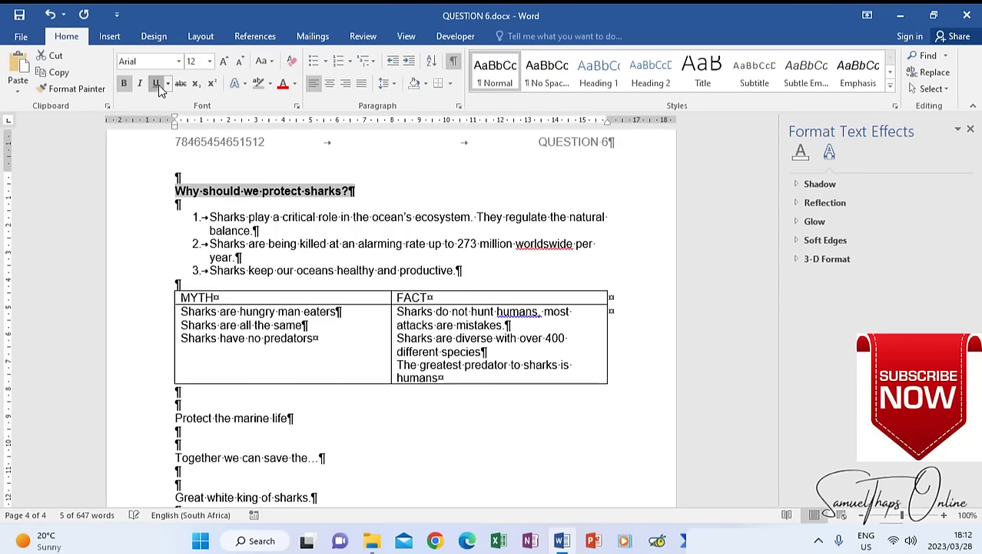
pyautogui.click(157, 84)
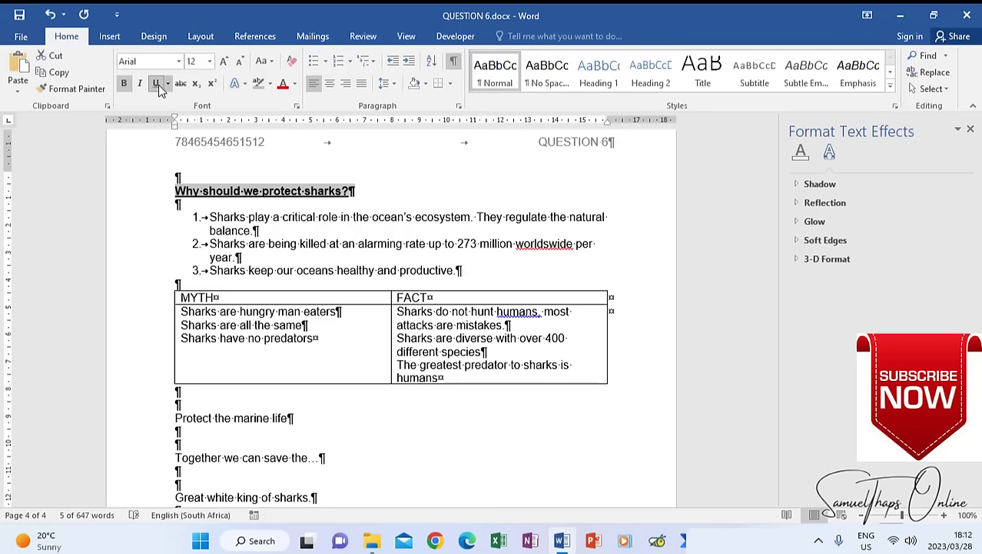
# - Add blank lines after numbered item 3 to open space above the MYTH/FACT table
pyautogui.click(482, 270)
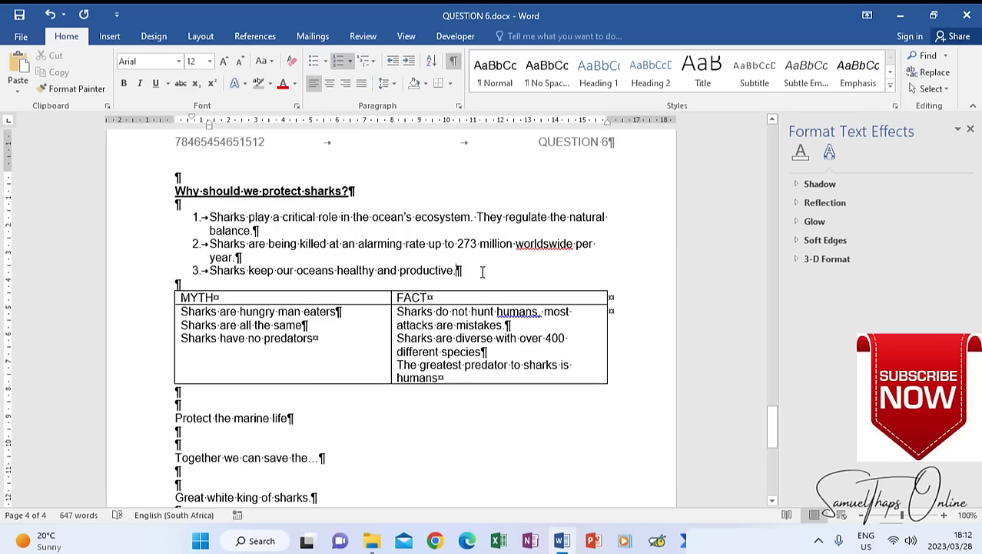
pyautogui.press('Return')
pyautogui.press('Return')
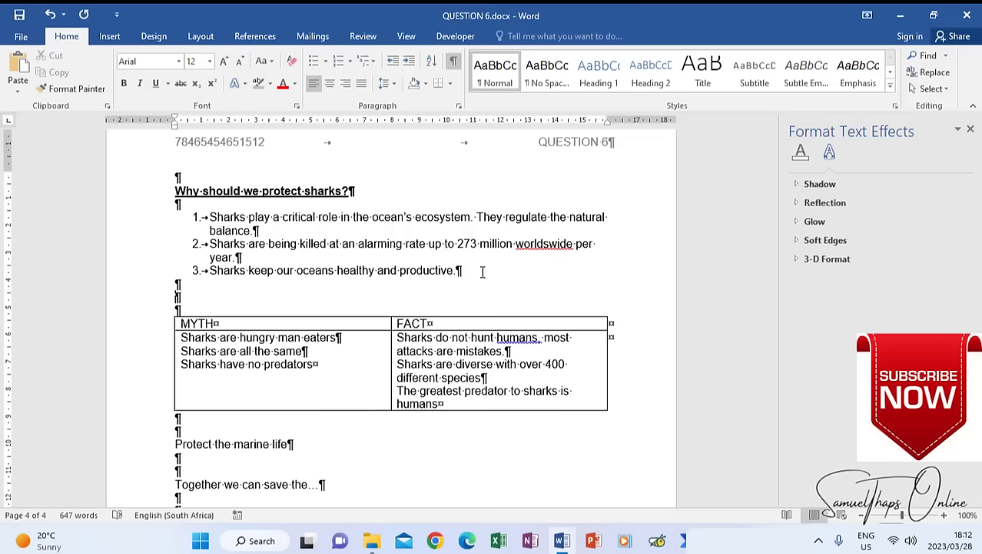
pyautogui.press('Return')
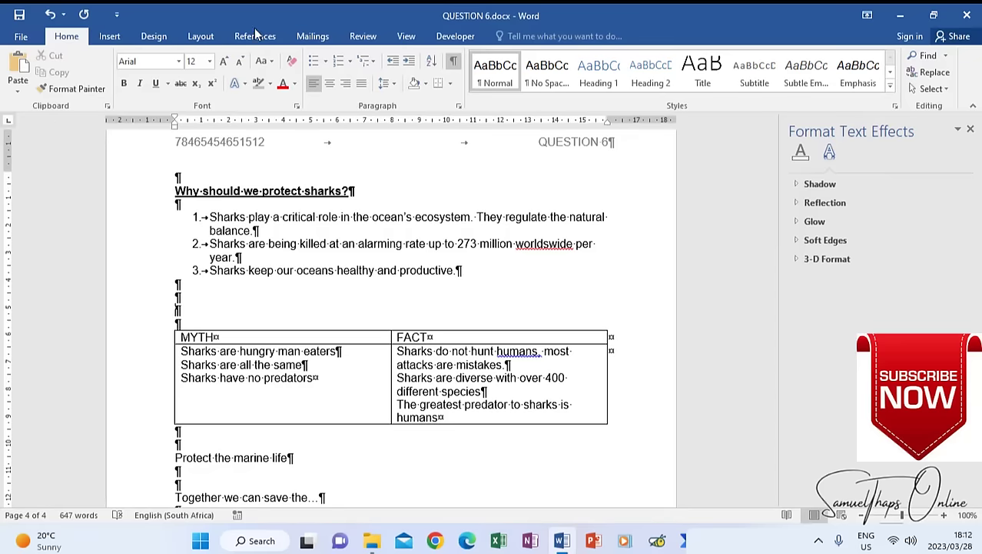
pyautogui.click(110, 38)
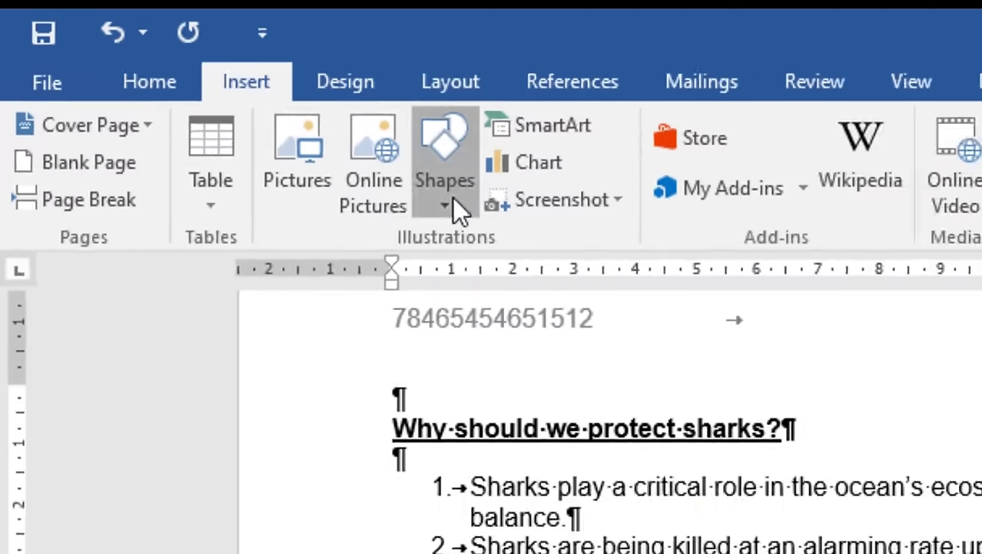
# - Draw an 8-point star between the list and table, push the table down, and position the star
pyautogui.click(630, 288)
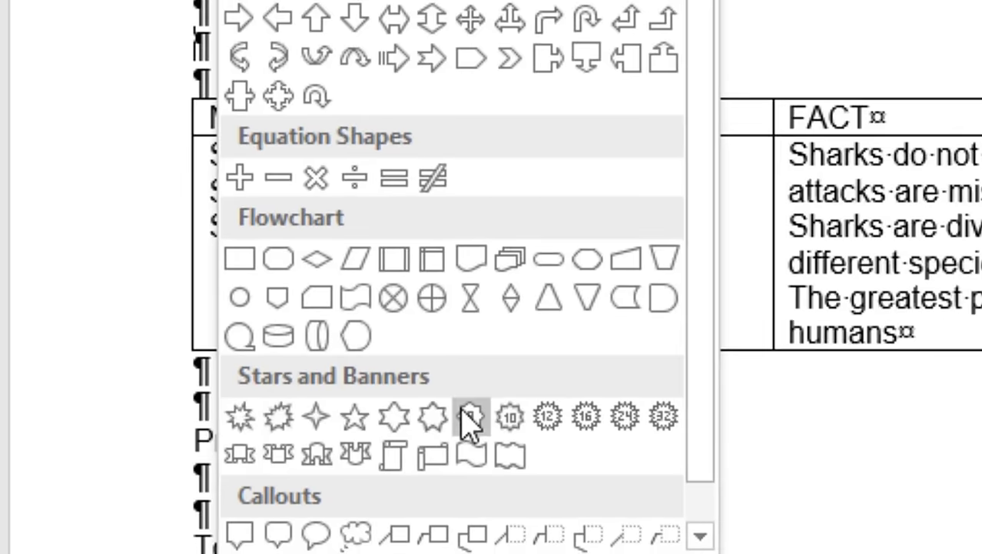
pyautogui.click(494, 412)
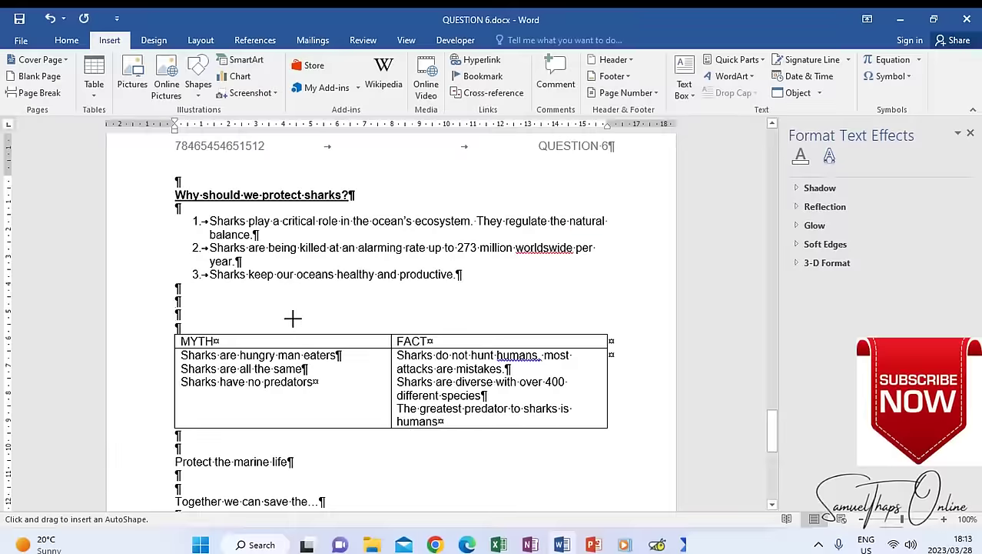
pyautogui.moveTo(188, 311)
pyautogui.mouseDown()
pyautogui.moveTo(266, 329)
pyautogui.moveTo(418, 453)
pyautogui.mouseUp()
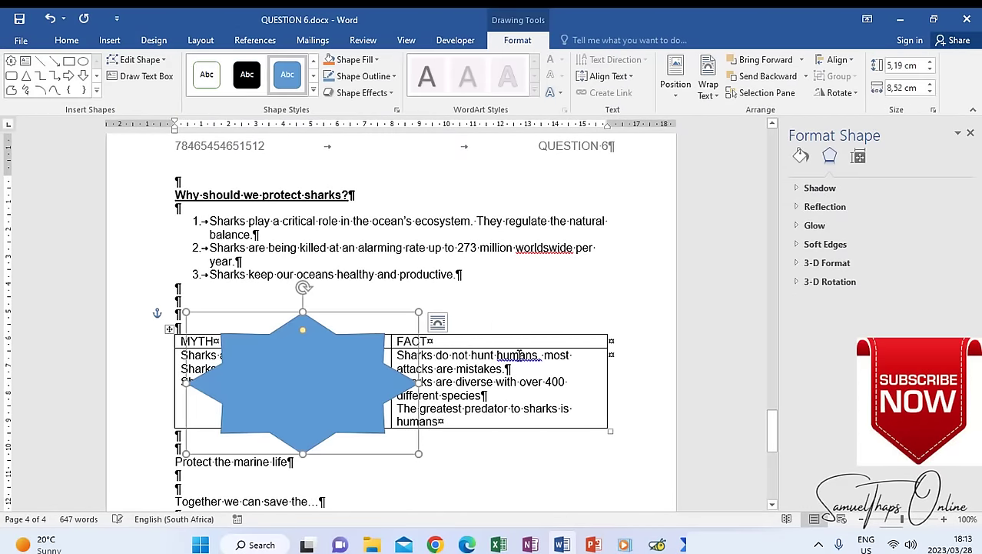
pyautogui.click(181, 326)
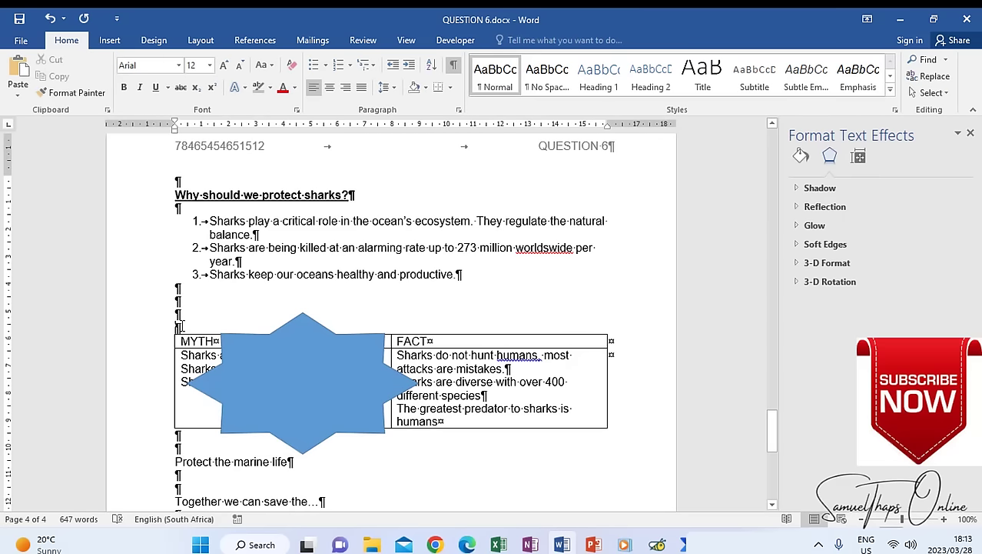
pyautogui.press('Return')
pyautogui.press('Return')
pyautogui.press('Return')
pyautogui.press('Return')
pyautogui.press('Return')
pyautogui.press('Return')
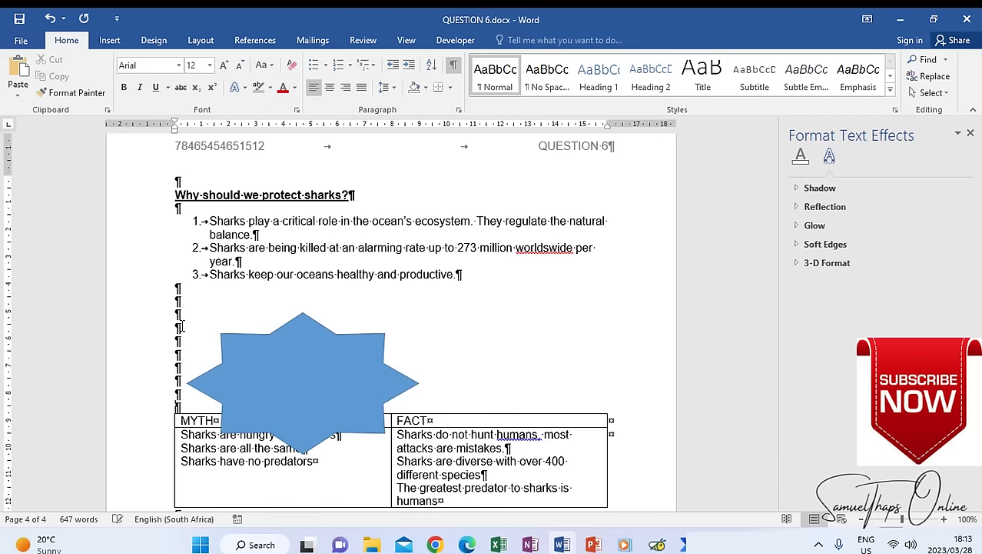
pyautogui.press('Return')
pyautogui.press('Return')
pyautogui.press('Return')
pyautogui.press('Return')
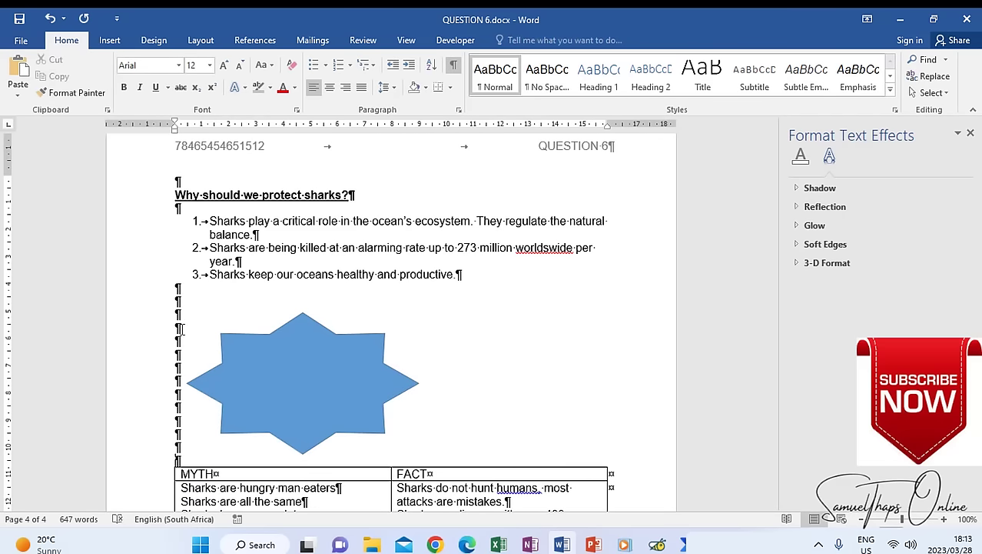
pyautogui.moveTo(314, 367); pyautogui.dragTo(410, 362)
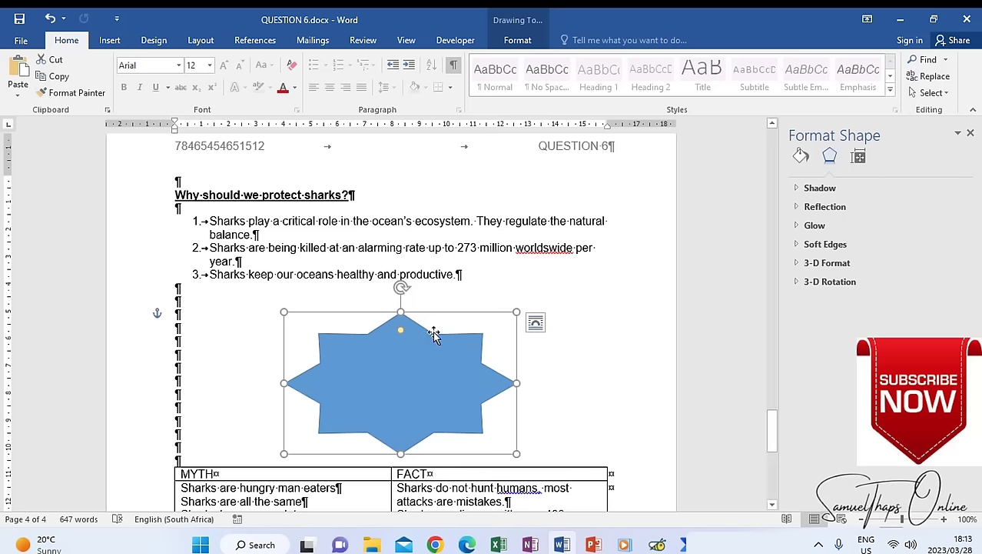
# - Resize the eight-point star to 10 cm high and 9 cm wide
pyautogui.click(516, 42)
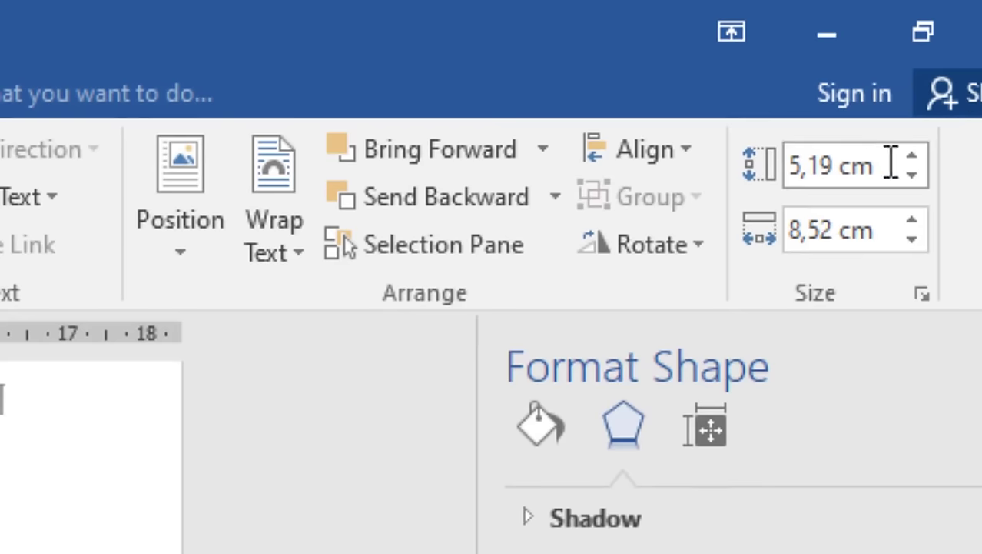
pyautogui.click(890, 163)
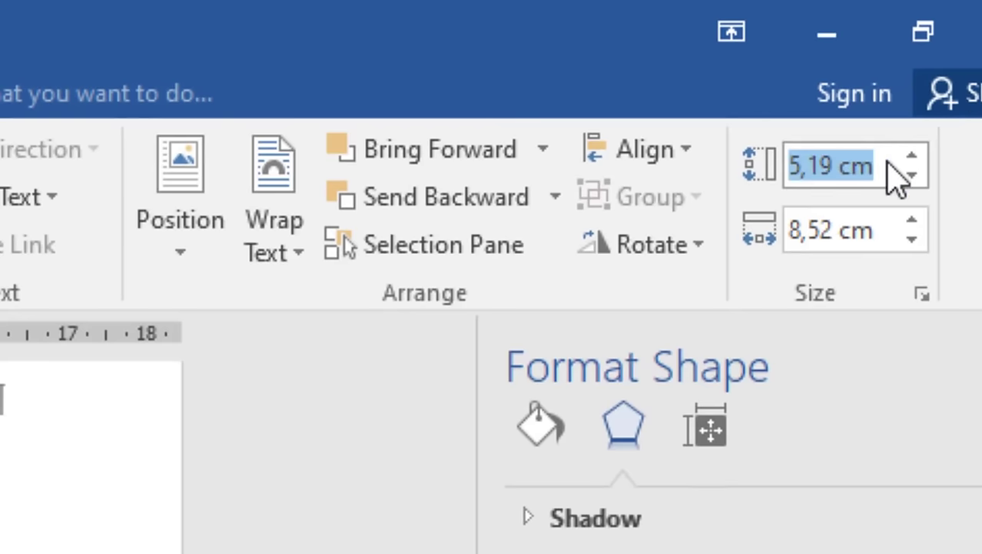
pyautogui.write('10')
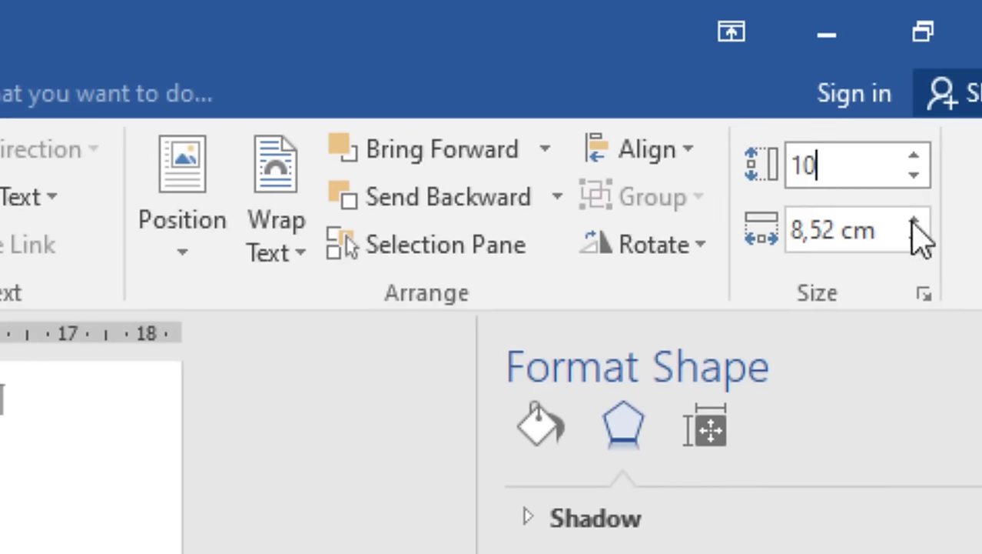
pyautogui.click(815, 230)
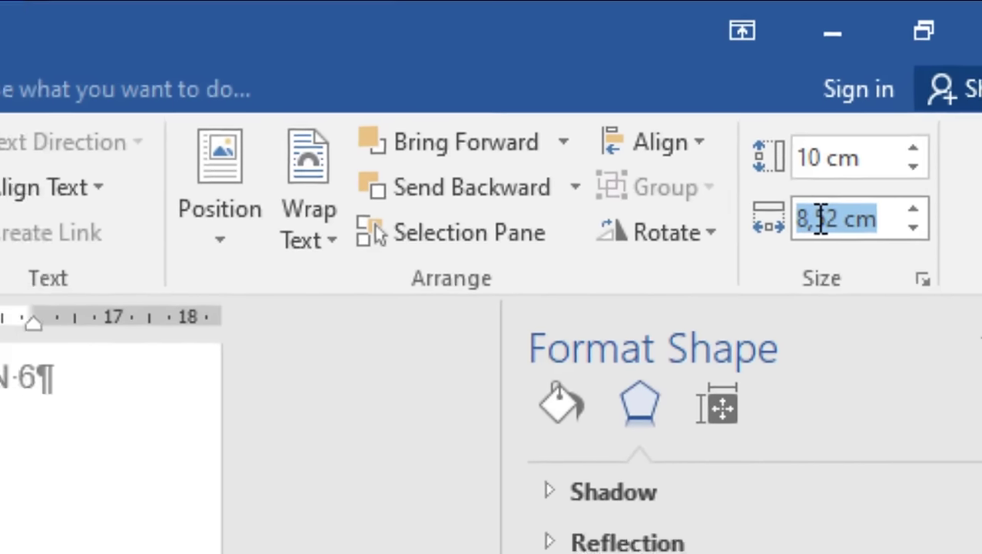
pyautogui.write('9')
pyautogui.press('Return')
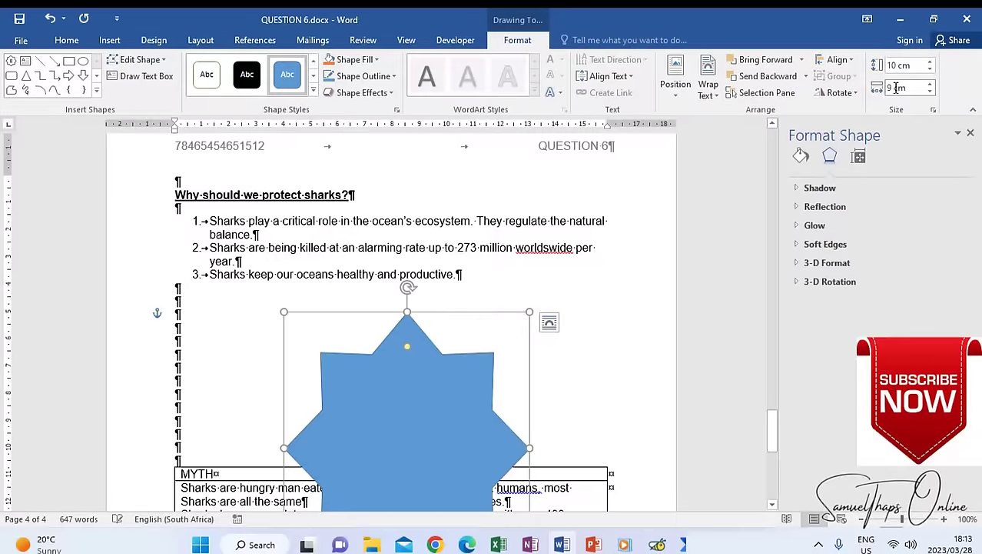
pyautogui.click(547, 375)
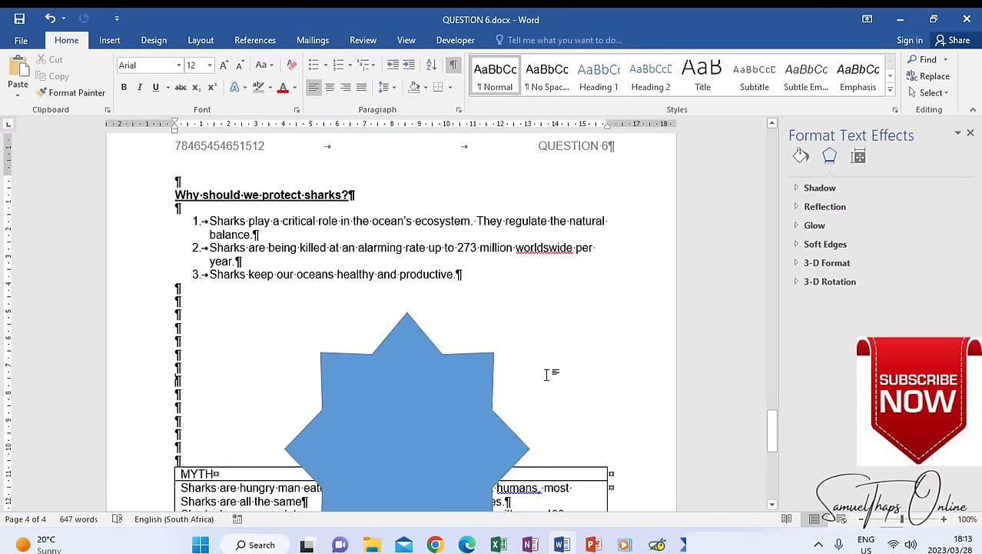
# - Add blank lines above the MYTH/FACT table and drag the star to the right
pyautogui.scroll(-3, 546, 374)
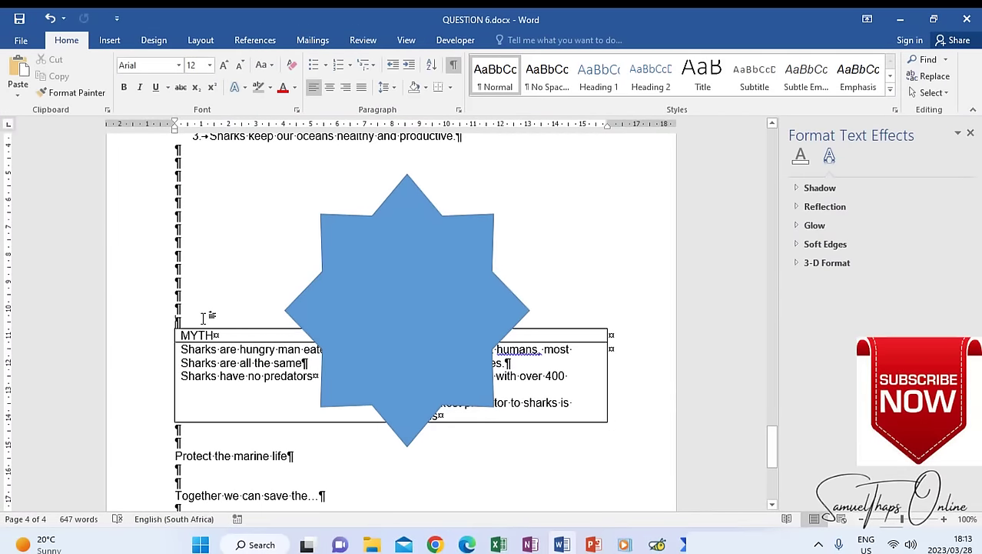
pyautogui.press('Return')
pyautogui.press('Return')
pyautogui.press('Return')
pyautogui.press('Return')
pyautogui.press('Return')
pyautogui.press('Return')
pyautogui.press('Return')
pyautogui.press('Return')
pyautogui.press('Return')
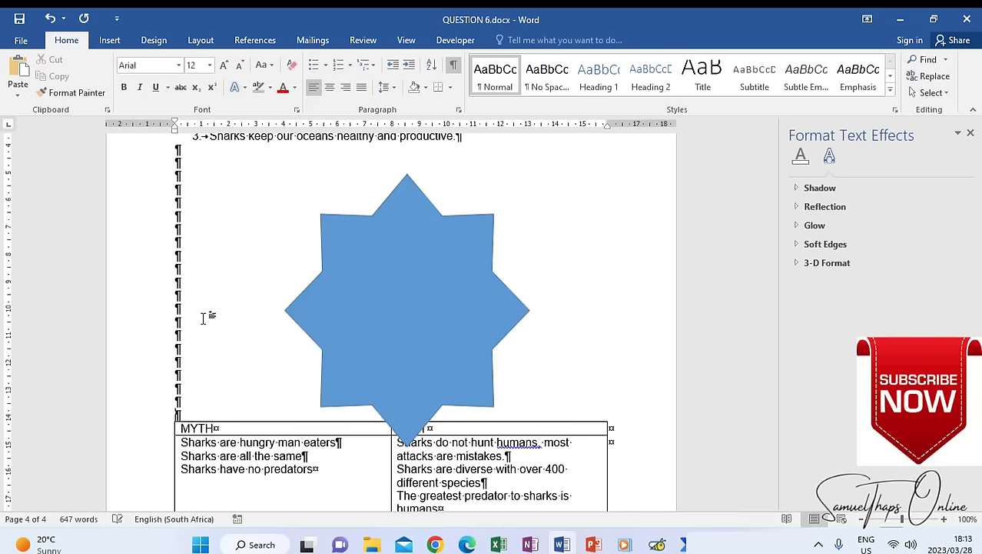
pyautogui.press('Return')
pyautogui.press('Return')
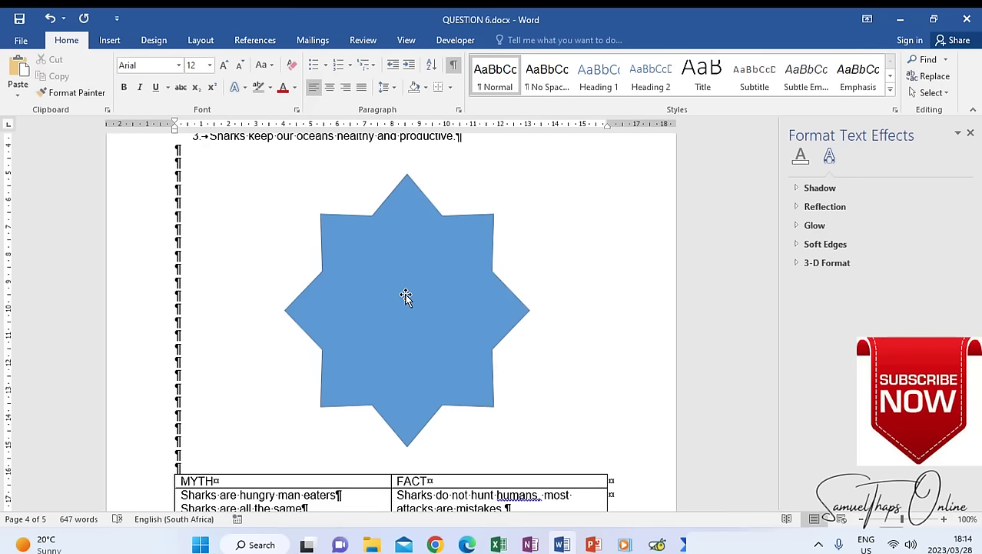
pyautogui.moveTo(405, 296); pyautogui.dragTo(514, 294)
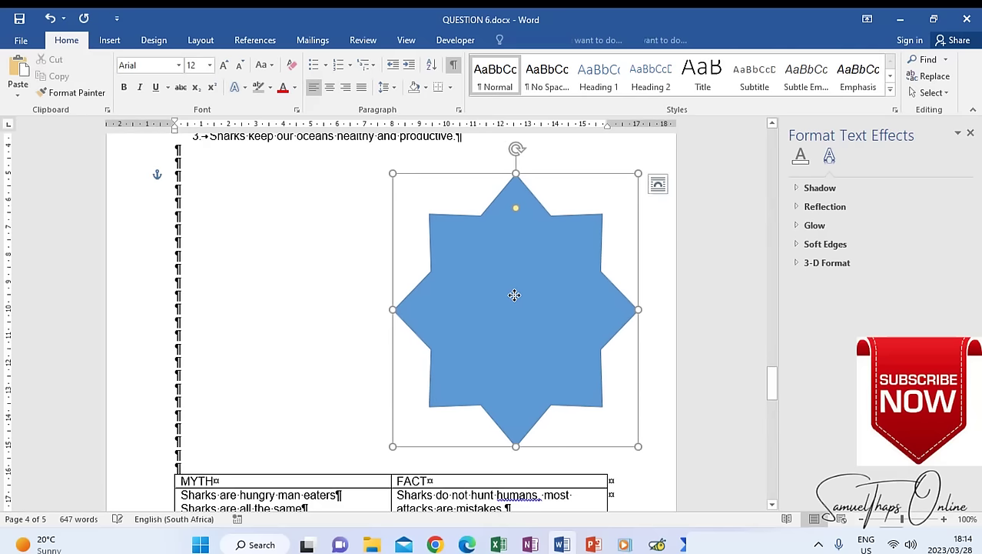
# - Open FACT.docx from the practice files folder
pyautogui.click(299, 335)
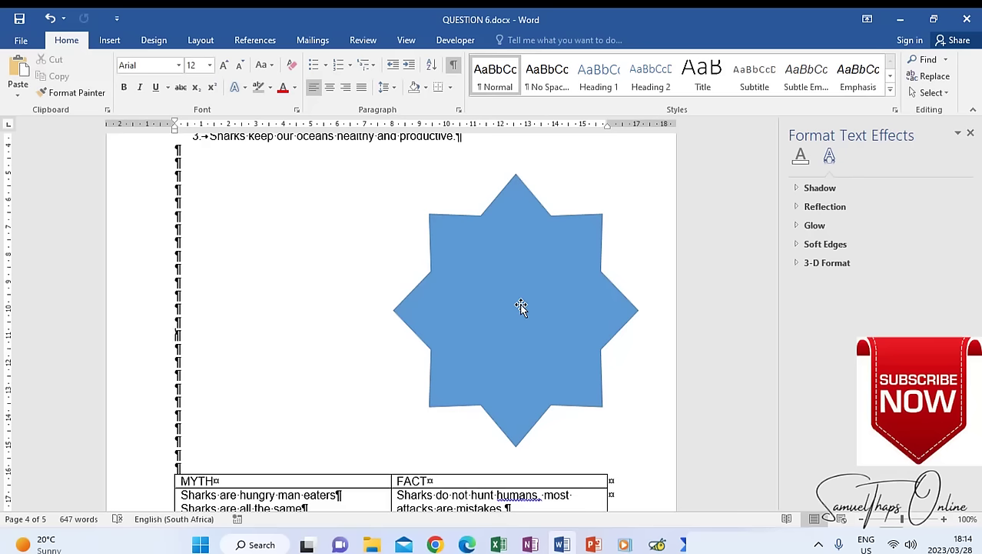
pyautogui.click(372, 544)
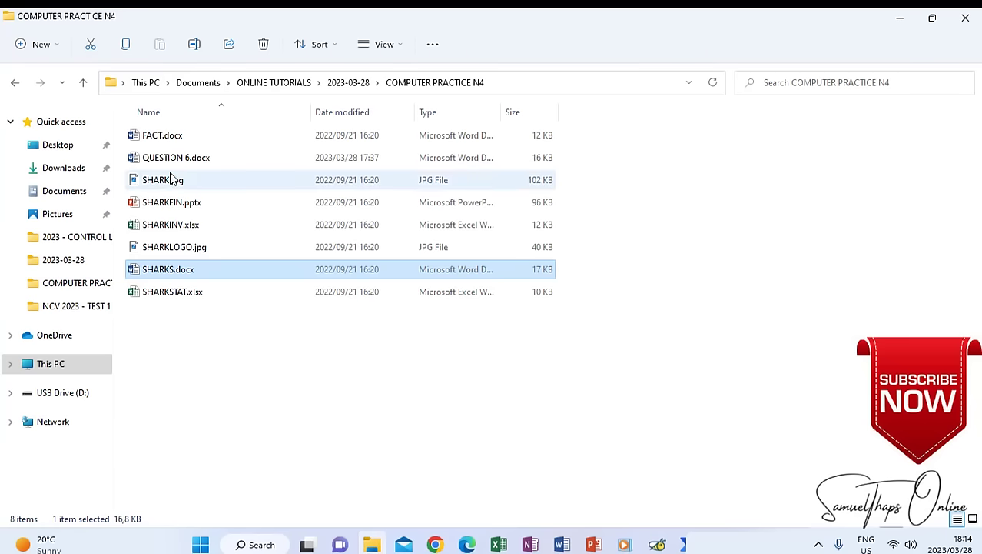
pyautogui.doubleClick(162, 136)
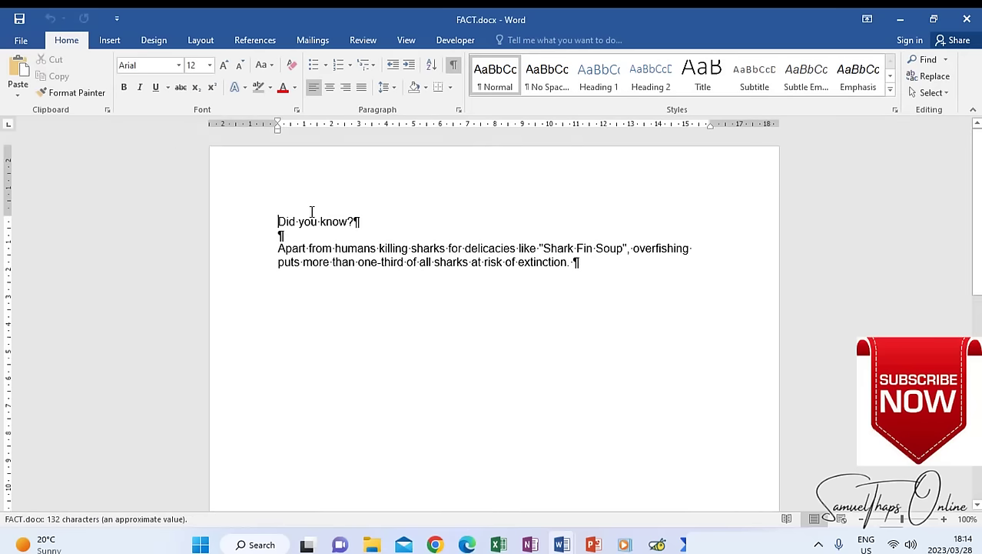
# - Copy the full 'Did you know?' overfishing paragraph, then switch to the QUESTION 6 window
pyautogui.moveTo(276, 220); pyautogui.dragTo(586, 266)
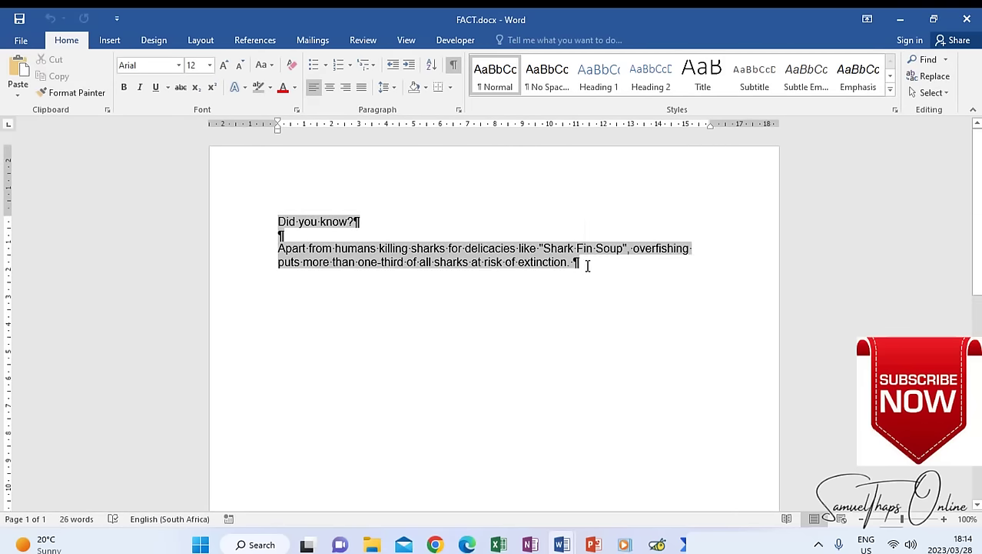
pyautogui.rightClick(476, 254)
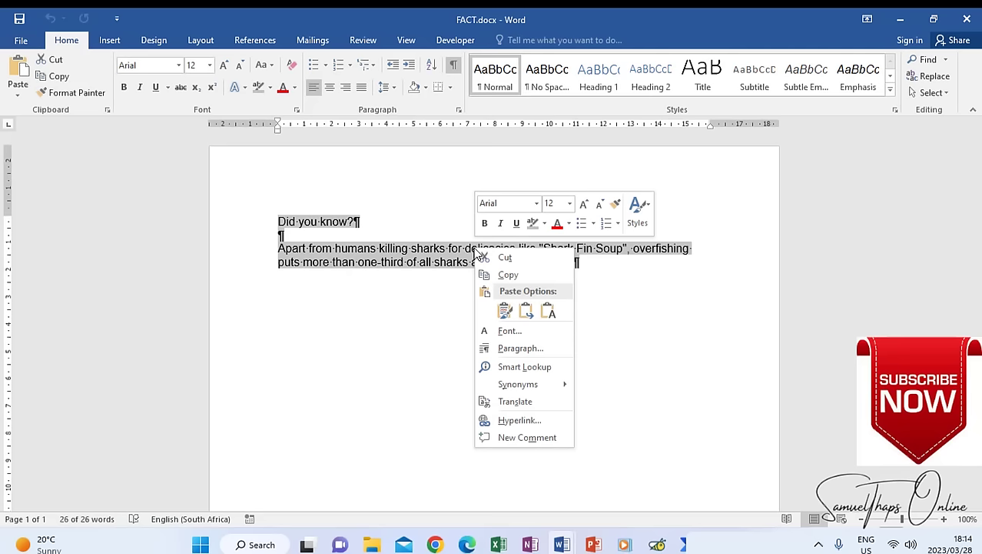
pyautogui.click(501, 274)
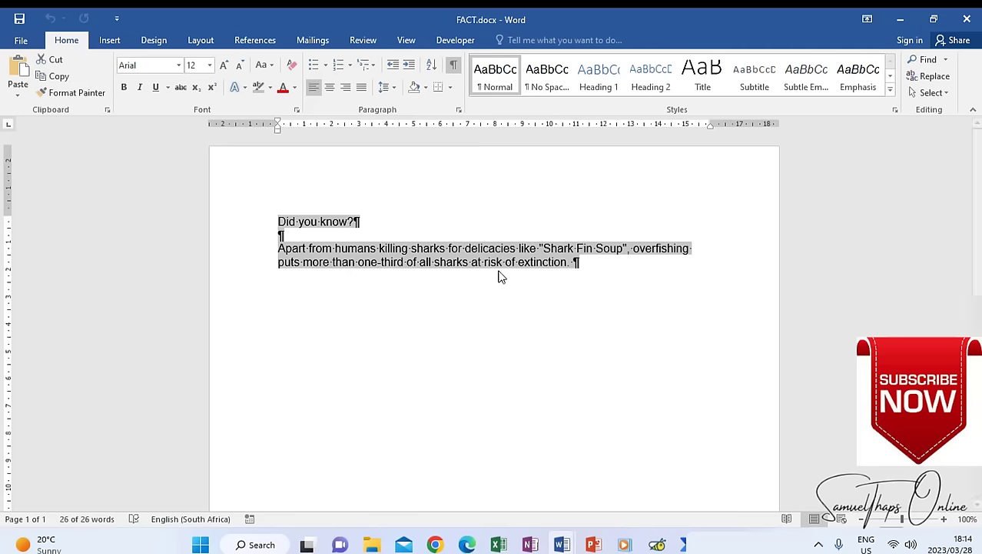
pyautogui.moveTo(563, 544)
pyautogui.click(509, 487)
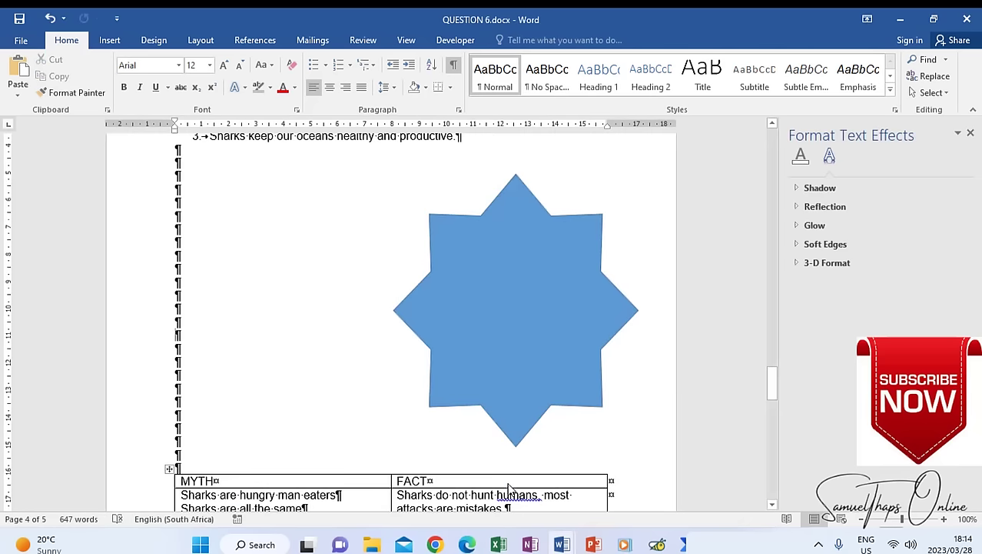
# - Paste the copied overfishing fact into the blue eight-point star
pyautogui.rightClick(501, 297)
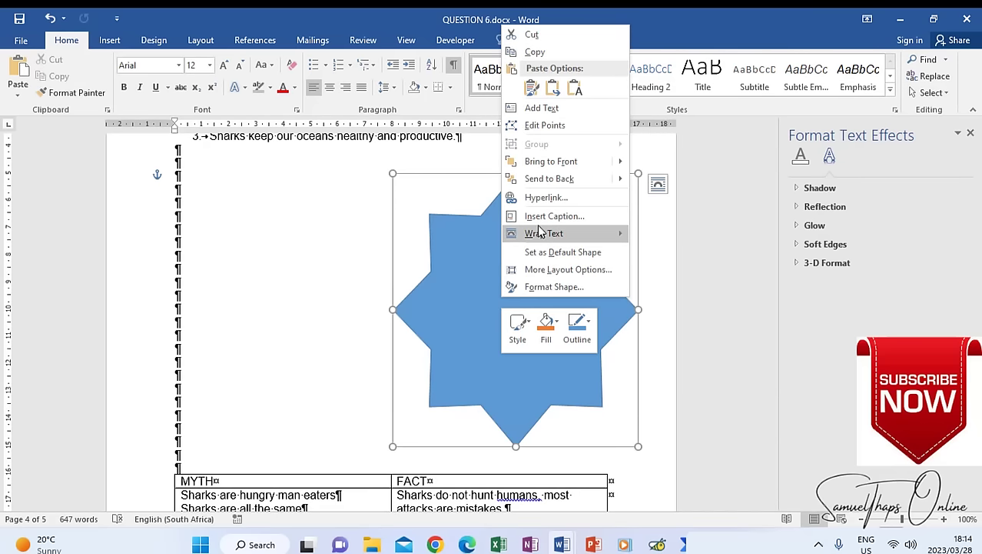
pyautogui.moveTo(540, 233)
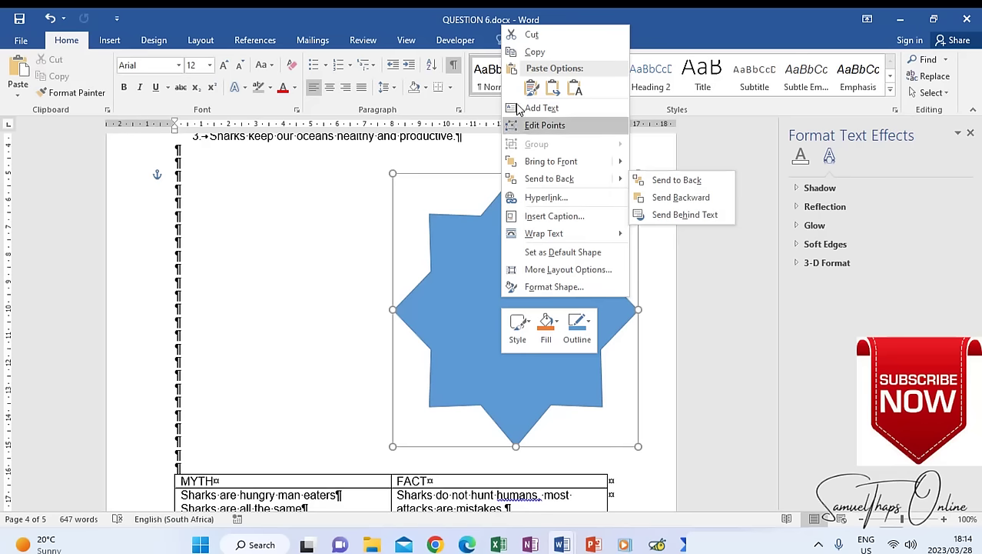
pyautogui.click(455, 294)
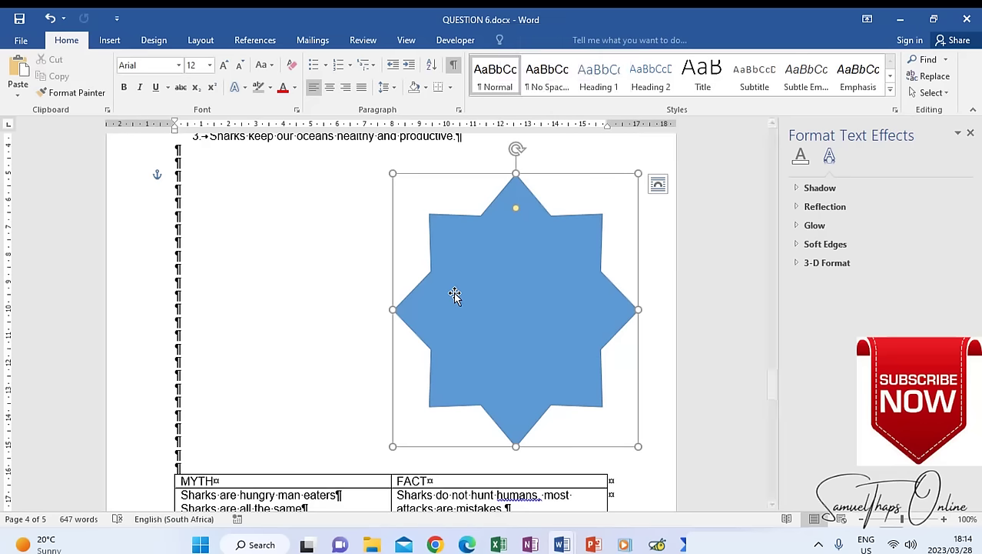
pyautogui.click(17, 69)
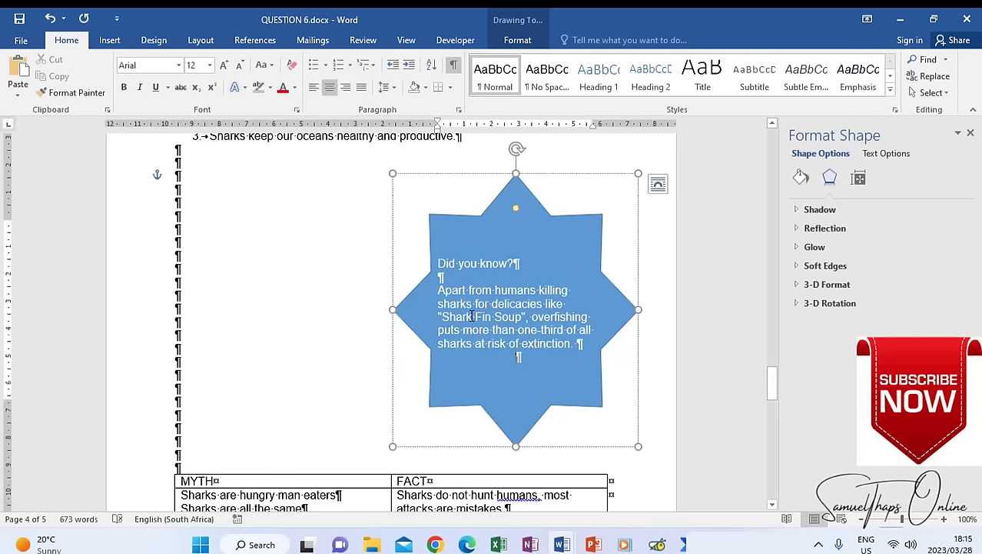
pyautogui.click(278, 328)
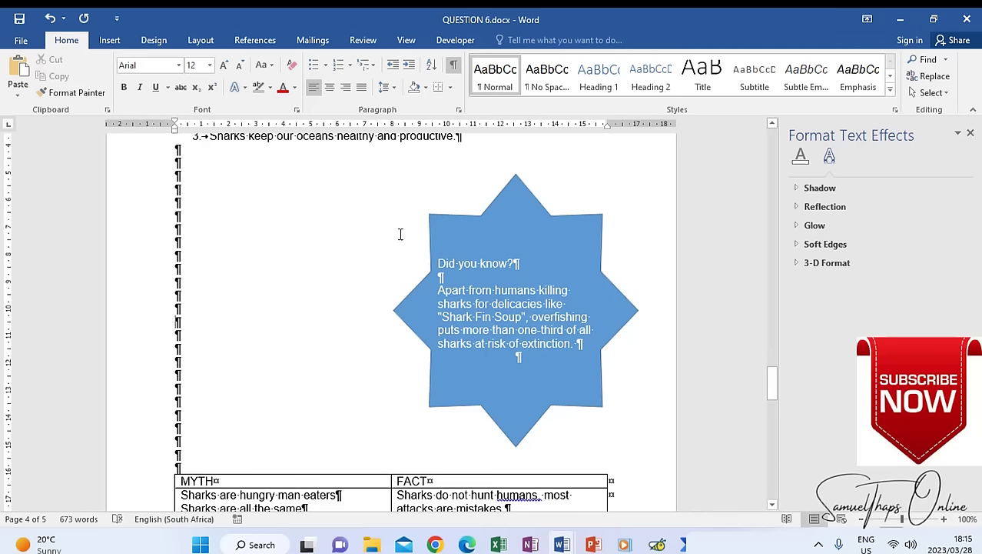
# - Select the table's header row and apply a grey text highlight to it
pyautogui.scroll(-2, 354, 292)
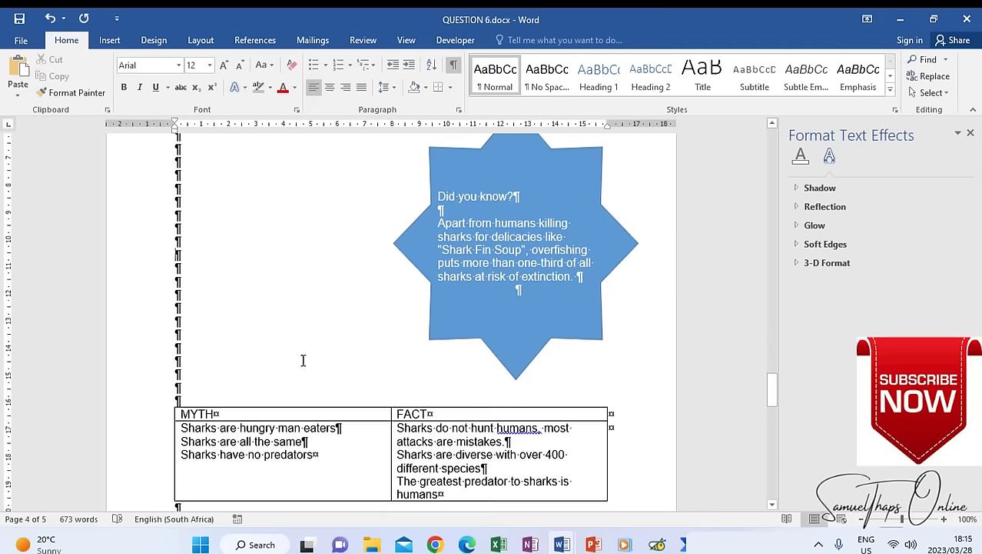
pyautogui.click(168, 401)
pyautogui.click(183, 412)
pyautogui.moveTo(183, 412); pyautogui.dragTo(415, 412)
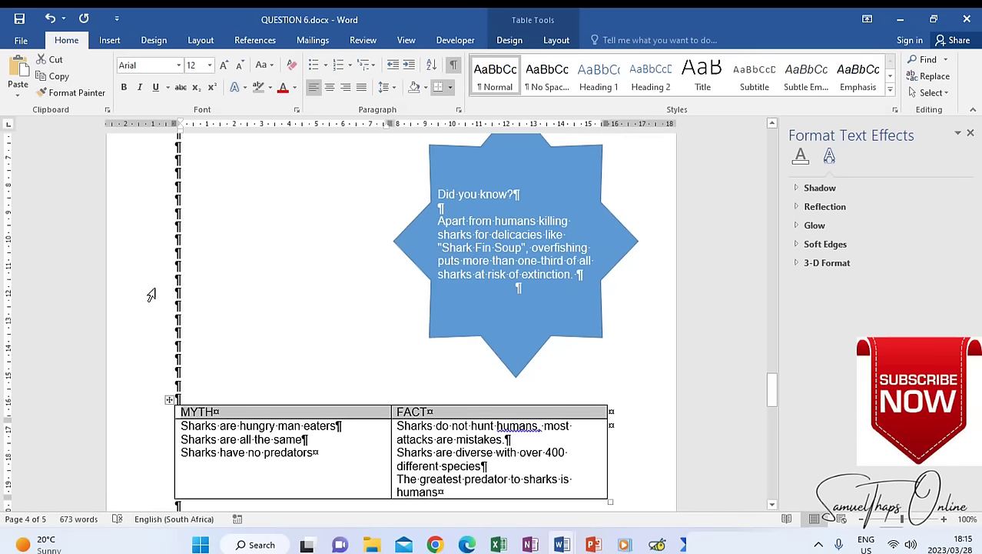
pyautogui.click(260, 88)
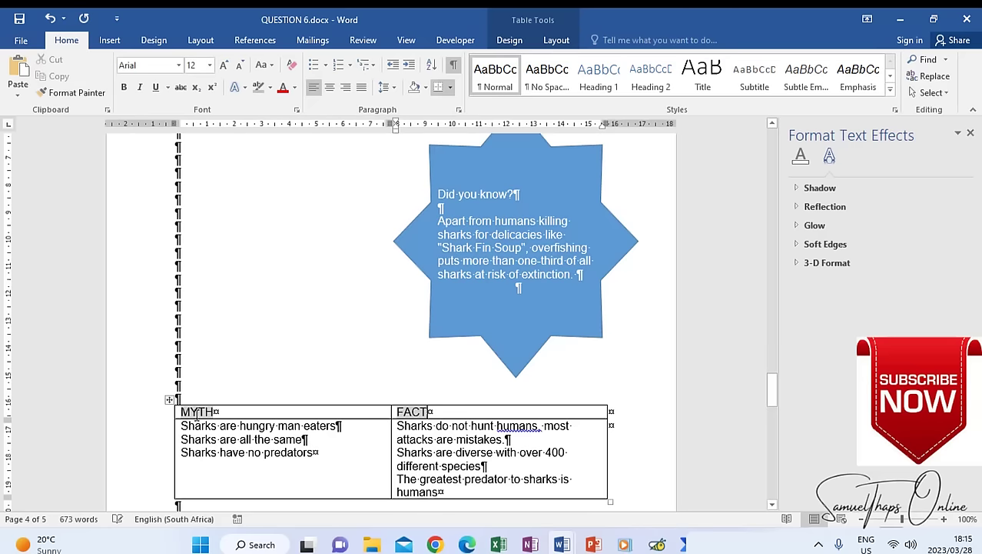
# - Shade the header row grey and set the text highlight to No Color
pyautogui.moveTo(197, 414); pyautogui.dragTo(469, 408)
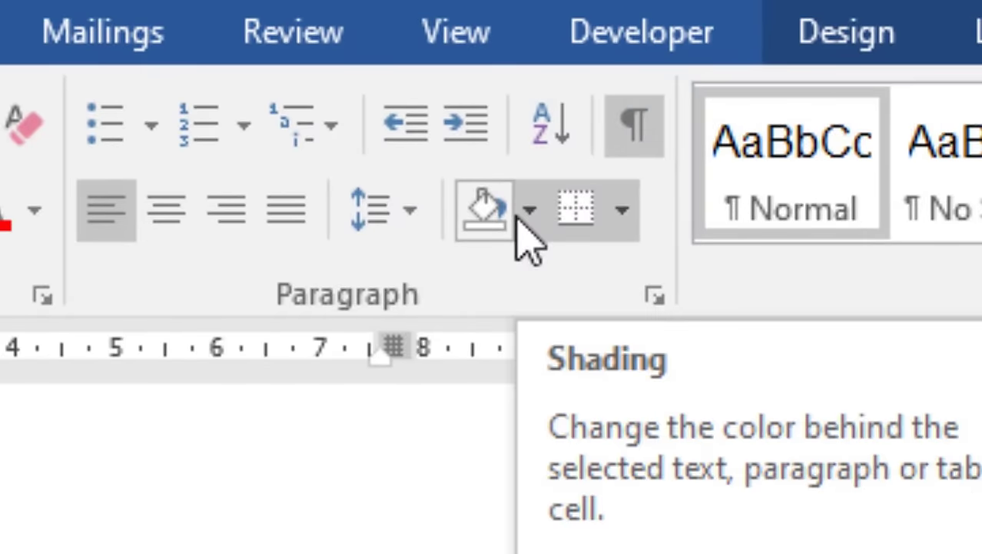
pyautogui.click(530, 210)
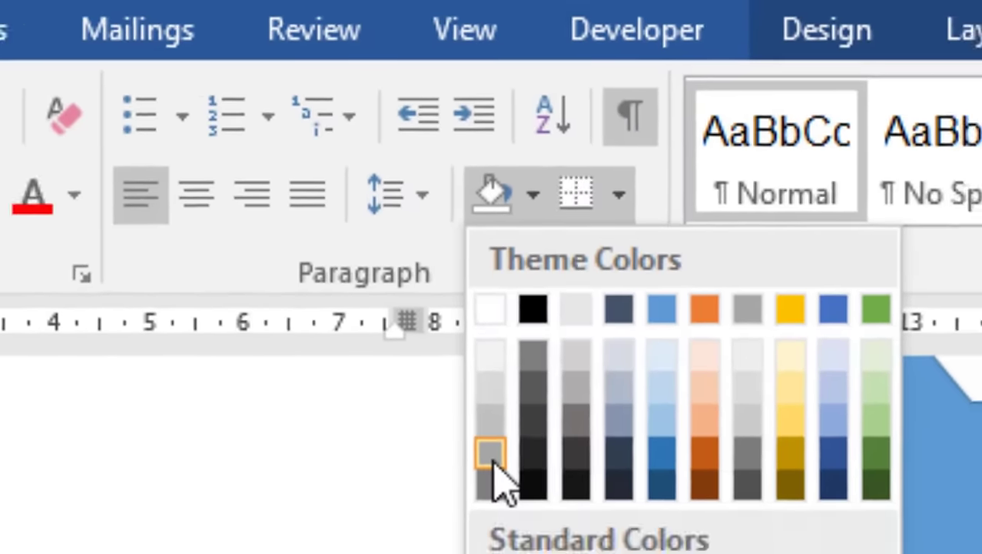
pyautogui.click(491, 452)
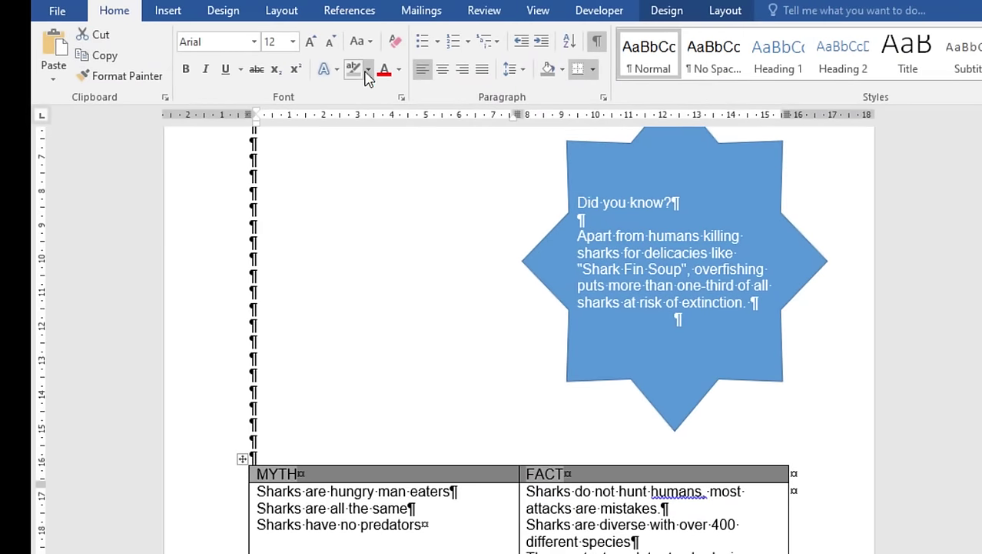
pyautogui.click(367, 70)
pyautogui.click(383, 173)
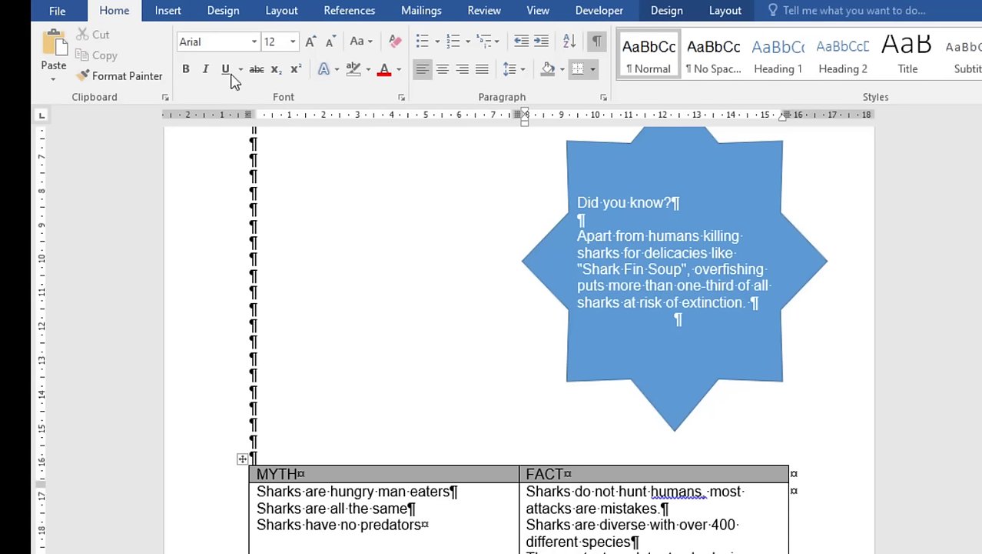
# - Make the MYTH and FACT headings bold and centred in their cells
pyautogui.click(186, 71)
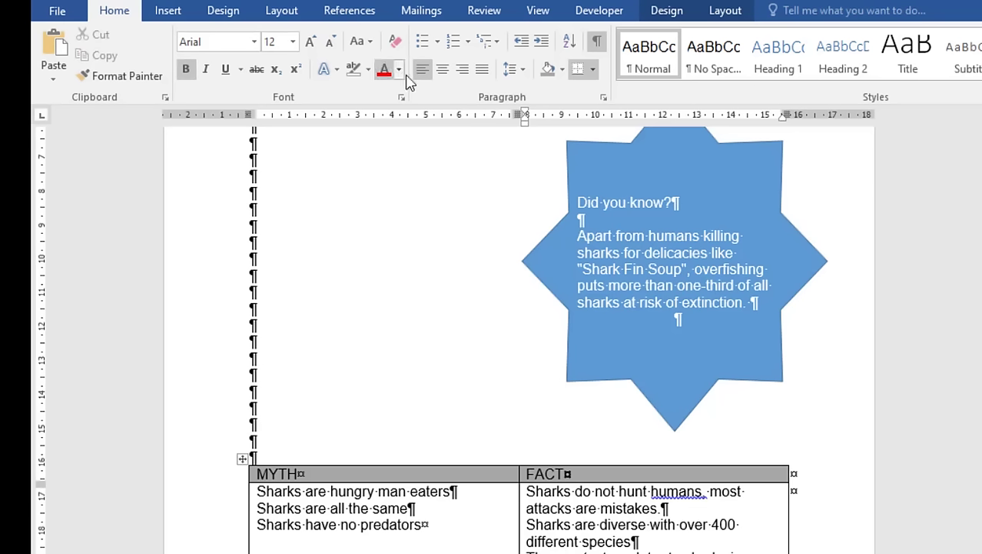
pyautogui.click(442, 70)
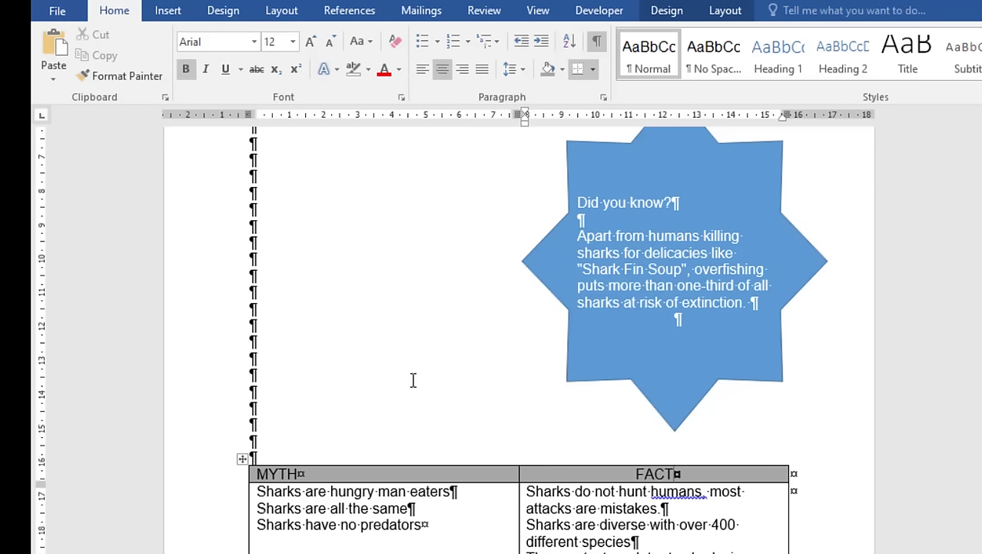
pyautogui.moveTo(258, 477); pyautogui.dragTo(634, 465)
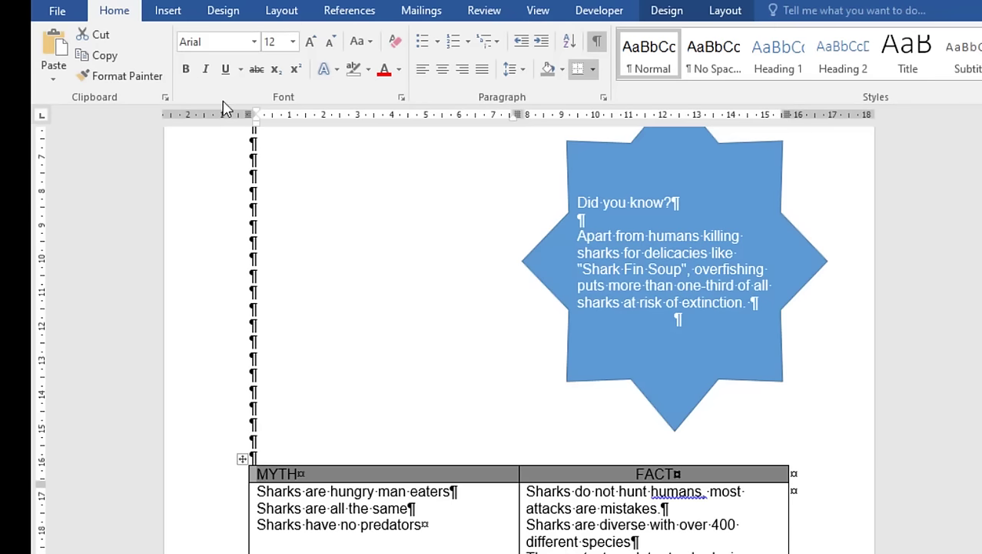
pyautogui.click(185, 69)
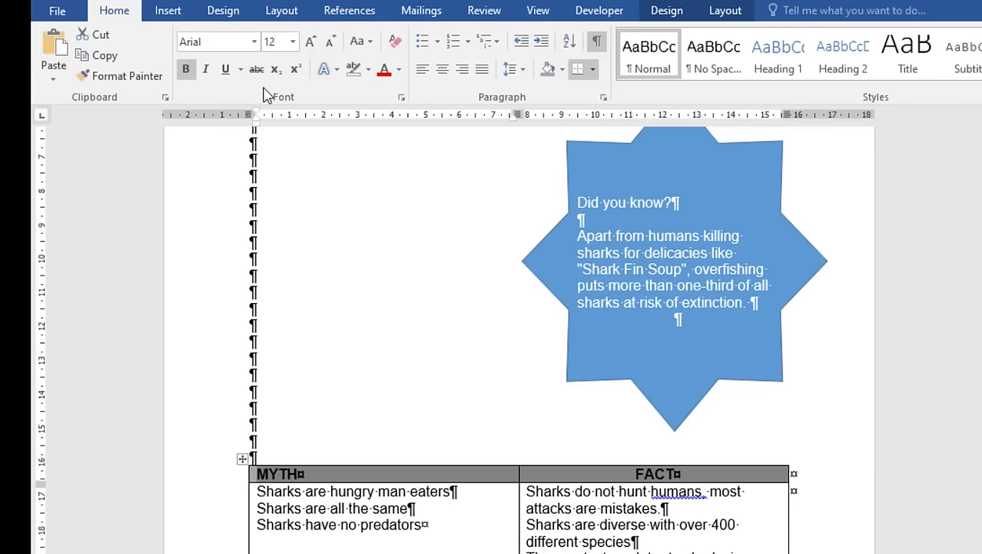
pyautogui.click(442, 69)
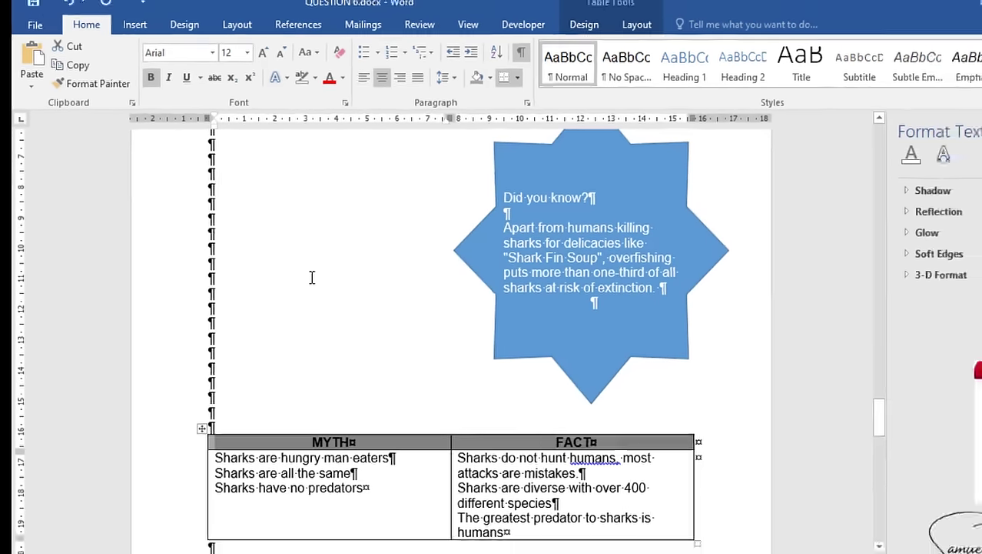